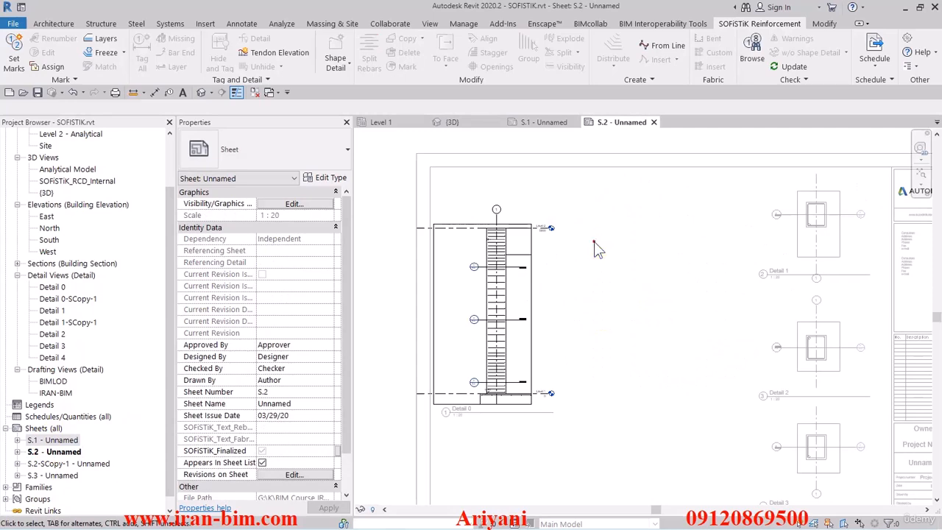
Activate the Detail 0 viewport on sheet S.2 to work on the column elevation.
{"action": "double_click", "coordinate": [526, 288]}
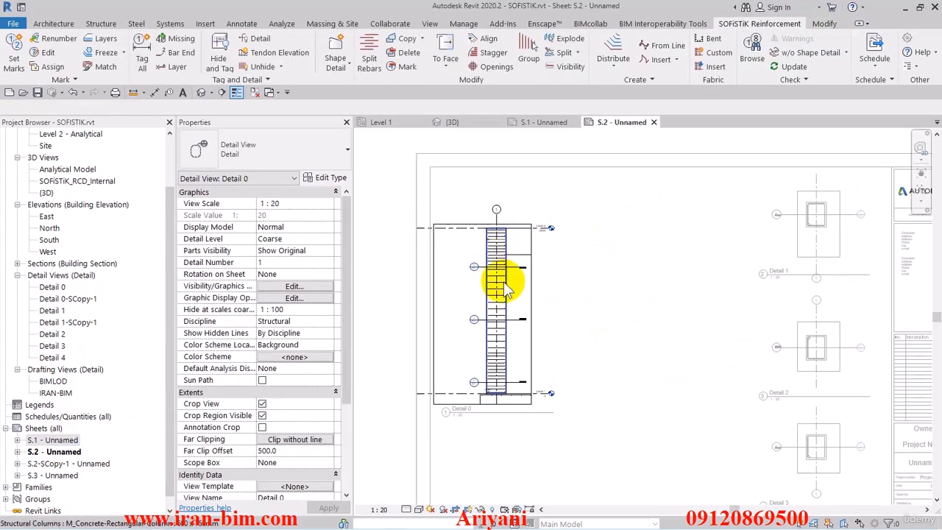
{"action": "scroll", "coordinate": [496, 269], "scroll_direction": "up", "scroll_amount": 2}
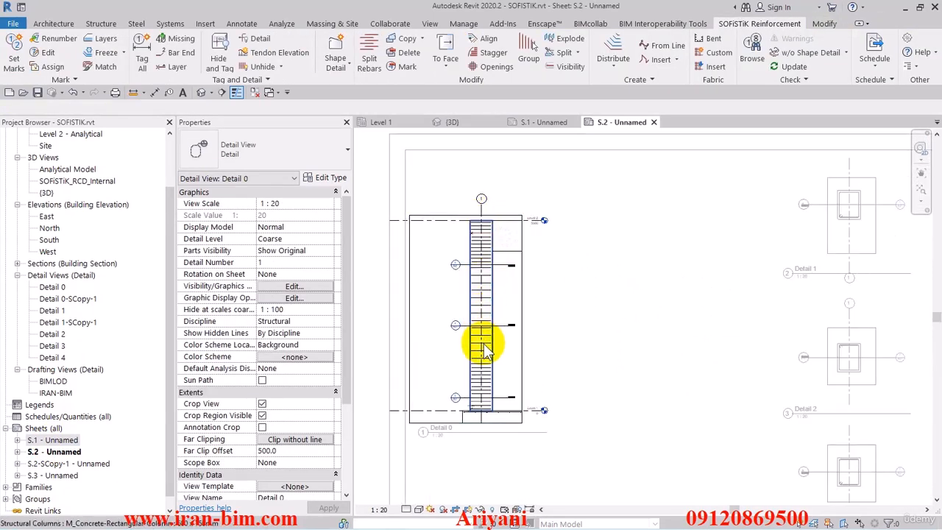
{"action": "left_click_drag", "start_coordinate": [170, 214], "coordinate": [167, 160]}
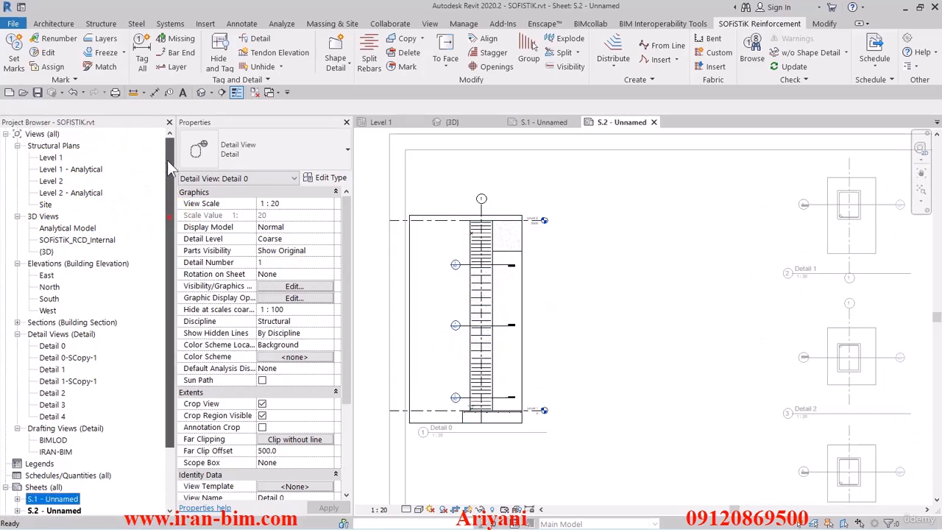
{"action": "scroll", "coordinate": [482, 324], "scroll_direction": "up", "scroll_amount": 3}
{"action": "scroll", "coordinate": [508, 316], "scroll_direction": "down", "scroll_amount": 2}
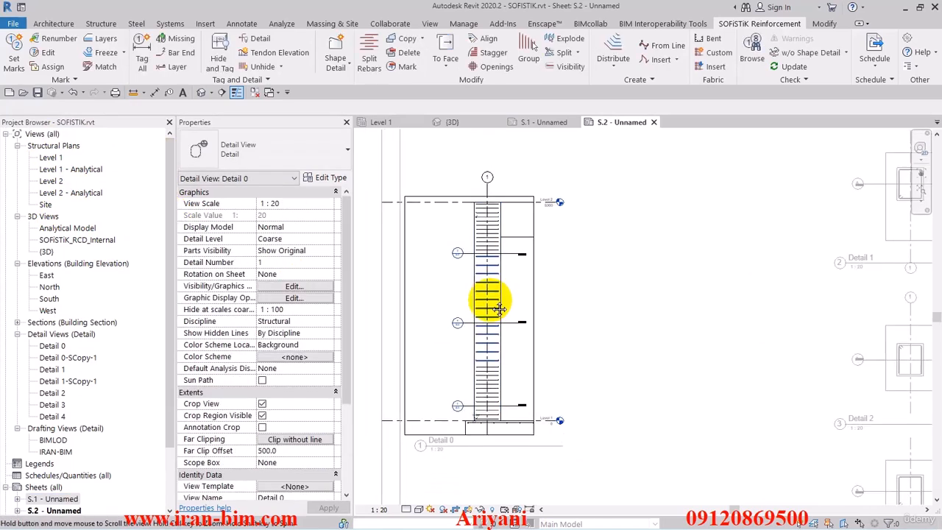
{"action": "mouse_move", "coordinate": [497, 307]}
{"action": "middle_mouse_down"}
{"action": "mouse_move", "coordinate": [482, 308]}
{"action": "mouse_move", "coordinate": [503, 315]}
{"action": "middle_mouse_up"}
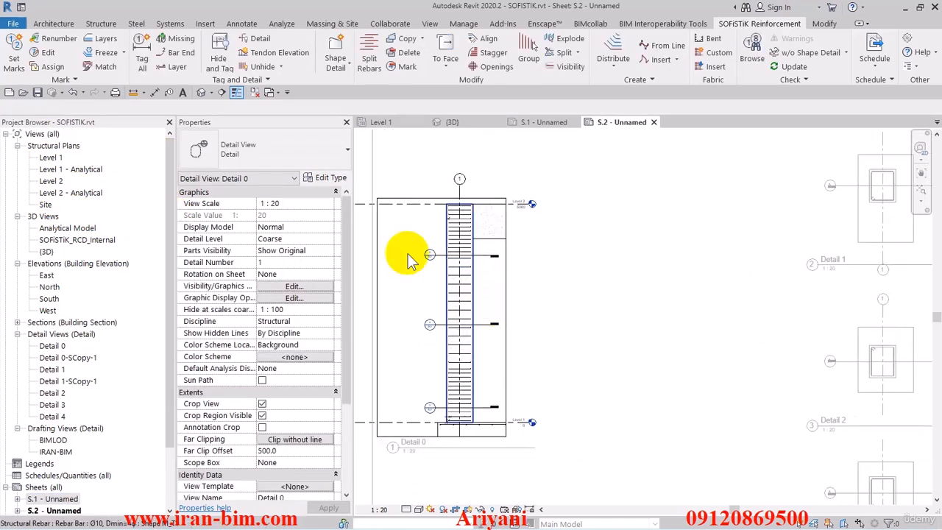
Start Rebar placement for the concrete column with shape M_02, a Fixed Number layout of 4 and bar type Ø18, Dmin=4φ.
{"action": "left_click", "coordinate": [443, 236]}
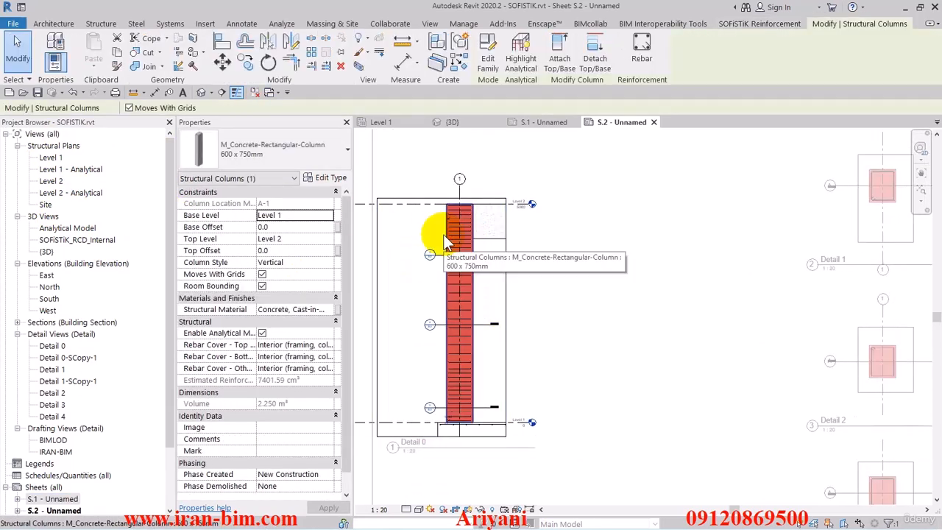
{"action": "left_click", "coordinate": [641, 51]}
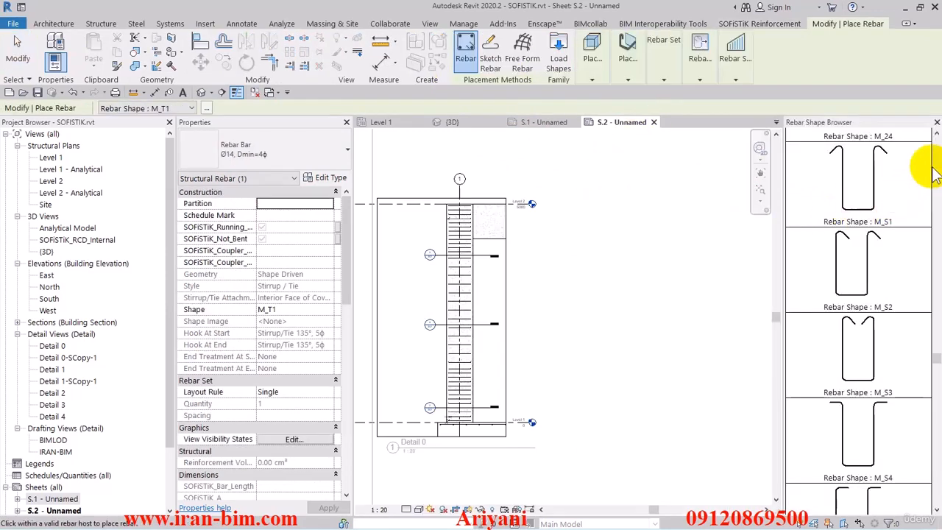
{"action": "left_click_drag", "start_coordinate": [936, 359], "coordinate": [935, 143]}
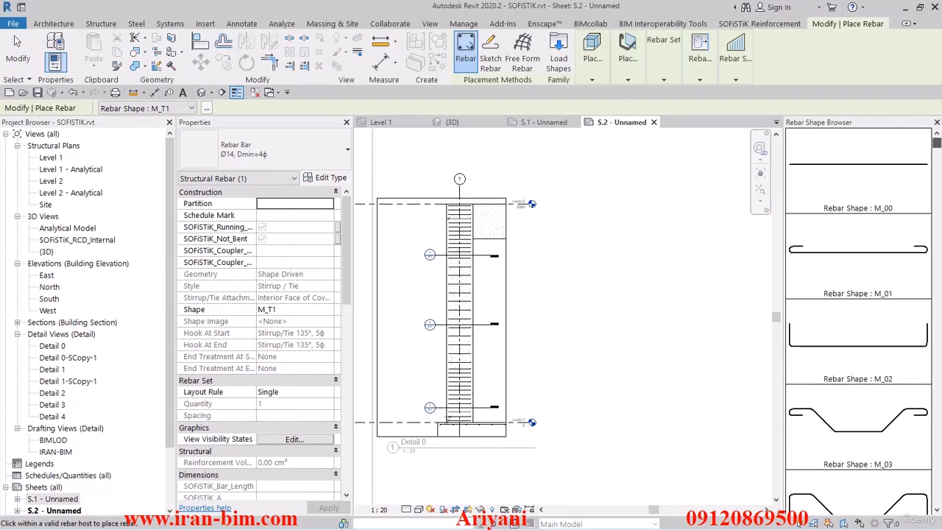
{"action": "left_click", "coordinate": [854, 317]}
{"action": "middle_click_drag", "start_coordinate": [438, 328], "coordinate": [485, 326]}
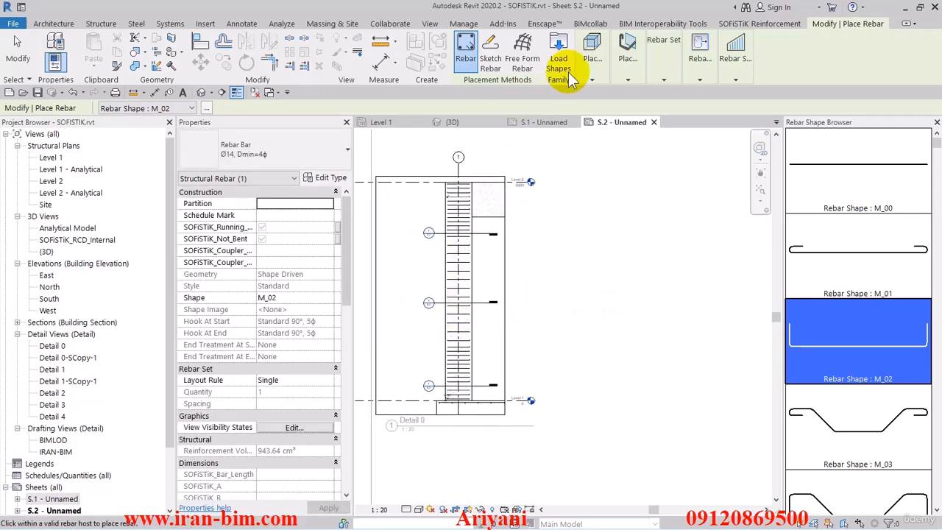
{"action": "mouse_move", "coordinate": [652, 52]}
{"action": "left_click", "coordinate": [691, 94]}
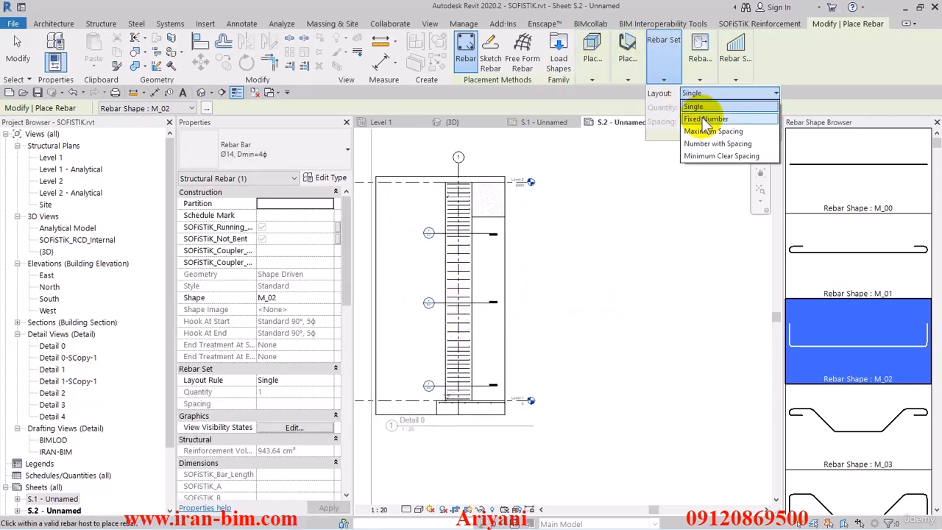
{"action": "left_click", "coordinate": [706, 119]}
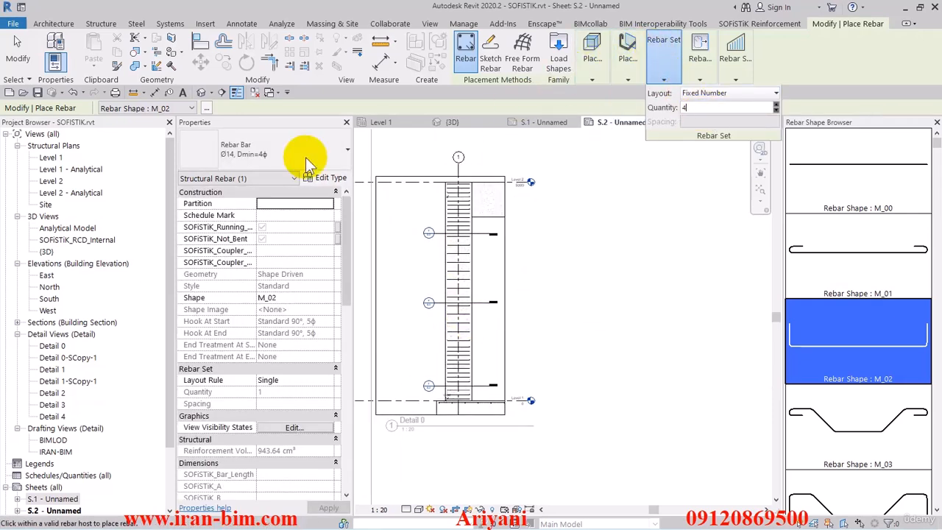
{"action": "left_click", "coordinate": [251, 149]}
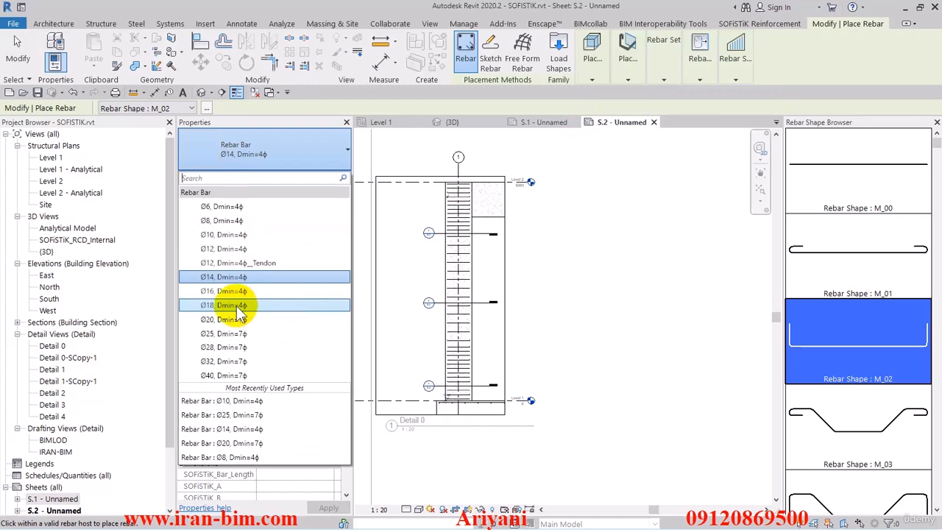
{"action": "left_click", "coordinate": [237, 306]}
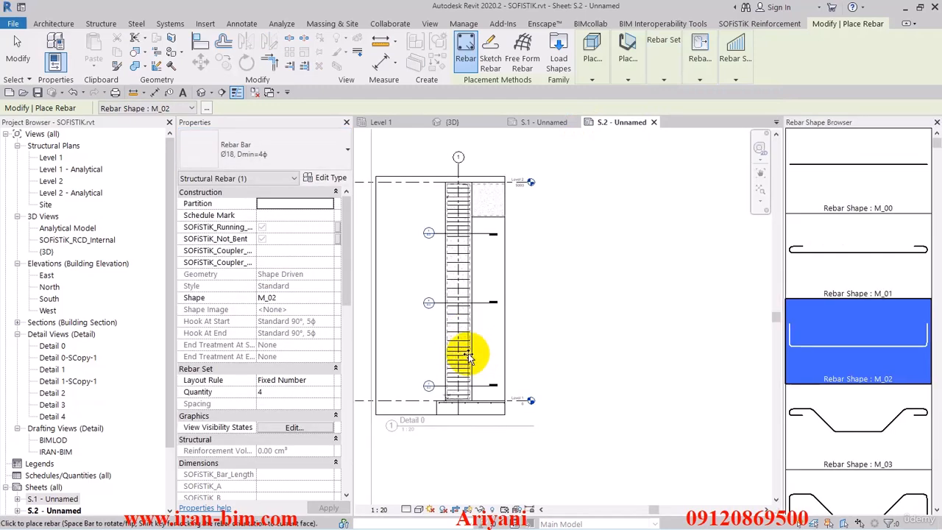
Place the M_02 rebar set vertically along the column in Detail 0 and end the placement.
{"action": "scroll", "coordinate": [468, 353], "scroll_direction": "up", "scroll_amount": 3}
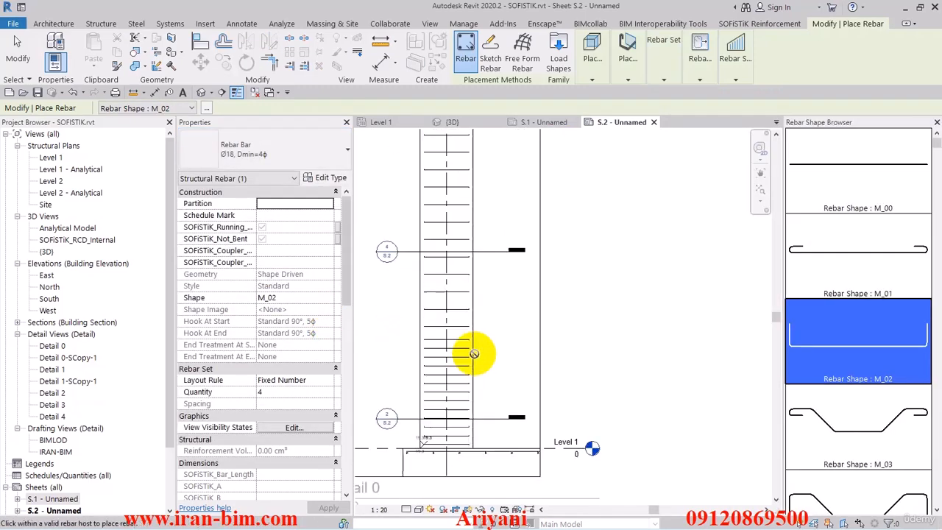
{"action": "scroll", "coordinate": [474, 354], "scroll_direction": "up", "scroll_amount": 1}
{"action": "left_click", "coordinate": [469, 368]}
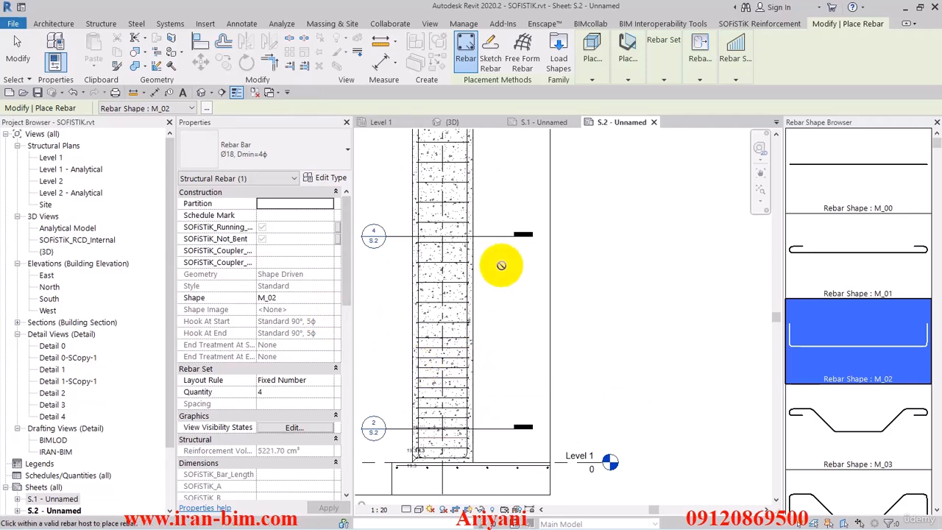
{"action": "key", "text": "Escape"}
{"action": "scroll", "coordinate": [499, 220], "scroll_direction": "down", "scroll_amount": 1}
{"action": "middle_click_drag", "start_coordinate": [499, 219], "coordinate": [506, 350]}
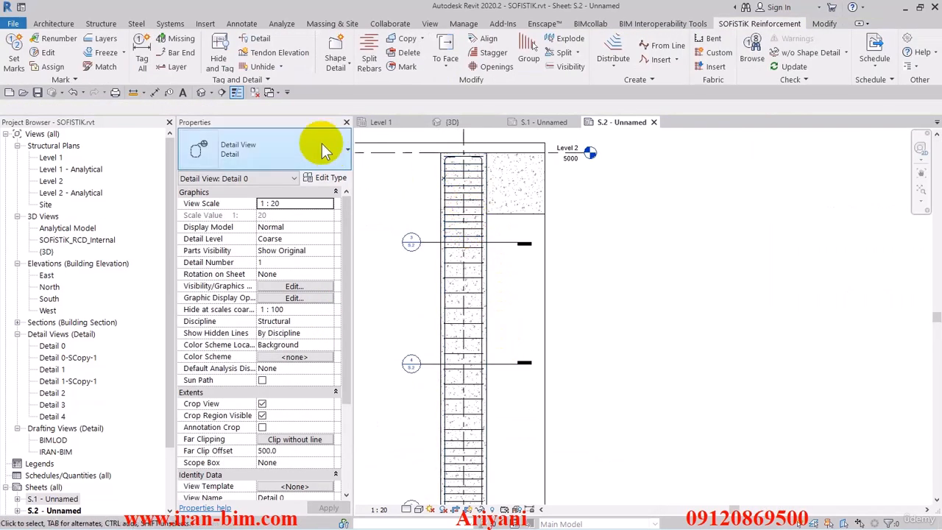
Open the default 3D view and set the rebar visibility to solid for the active view only.
{"action": "left_click", "coordinate": [199, 92]}
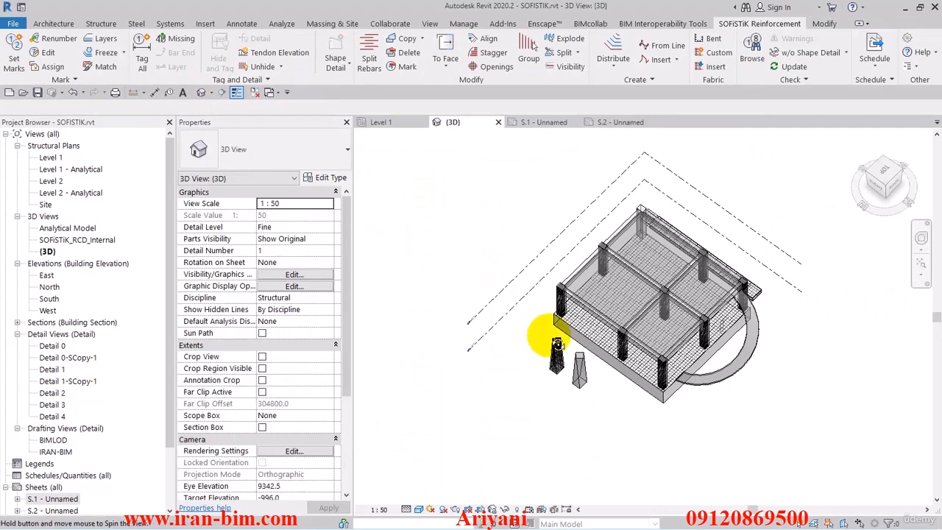
{"action": "middle_click_drag", "start_coordinate": [549, 336], "coordinate": [564, 299], "text": "shift"}
{"action": "left_click", "coordinate": [559, 67]}
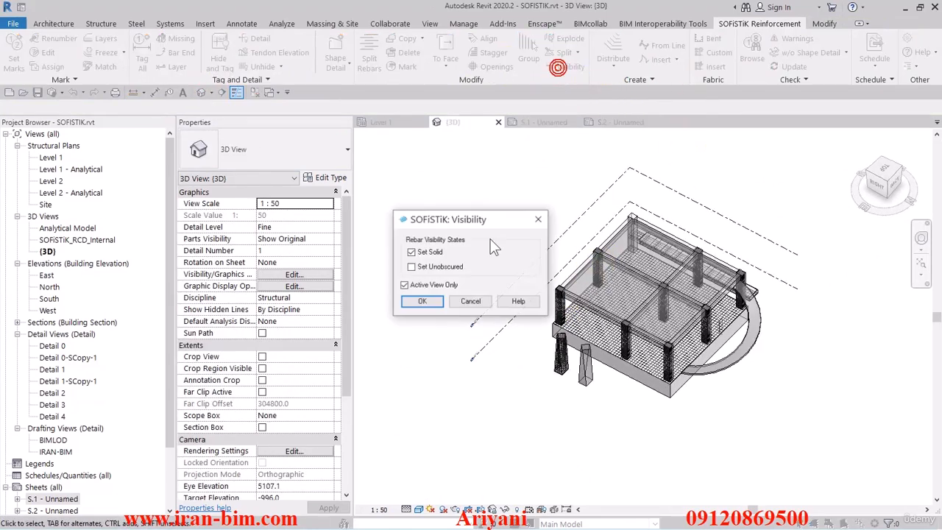
{"action": "left_click", "coordinate": [425, 300]}
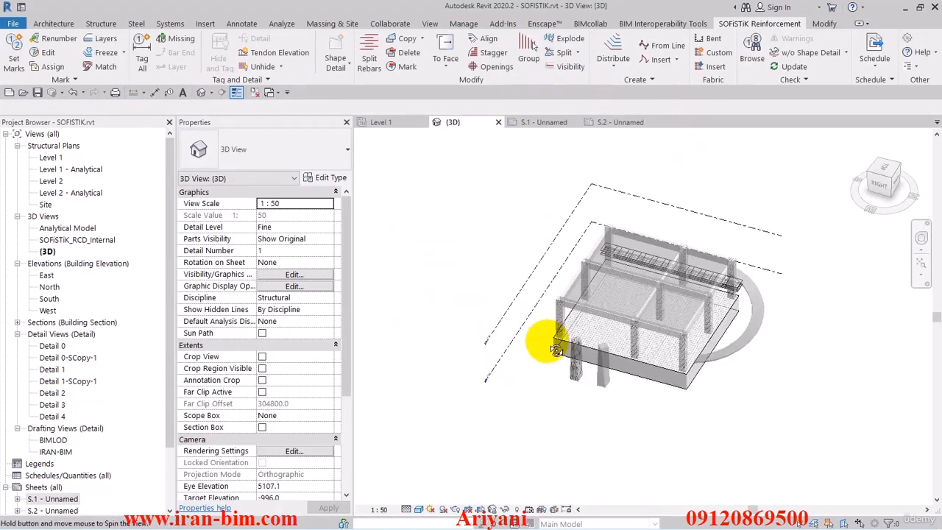
{"action": "scroll", "coordinate": [552, 327], "scroll_direction": "up", "scroll_amount": 5}
{"action": "scroll", "coordinate": [578, 326], "scroll_direction": "down", "scroll_amount": 5}
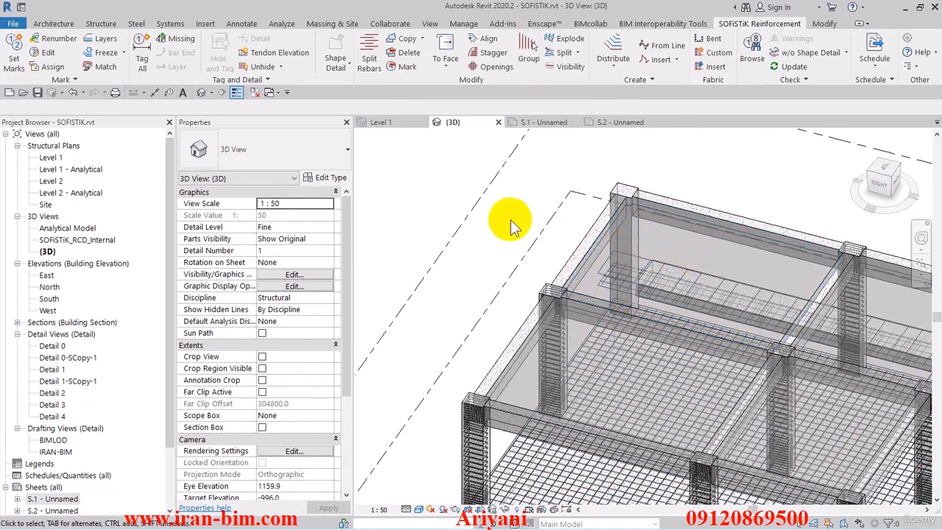
{"action": "middle_click_drag", "start_coordinate": [773, 276], "coordinate": [516, 218]}
{"action": "scroll", "coordinate": [752, 305], "scroll_direction": "up", "scroll_amount": 5}
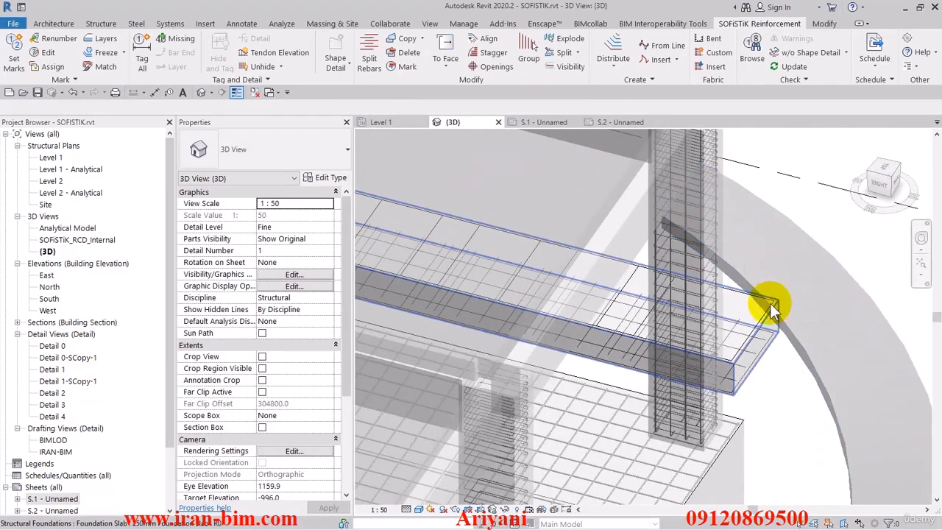
Open sheet S.1, activate its 3D viewport and assign the reinforcement to S.1, accepting the change for elements already assigned to S.2.
{"action": "left_click", "coordinate": [617, 122]}
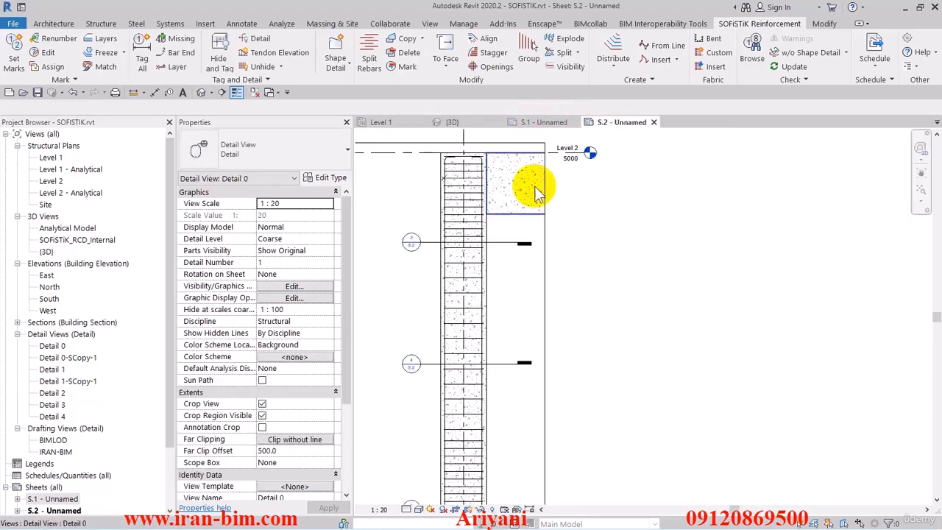
{"action": "scroll", "coordinate": [486, 218], "scroll_direction": "down", "scroll_amount": 4}
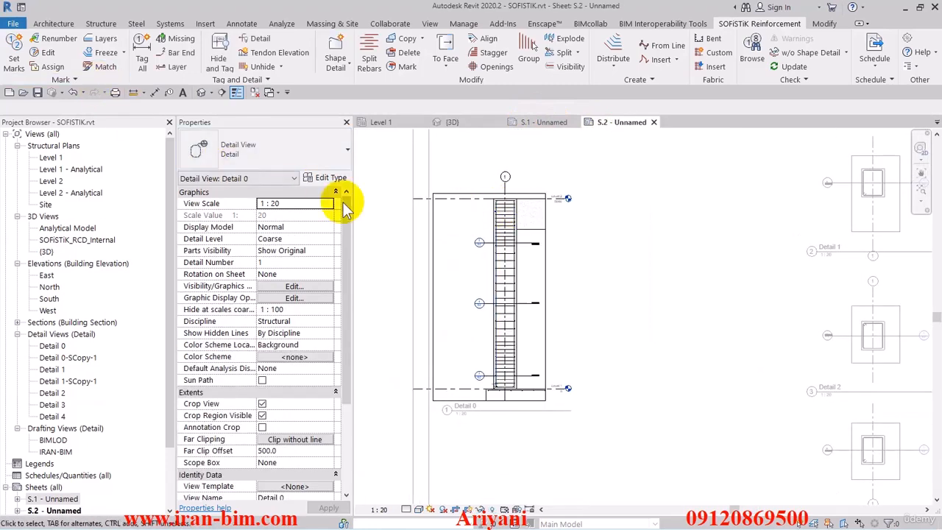
{"action": "double_click", "coordinate": [50, 500]}
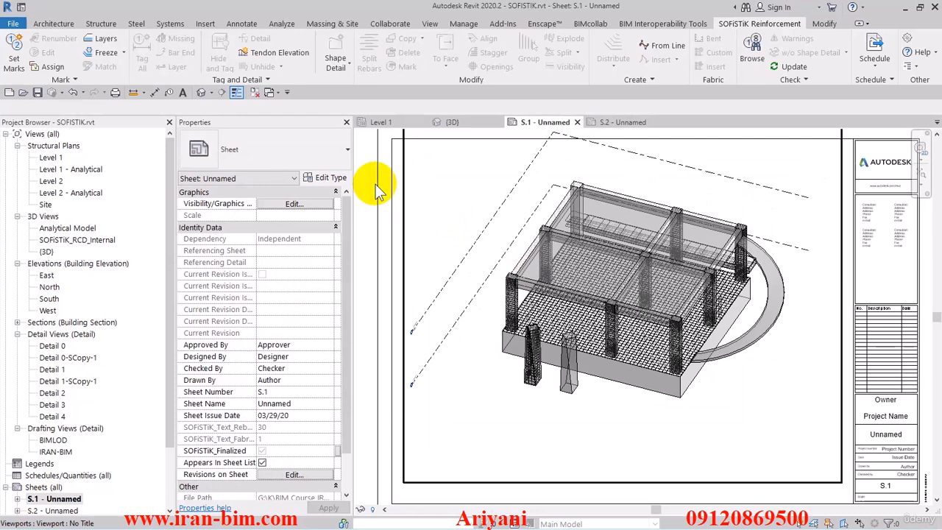
{"action": "left_click", "coordinate": [479, 204]}
{"action": "left_click", "coordinate": [56, 65]}
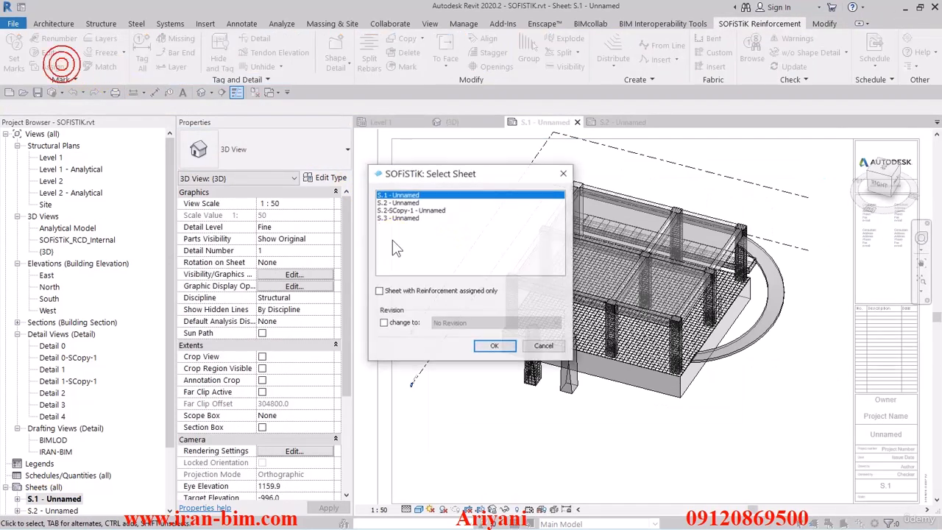
{"action": "left_click", "coordinate": [490, 346]}
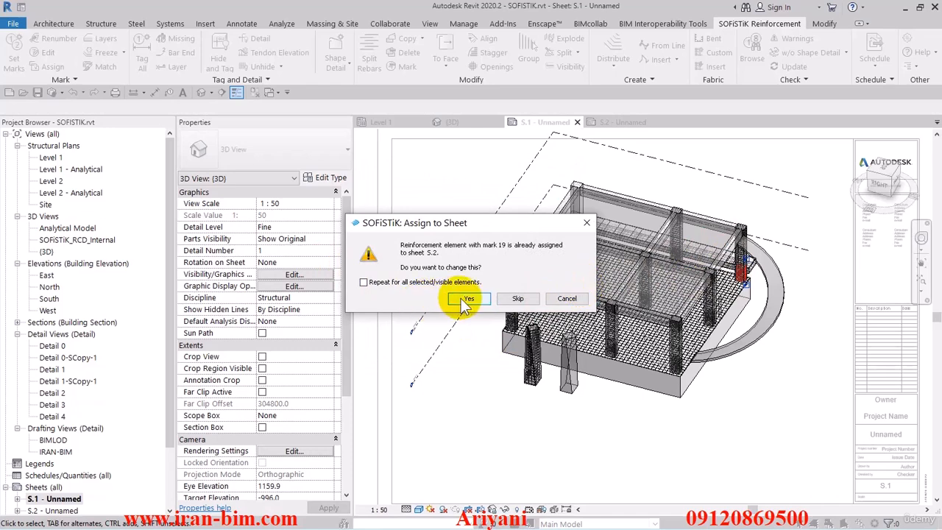
{"action": "left_click", "coordinate": [460, 298]}
{"action": "left_click", "coordinate": [457, 298]}
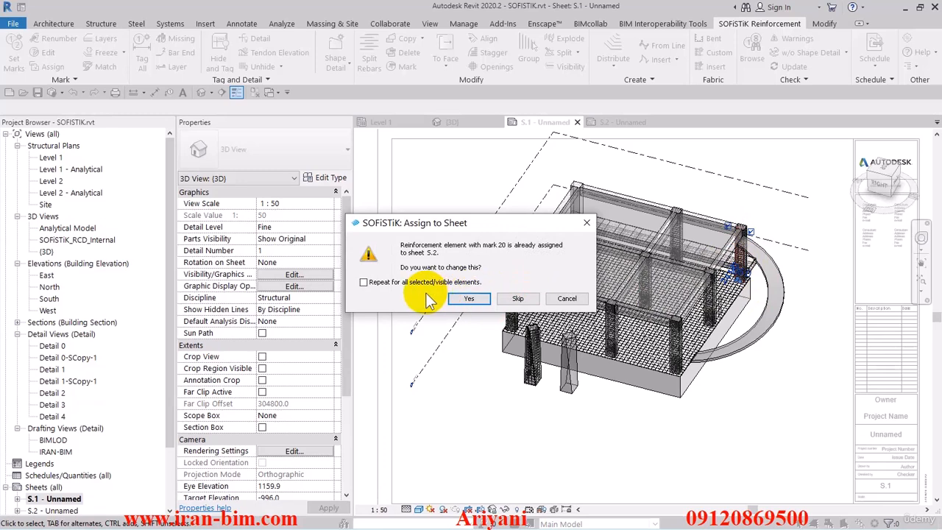
{"action": "left_click", "coordinate": [468, 300]}
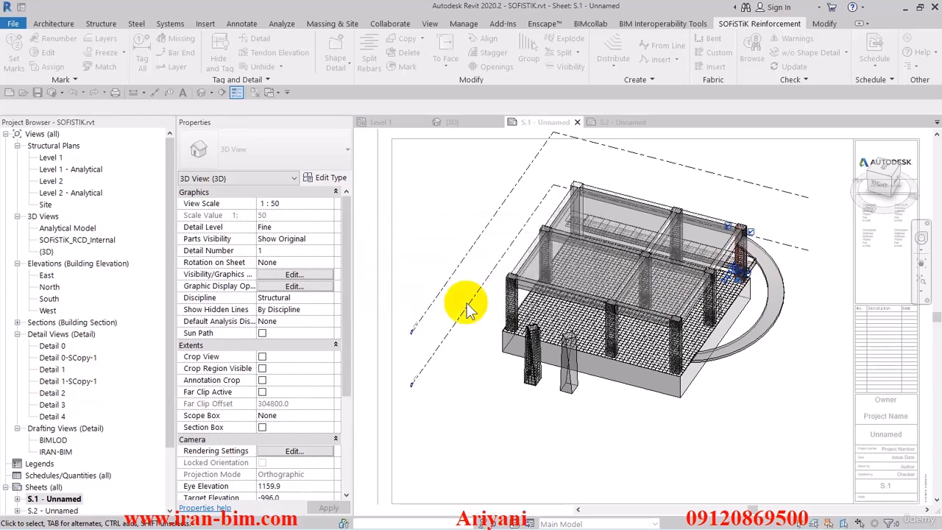
Set the rebar, fabric sheet and tendon marks for sheet S.1 with start number 1 and increment 1.
{"action": "left_click", "coordinate": [406, 203]}
{"action": "left_click", "coordinate": [18, 53]}
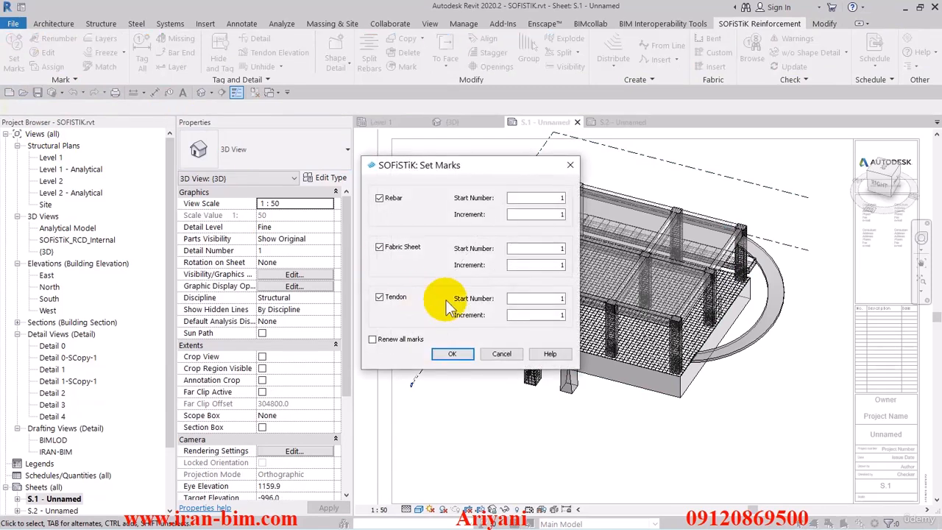
{"action": "left_click", "coordinate": [448, 352]}
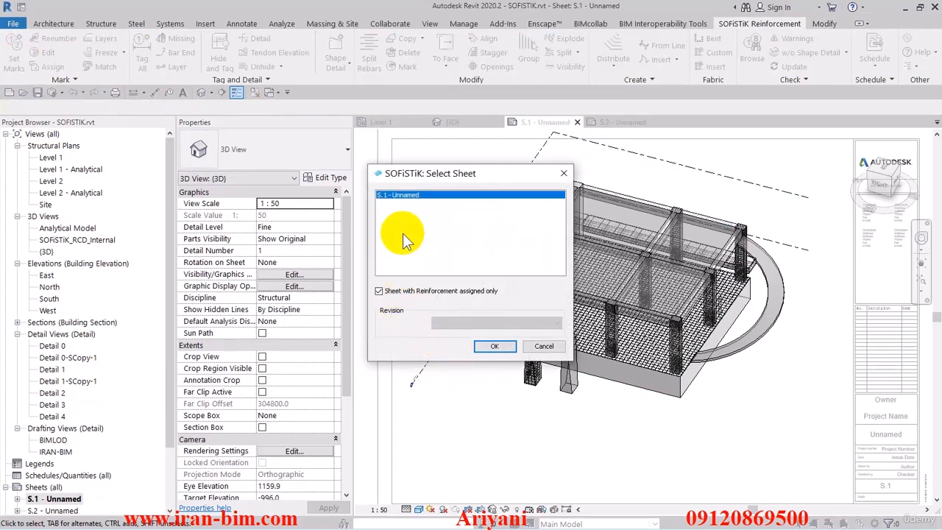
{"action": "left_click", "coordinate": [494, 347]}
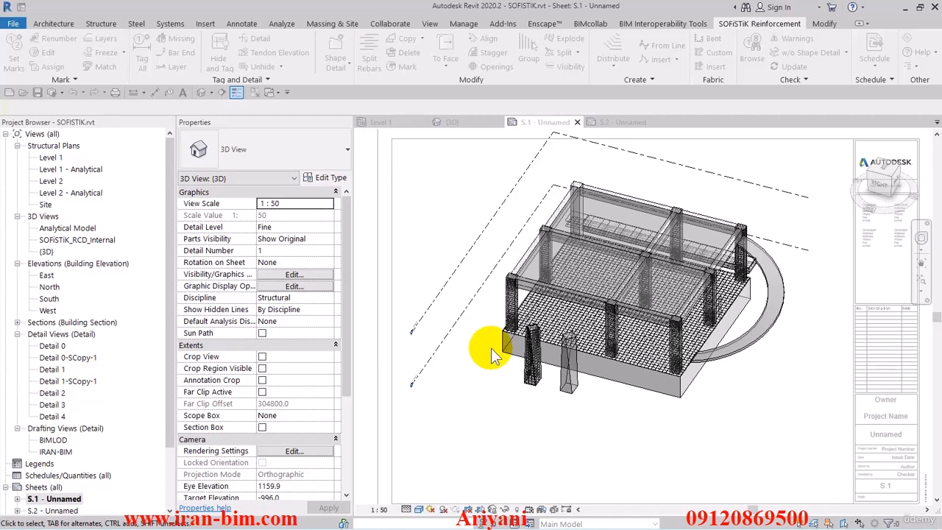
Activate the Detail 0 viewport on sheet S.2 and tag all of its reinforcement.
{"action": "double_click", "coordinate": [55, 510]}
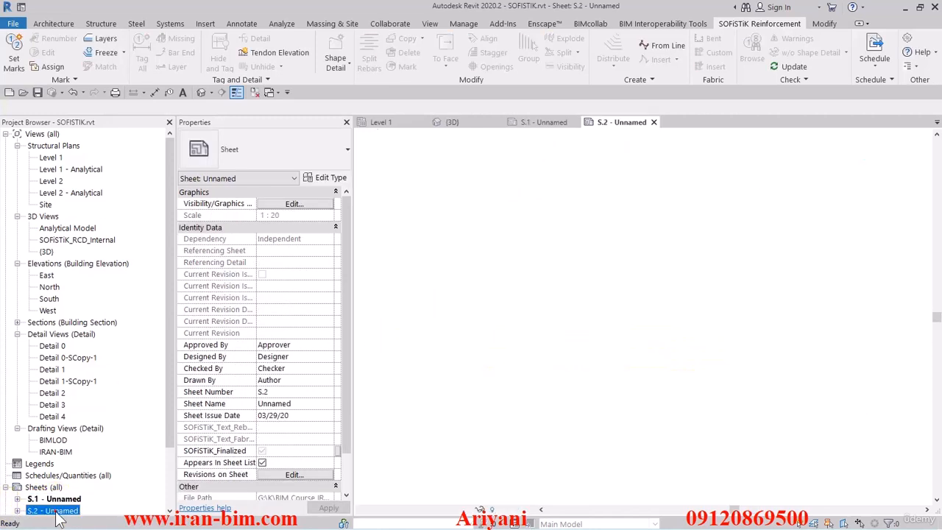
{"action": "double_click", "coordinate": [493, 272]}
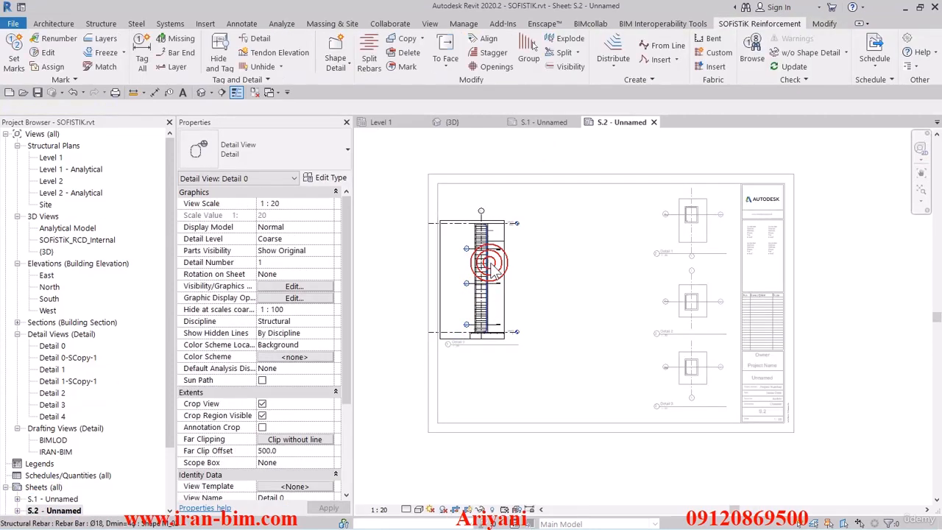
{"action": "scroll", "coordinate": [498, 284], "scroll_direction": "up", "scroll_amount": 5}
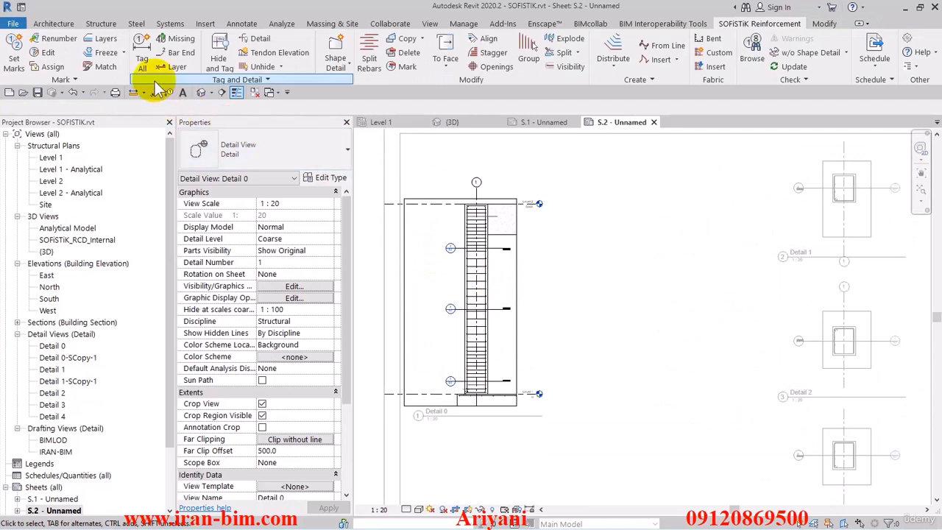
{"action": "left_click", "coordinate": [142, 57]}
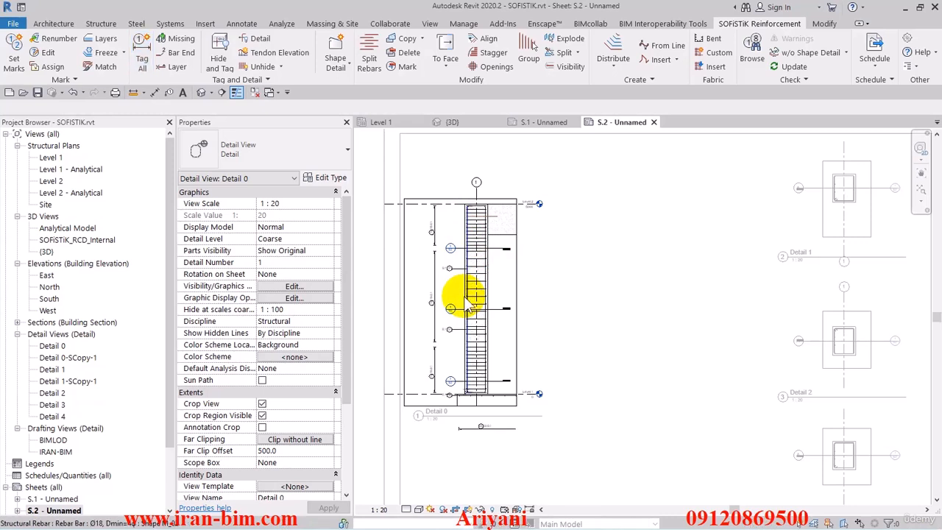
Start the Shape Detail command in Detail 0 and stop its ortho-mode help tip from always showing.
{"action": "scroll", "coordinate": [455, 439], "scroll_direction": "up", "scroll_amount": 6}
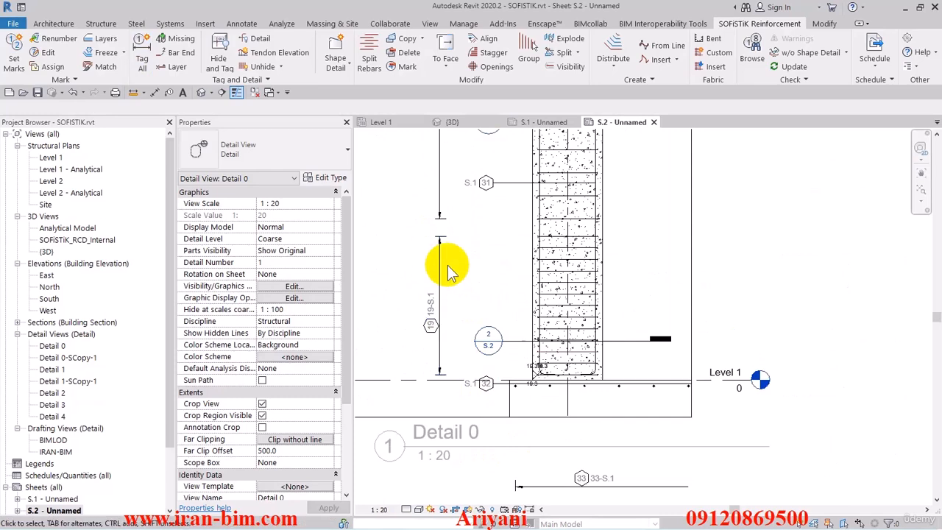
{"action": "scroll", "coordinate": [447, 265], "scroll_direction": "down", "scroll_amount": 2}
{"action": "middle_click_drag", "start_coordinate": [447, 265], "coordinate": [446, 383]}
{"action": "middle_click_drag", "start_coordinate": [457, 289], "coordinate": [475, 333]}
{"action": "middle_click_drag", "start_coordinate": [476, 280], "coordinate": [468, 319]}
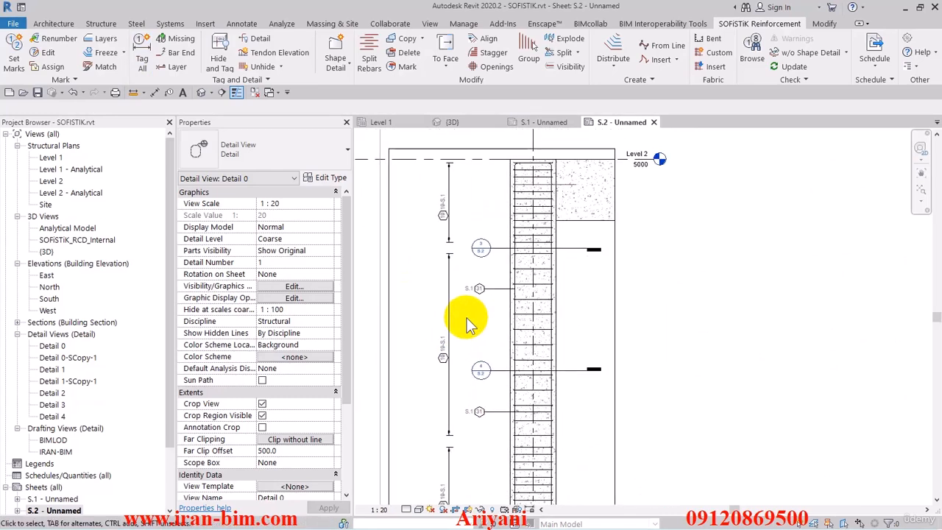
{"action": "left_click", "coordinate": [335, 67]}
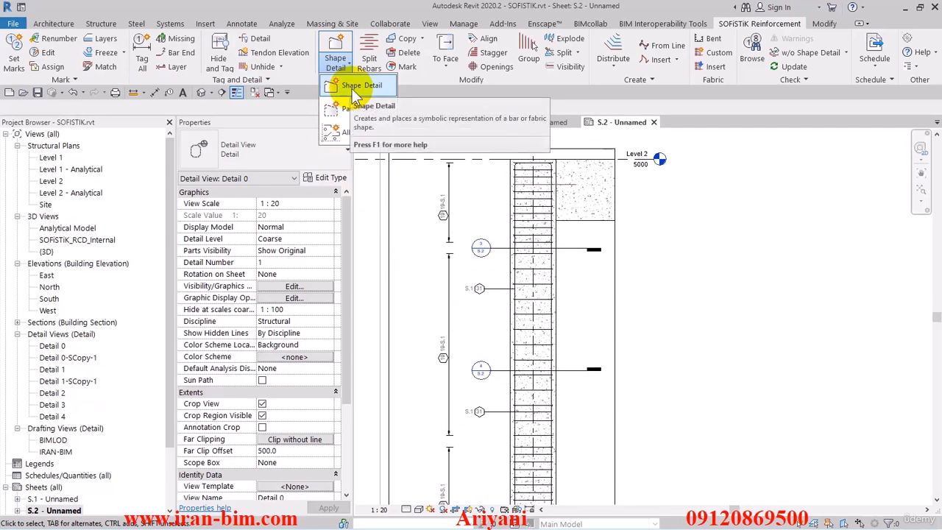
{"action": "left_click", "coordinate": [352, 87]}
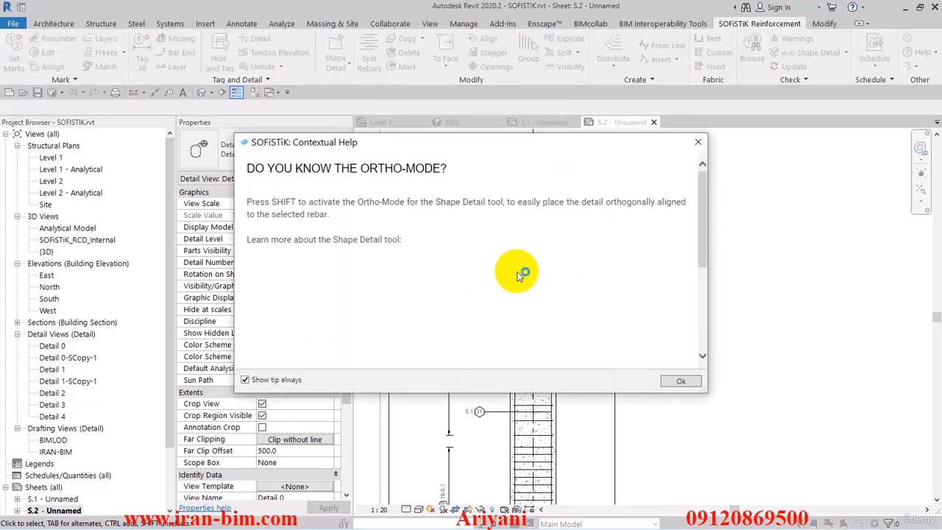
{"action": "left_click", "coordinate": [246, 379]}
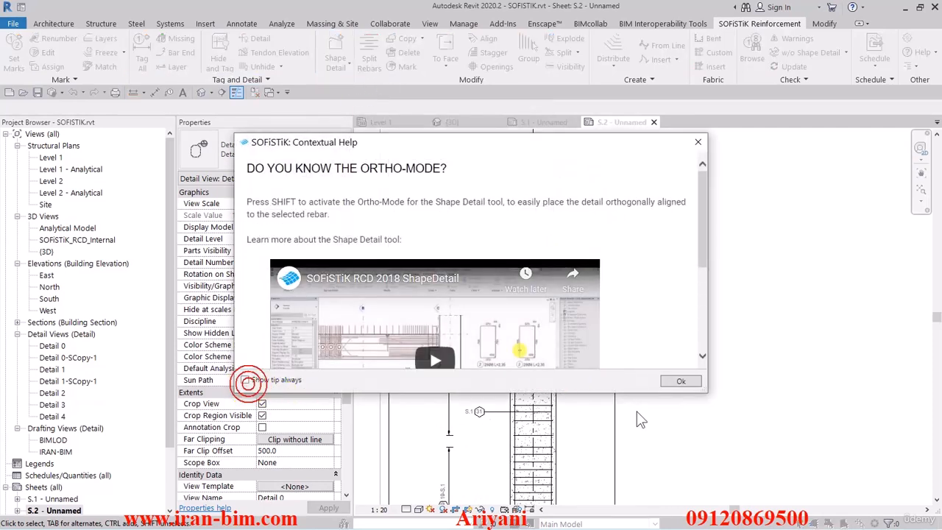
{"action": "left_click", "coordinate": [679, 381]}
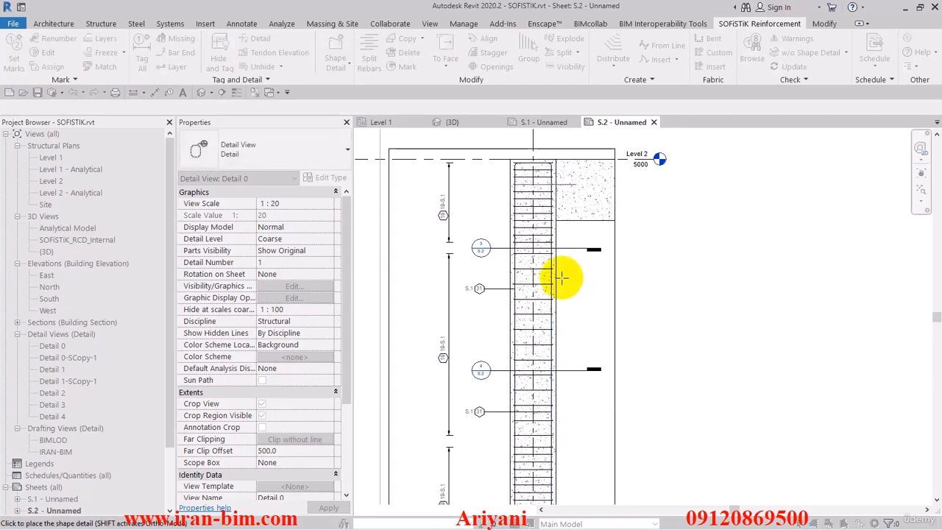
Place the shape detail of the Ø18 longitudinal bar beside the column and move it down to line up with the column's height.
{"action": "scroll", "coordinate": [600, 280], "scroll_direction": "down", "scroll_amount": 2}
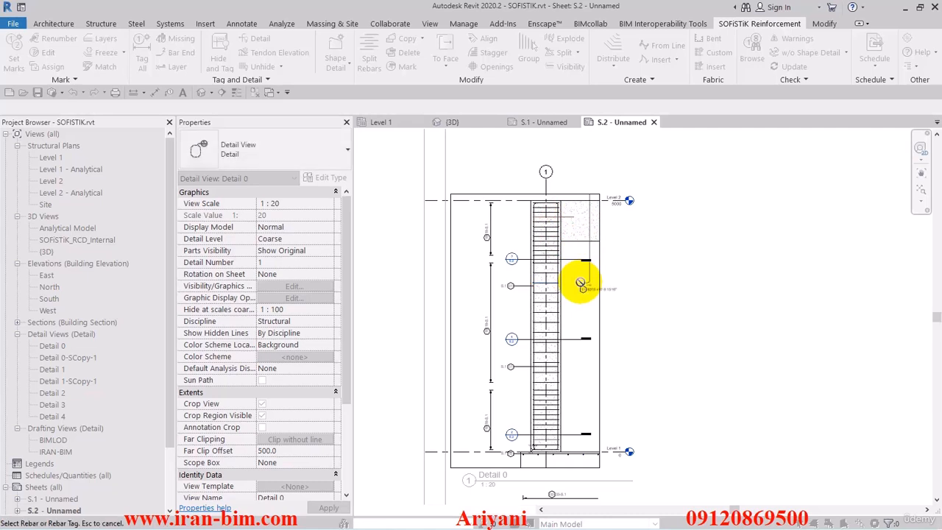
{"action": "left_click", "coordinate": [648, 239]}
{"action": "left_click", "coordinate": [594, 278]}
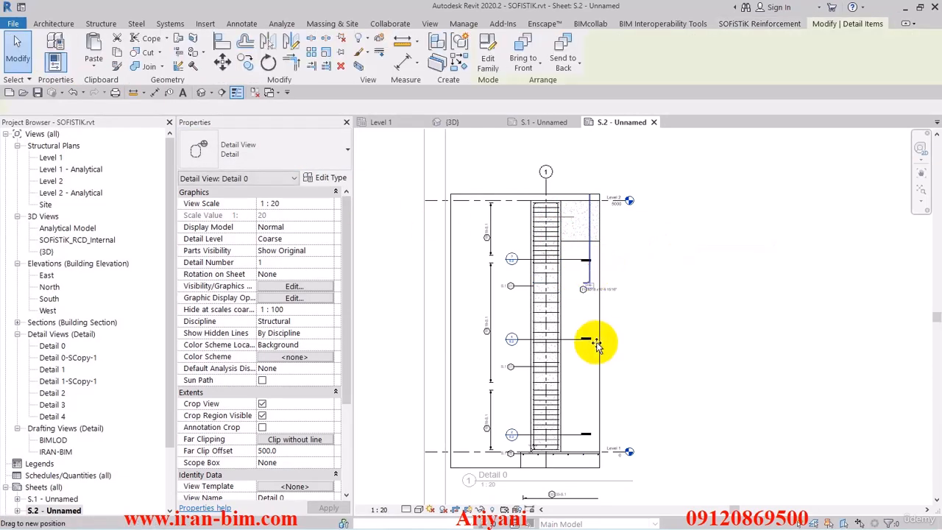
{"action": "left_click_drag", "start_coordinate": [593, 396], "coordinate": [586, 438]}
{"action": "left_click", "coordinate": [617, 398]}
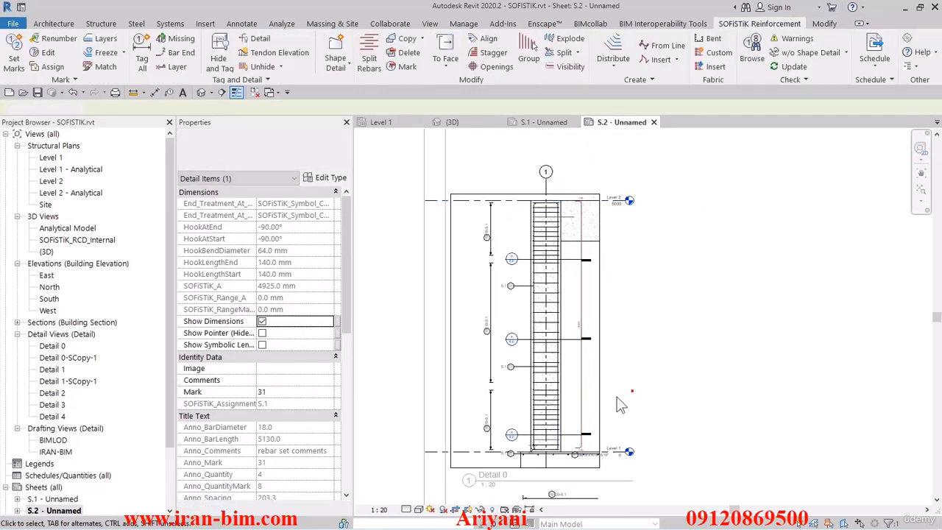
Set the detail level of Detail 0 to Fine and inspect the hooked end of the longitudinal bar's shape detail.
{"action": "scroll", "coordinate": [575, 428], "scroll_direction": "up", "scroll_amount": 4}
{"action": "scroll", "coordinate": [585, 336], "scroll_direction": "down", "scroll_amount": 1}
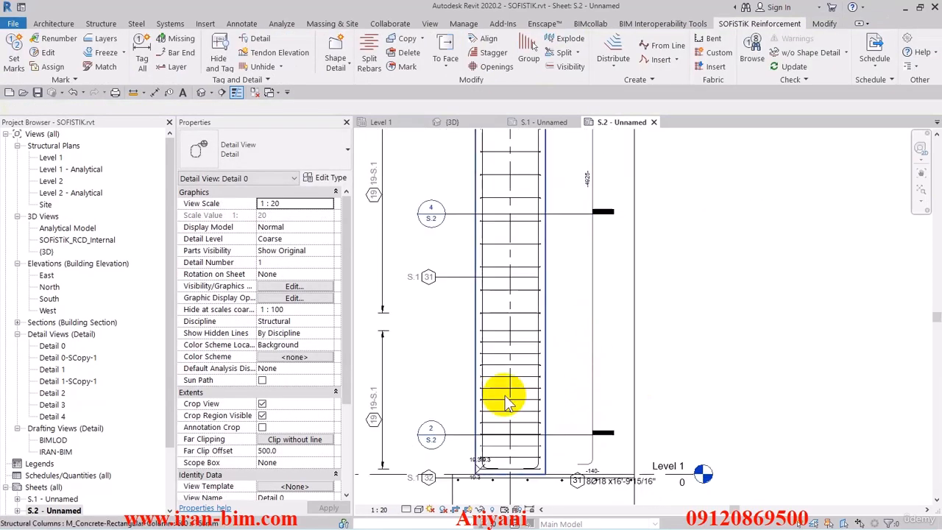
{"action": "left_click", "coordinate": [412, 494]}
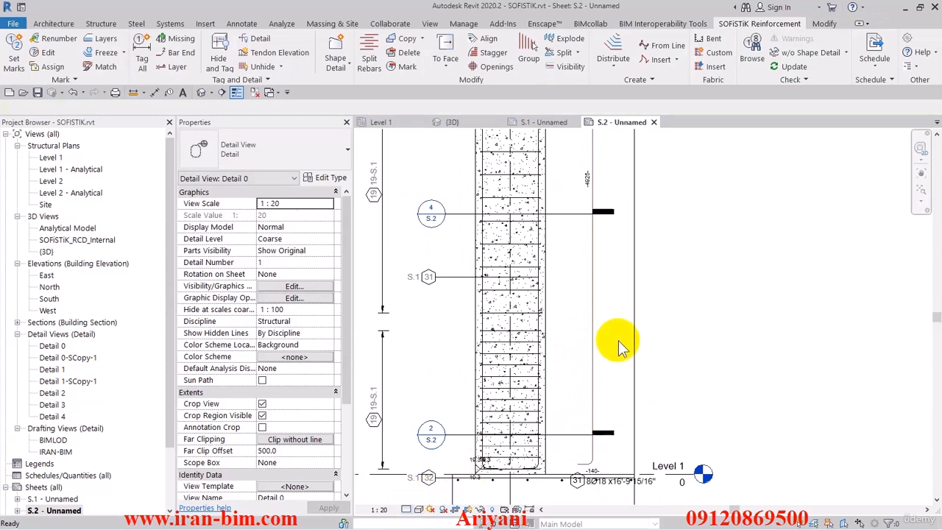
{"action": "scroll", "coordinate": [602, 375], "scroll_direction": "up", "scroll_amount": 5}
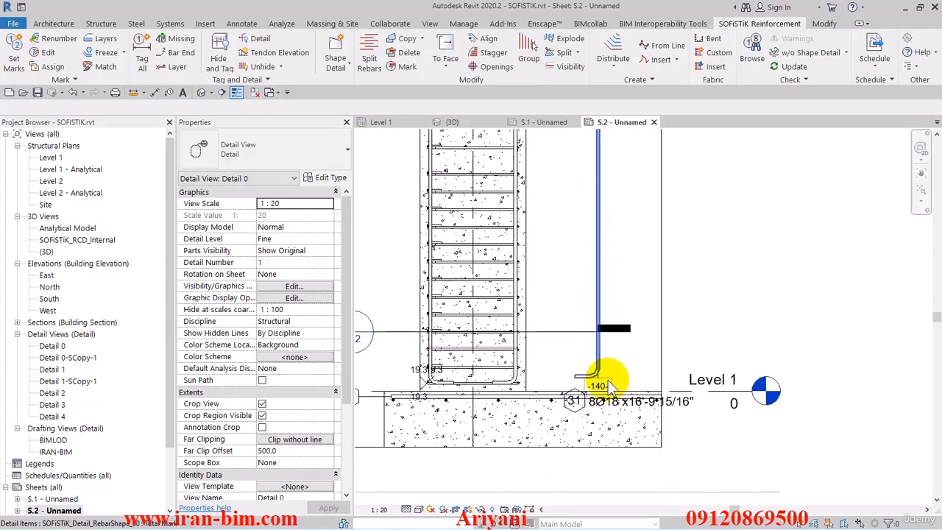
{"action": "left_click", "coordinate": [593, 366]}
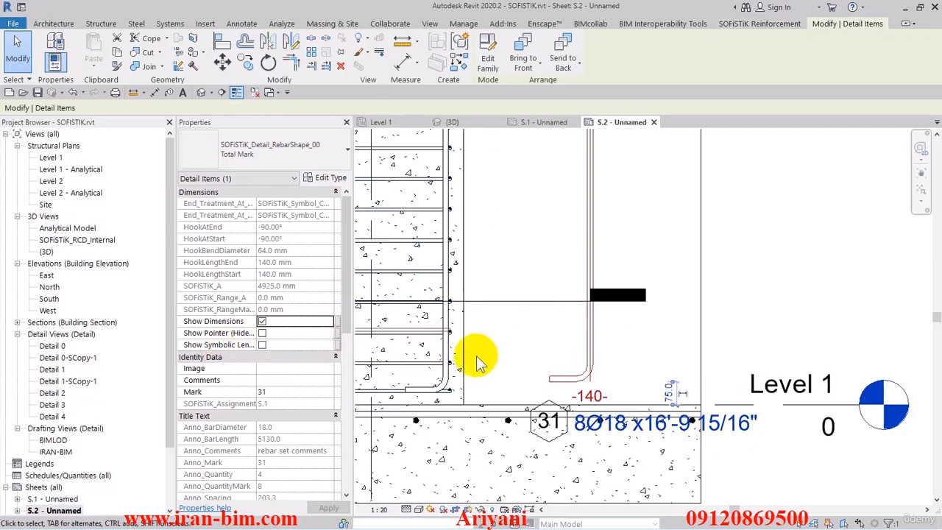
{"action": "scroll", "coordinate": [574, 352], "scroll_direction": "down", "scroll_amount": 3}
{"action": "left_click", "coordinate": [692, 313]}
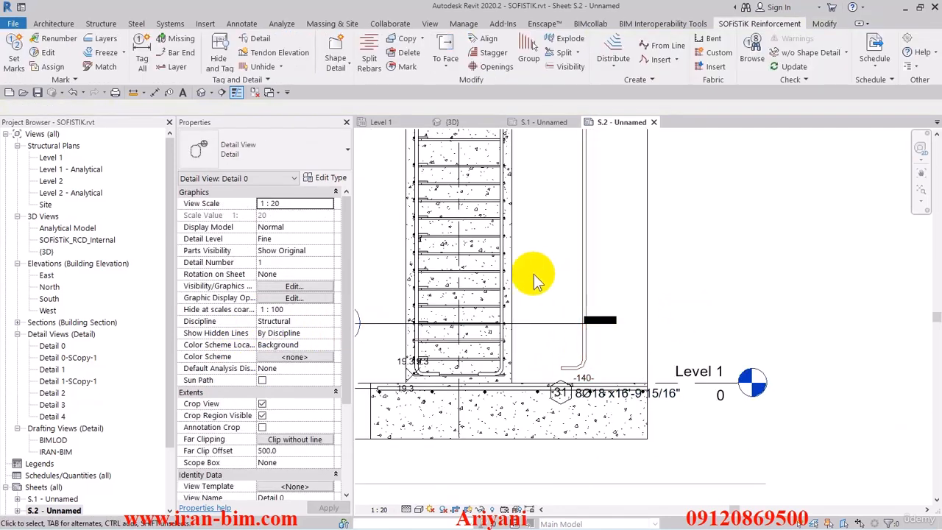
Place a shape detail of the column's Ø10 stirrup, mark 19, over the foundation below the column.
{"action": "left_click", "coordinate": [335, 73]}
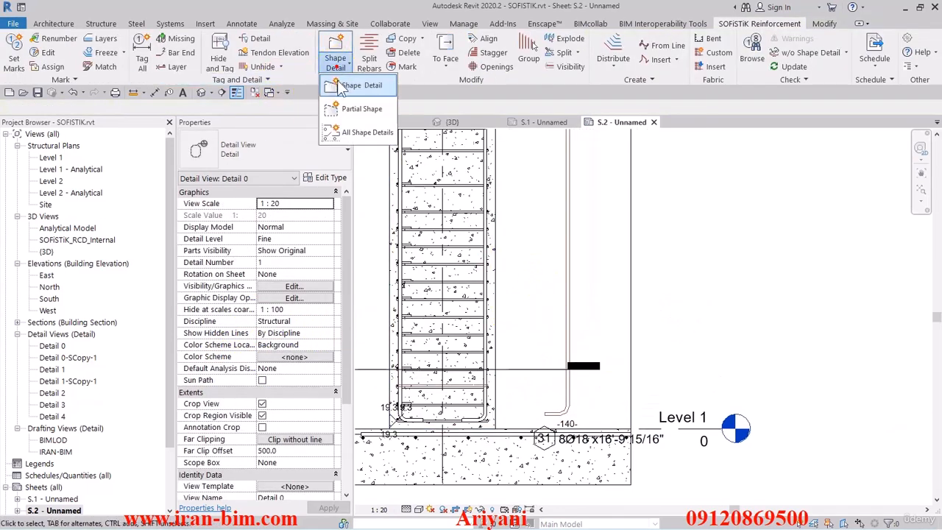
{"action": "left_click", "coordinate": [361, 141]}
{"action": "left_click_drag", "start_coordinate": [456, 214], "coordinate": [454, 384]}
{"action": "middle_click_drag", "start_coordinate": [456, 383], "coordinate": [504, 219]}
{"action": "left_click", "coordinate": [490, 318]}
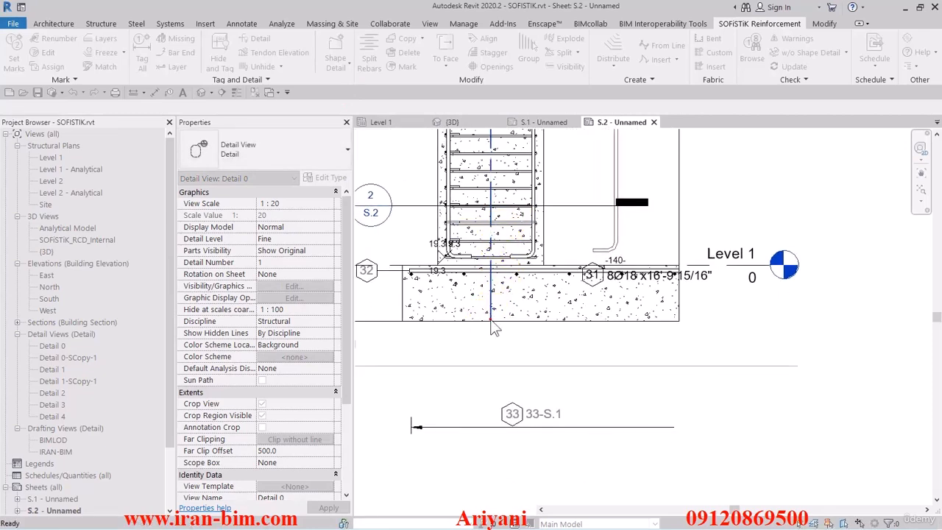
{"action": "left_click", "coordinate": [490, 318]}
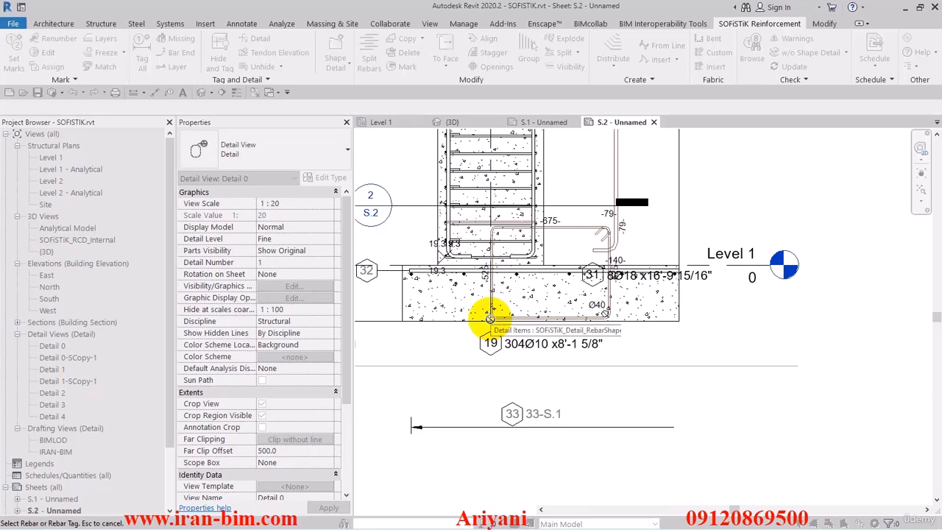
{"action": "key", "text": "Escape"}
Move the stirrup's shape detail down below the column base and extend the Detail 0 crop region downward to contain it.
{"action": "left_click", "coordinate": [583, 229]}
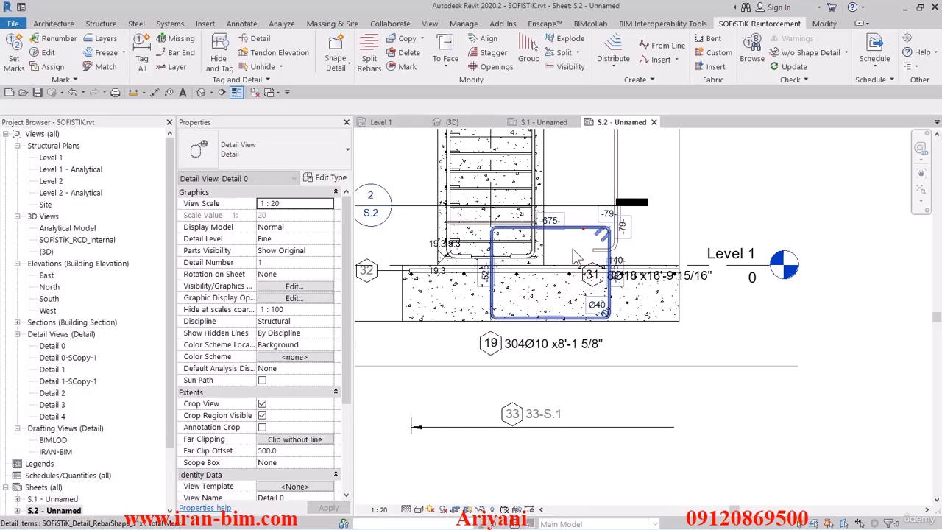
{"action": "left_click_drag", "start_coordinate": [535, 336], "coordinate": [526, 302]}
{"action": "left_click", "coordinate": [612, 322]}
{"action": "scroll", "coordinate": [610, 321], "scroll_direction": "down", "scroll_amount": 1}
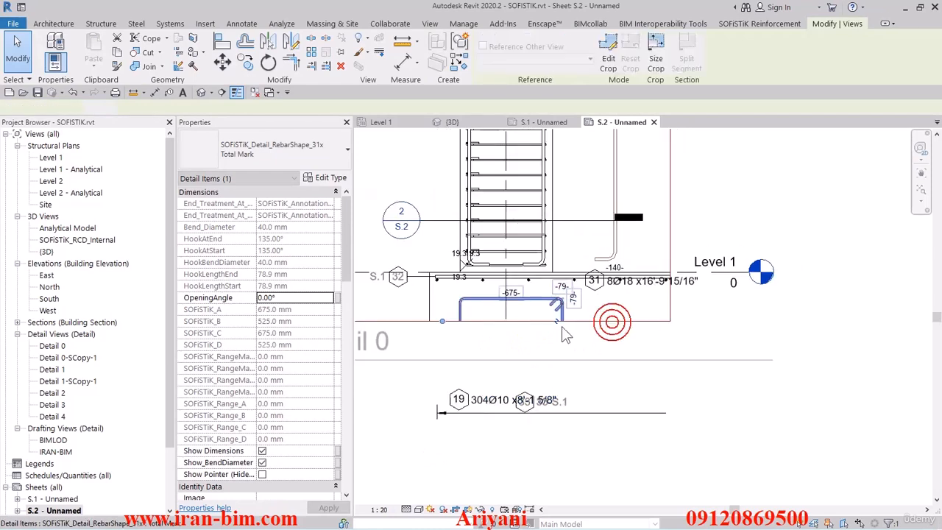
{"action": "left_click_drag", "start_coordinate": [447, 471], "coordinate": [585, 442]}
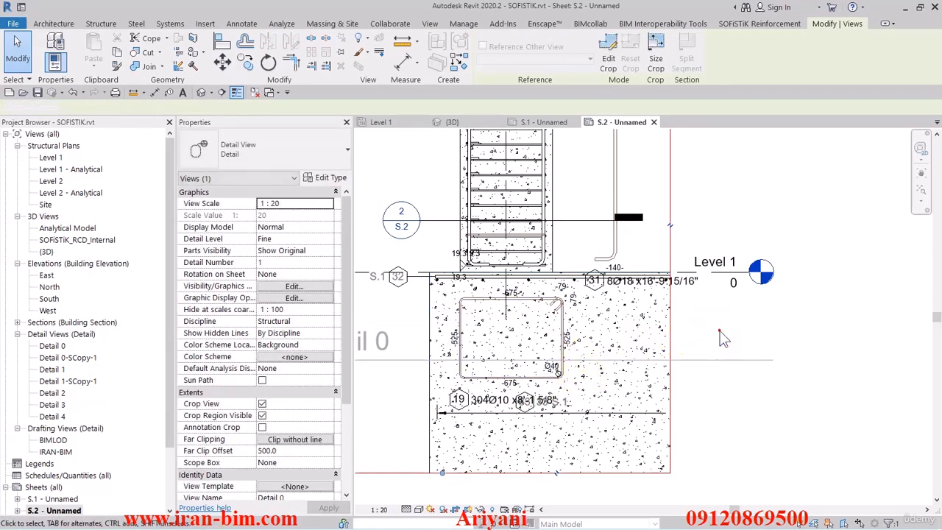
{"action": "left_click", "coordinate": [541, 313]}
Turn off the bend diameter display for the stirrup's shape detail.
{"action": "scroll", "coordinate": [539, 312], "scroll_direction": "up", "scroll_amount": 6}
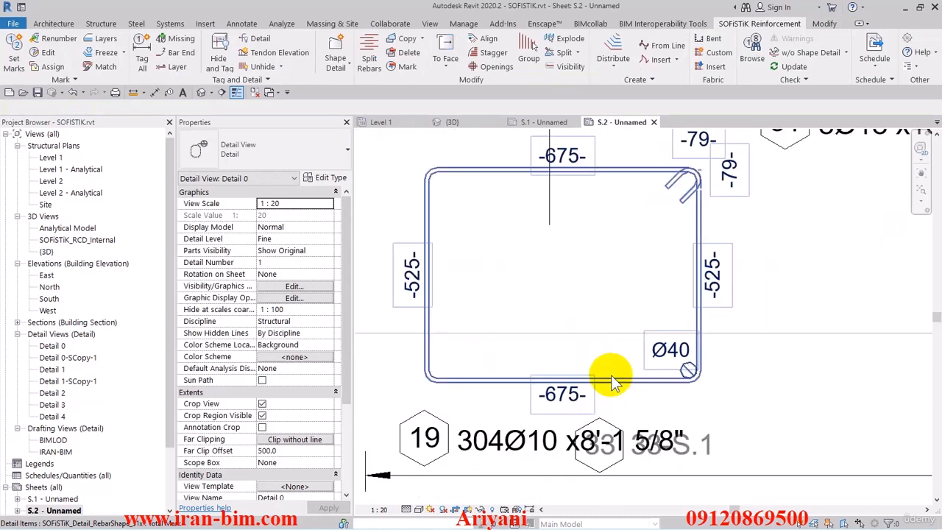
{"action": "mouse_move", "coordinate": [717, 374]}
{"action": "middle_mouse_down"}
{"action": "mouse_move", "coordinate": [684, 359]}
{"action": "mouse_move", "coordinate": [688, 371]}
{"action": "middle_mouse_up"}
{"action": "left_click", "coordinate": [684, 359]}
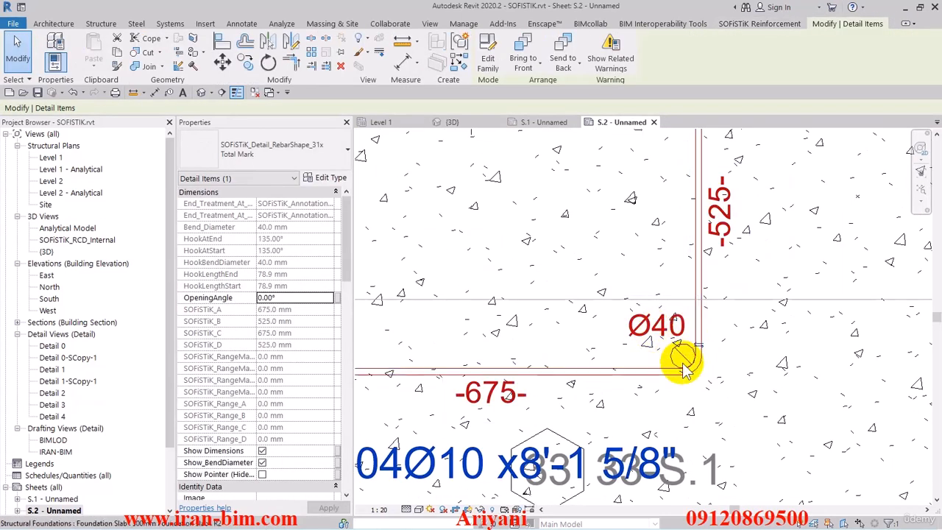
{"action": "scroll", "coordinate": [283, 368], "scroll_direction": "down", "scroll_amount": 2}
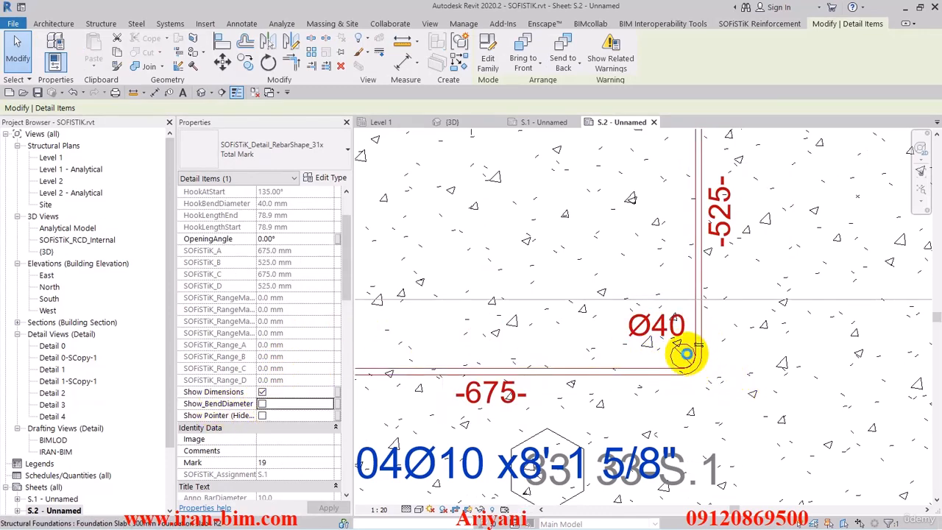
{"action": "scroll", "coordinate": [684, 365], "scroll_direction": "down", "scroll_amount": 5}
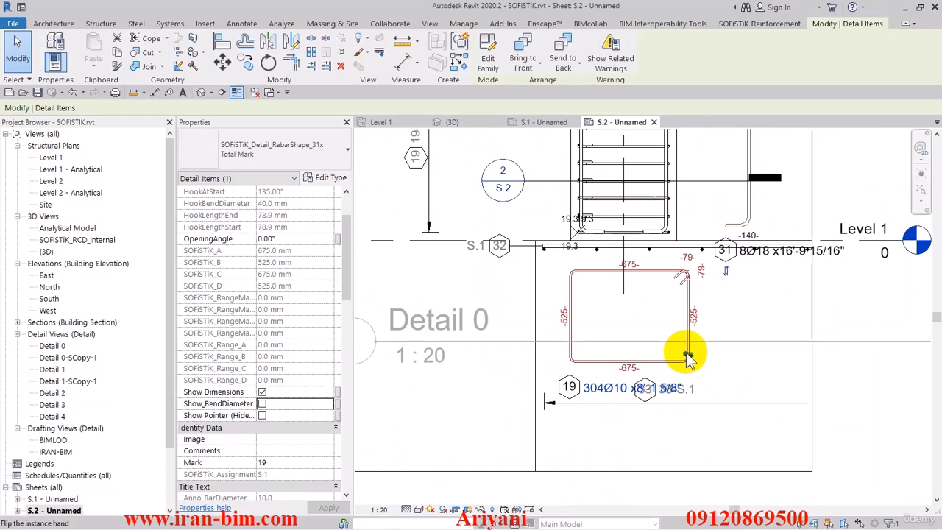
{"action": "left_click", "coordinate": [829, 352]}
Open the default 3D view, close all inactive views and show the whole structure.
{"action": "middle_click_drag", "start_coordinate": [796, 321], "coordinate": [657, 420]}
{"action": "scroll", "coordinate": [542, 284], "scroll_direction": "down", "scroll_amount": 3}
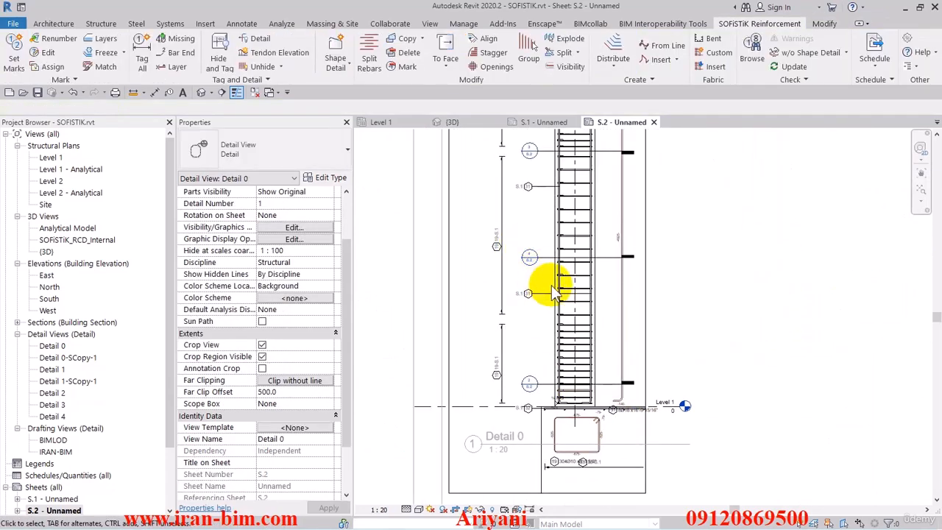
{"action": "left_click", "coordinate": [203, 96]}
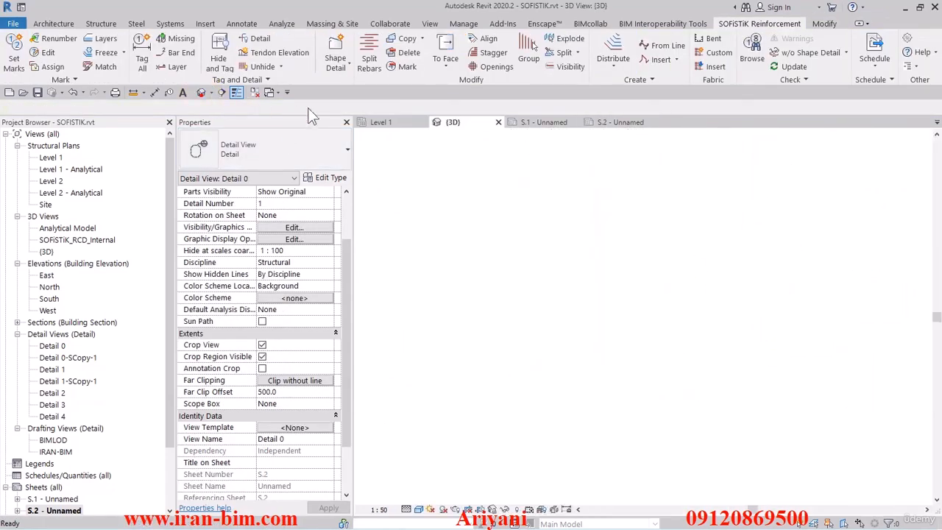
{"action": "scroll", "coordinate": [669, 220], "scroll_direction": "down", "scroll_amount": 3}
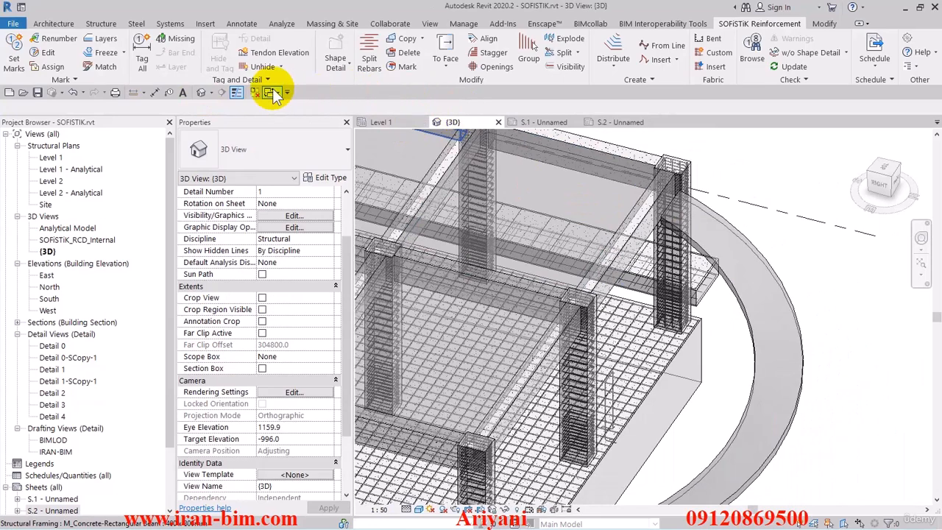
{"action": "left_click", "coordinate": [256, 92]}
{"action": "scroll", "coordinate": [570, 221], "scroll_direction": "down", "scroll_amount": 3}
{"action": "middle_click_drag", "start_coordinate": [612, 241], "coordinate": [644, 390], "text": "shift"}
Create all shape details for sheet S.1 at a scale of 1:20.
{"action": "left_click", "coordinate": [339, 71]}
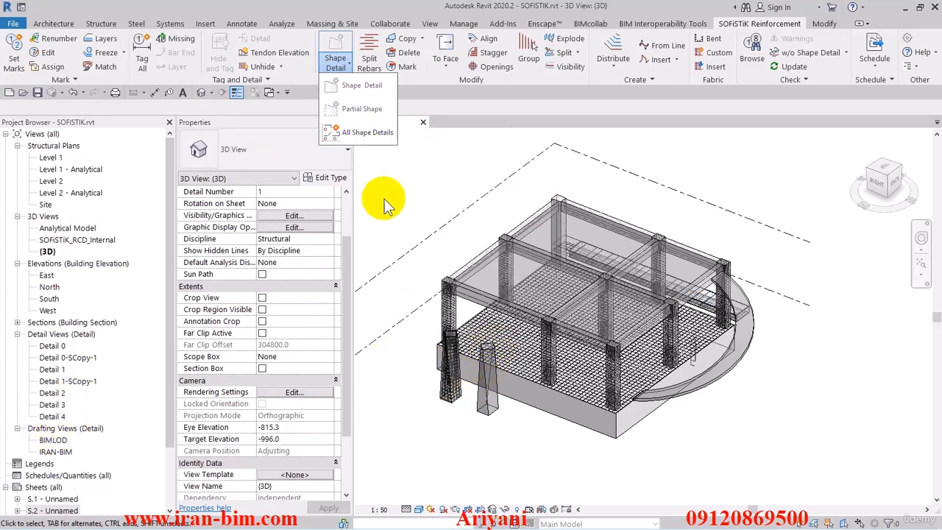
{"action": "left_click", "coordinate": [364, 133]}
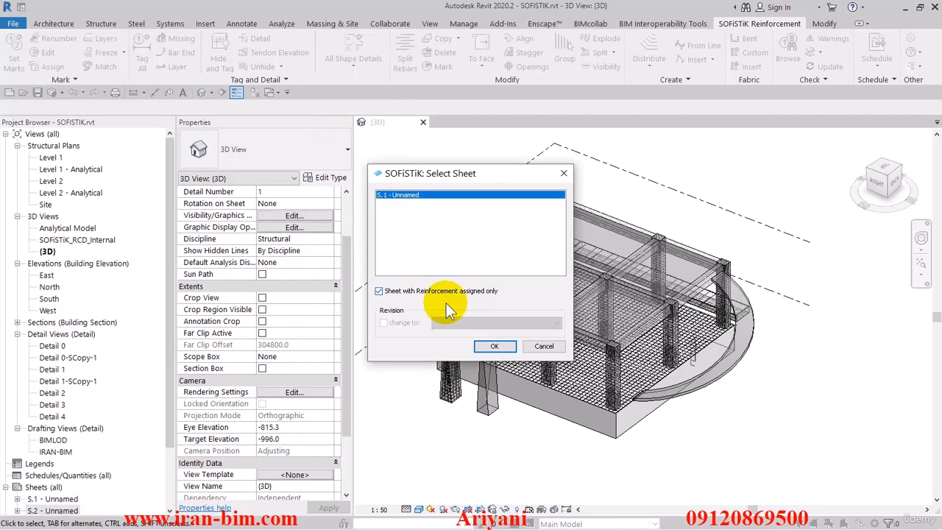
{"action": "left_click", "coordinate": [494, 346]}
{"action": "left_click", "coordinate": [732, 276]}
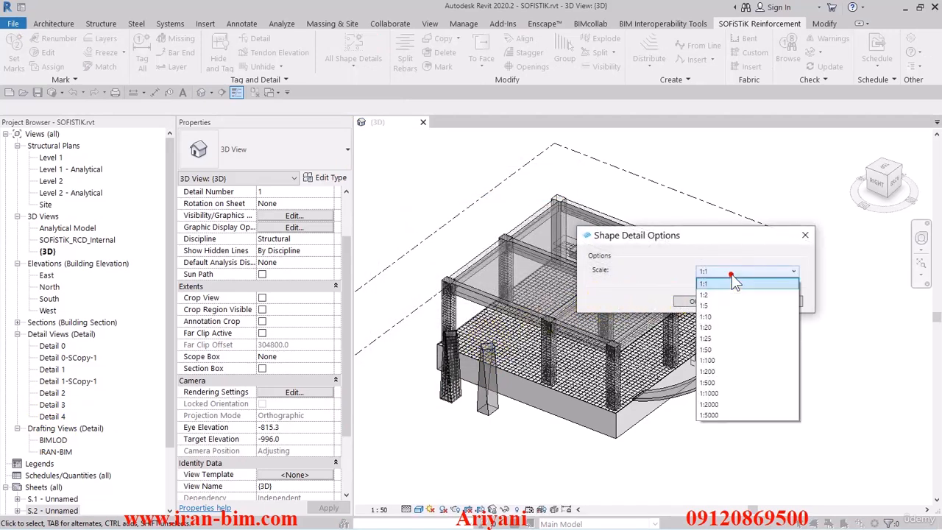
{"action": "left_click", "coordinate": [711, 326]}
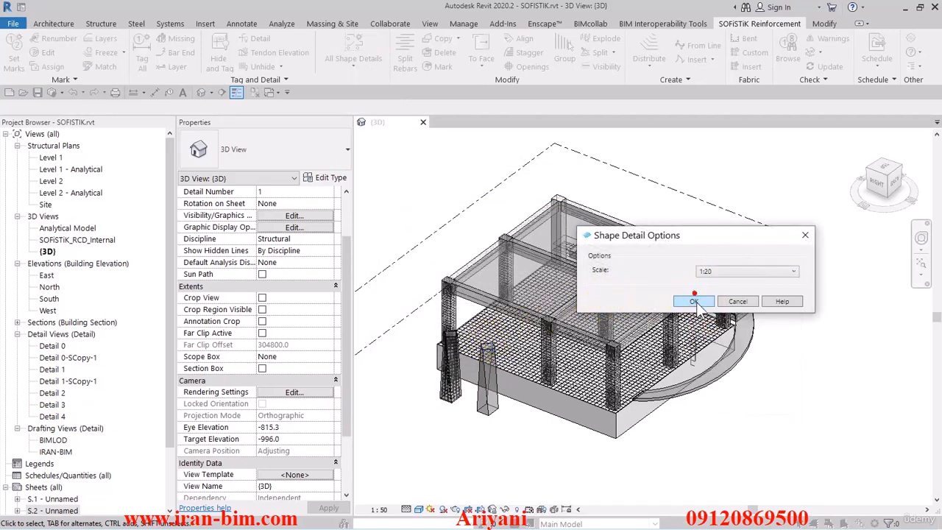
{"action": "left_click", "coordinate": [694, 302]}
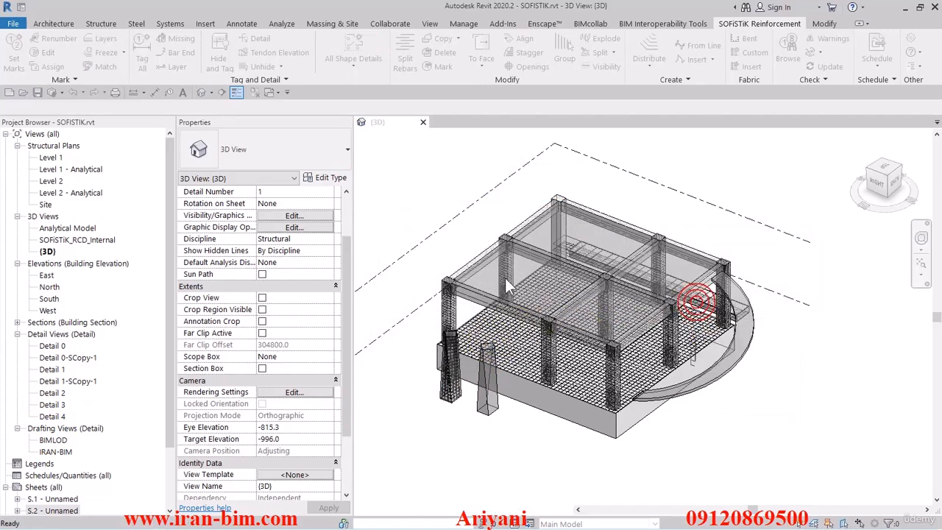
Examine the rebar shape details in the drafting view SOFiSTiK_ShapeDetails_S.1_1/20.
{"action": "double_click", "coordinate": [55, 439]}
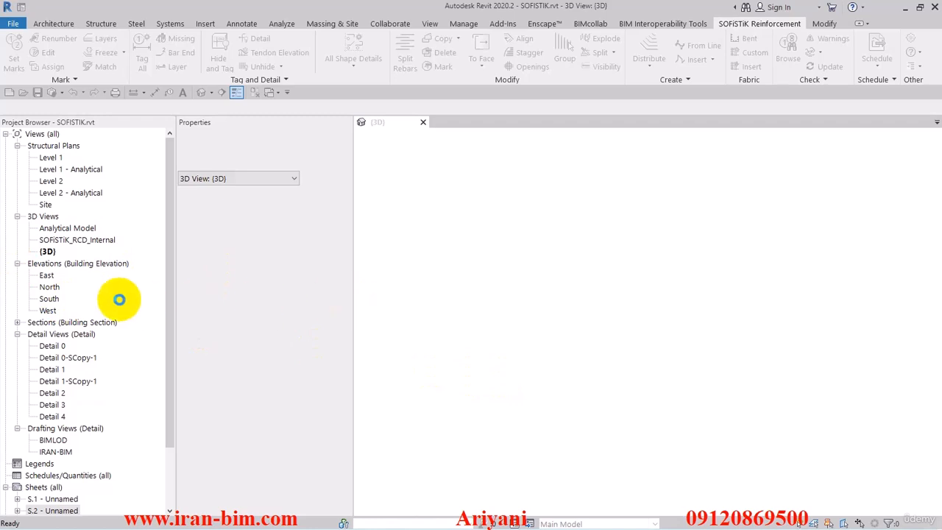
{"action": "scroll", "coordinate": [578, 296], "scroll_direction": "down", "scroll_amount": 4}
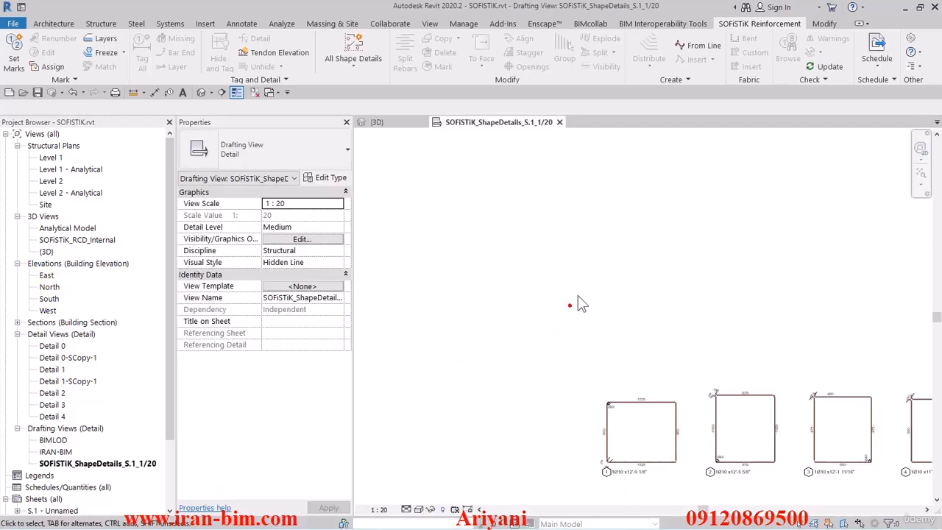
{"action": "middle_click_drag", "start_coordinate": [652, 296], "coordinate": [523, 268]}
{"action": "middle_click_drag", "start_coordinate": [591, 336], "coordinate": [554, 243]}
{"action": "scroll", "coordinate": [559, 315], "scroll_direction": "down", "scroll_amount": 1}
{"action": "middle_click_drag", "start_coordinate": [665, 320], "coordinate": [630, 311]}
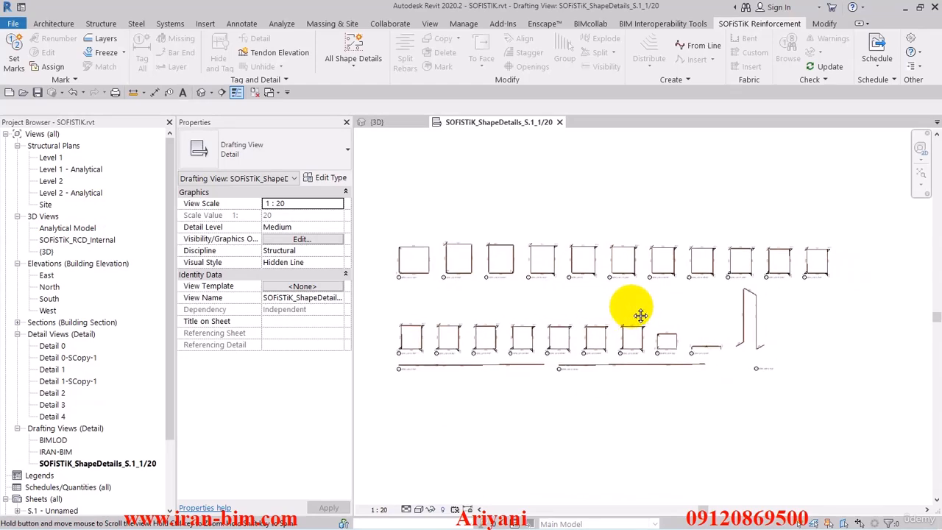
Open the tag family of shape detail 1, which carries the bar count, diameter and length, for editing.
{"action": "scroll", "coordinate": [420, 278], "scroll_direction": "up", "scroll_amount": 10}
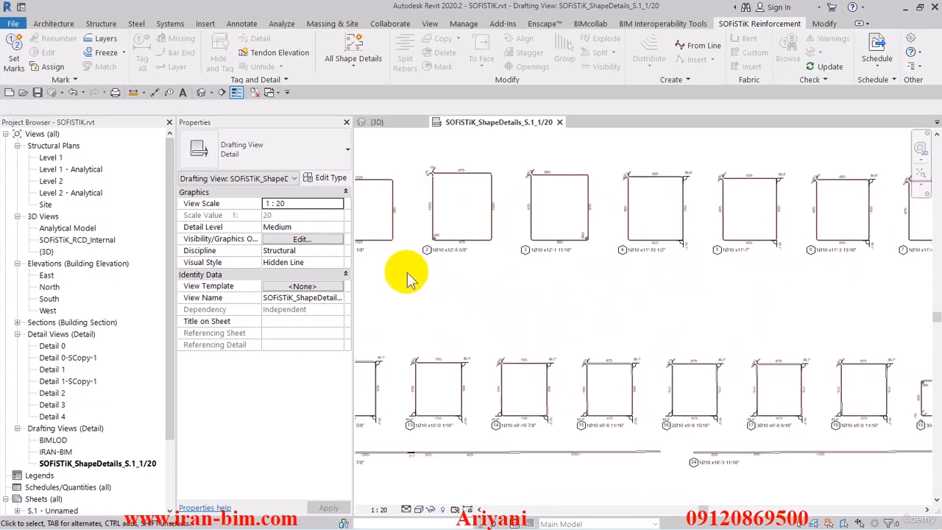
{"action": "scroll", "coordinate": [482, 288], "scroll_direction": "up", "scroll_amount": 2}
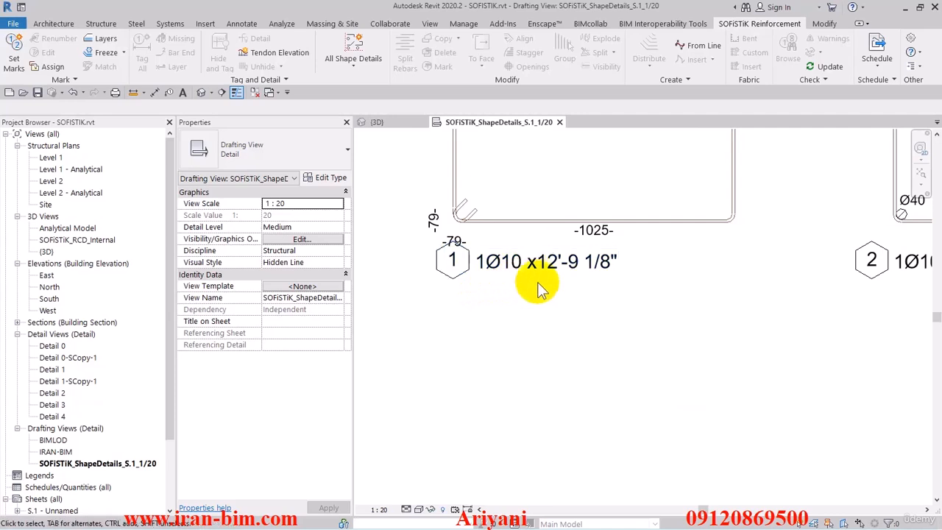
{"action": "scroll", "coordinate": [539, 291], "scroll_direction": "down", "scroll_amount": 2}
{"action": "middle_click_drag", "start_coordinate": [683, 314], "coordinate": [716, 327]}
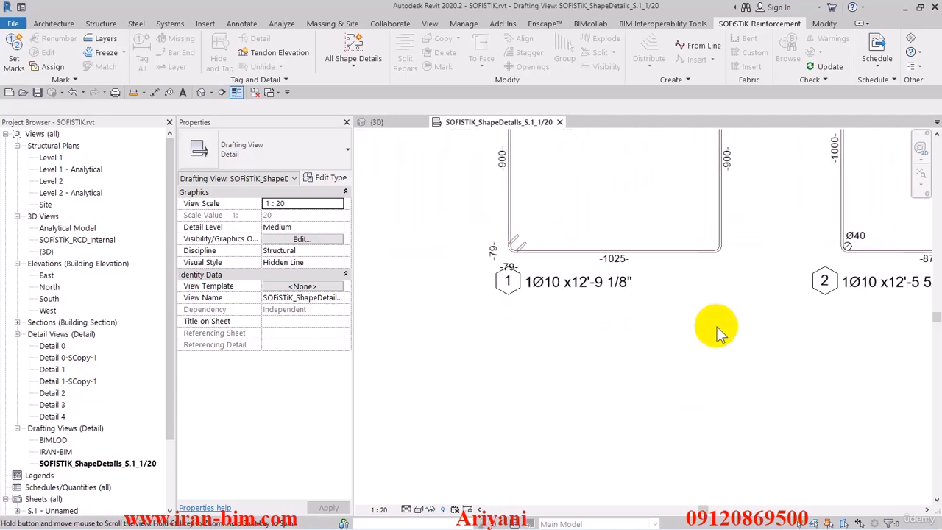
{"action": "scroll", "coordinate": [587, 315], "scroll_direction": "up", "scroll_amount": 2}
{"action": "left_click", "coordinate": [545, 272]}
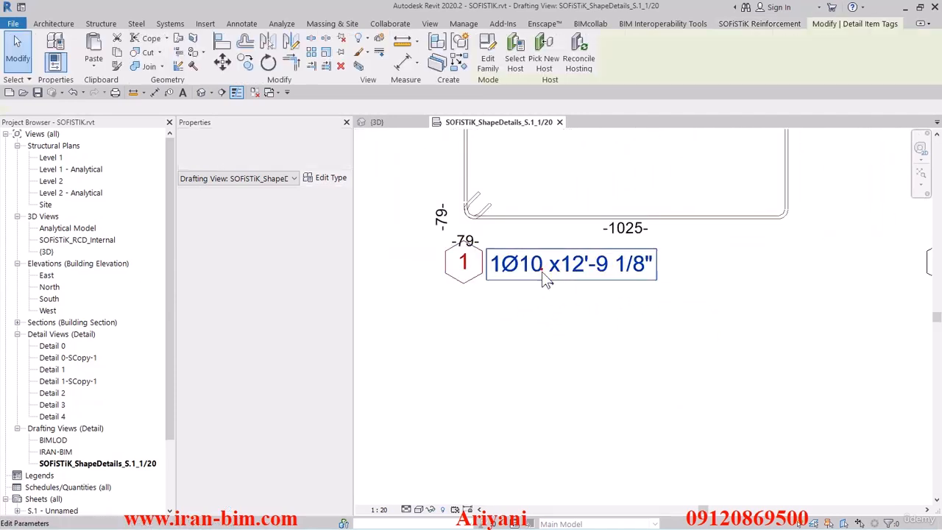
{"action": "double_click", "coordinate": [515, 226]}
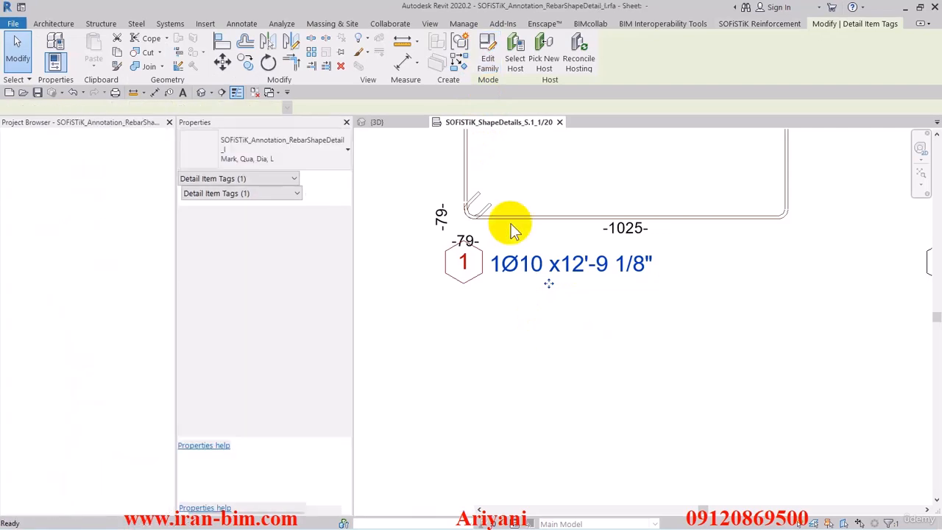
{"action": "middle_click_drag", "start_coordinate": [512, 256], "coordinate": [527, 247]}
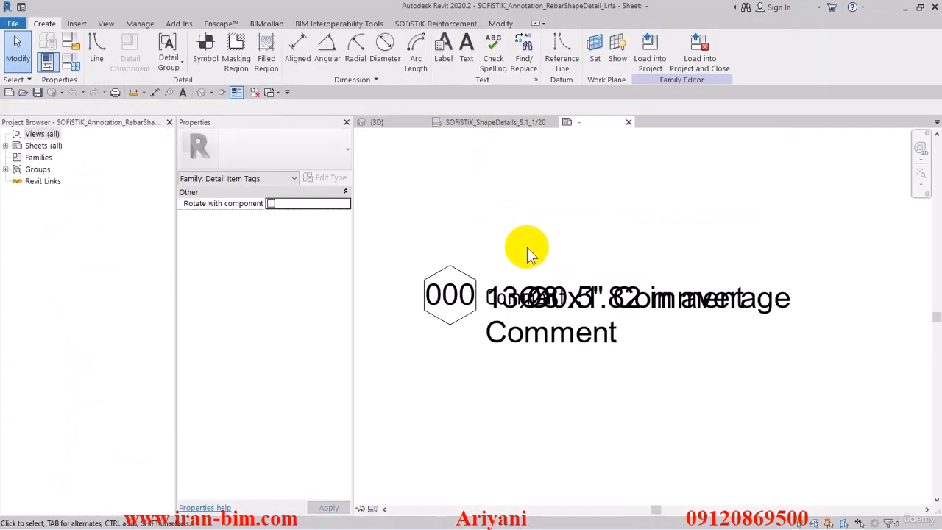
Check the parameters of the 1.8mm ISOCPEUR comment label without changing them, and temporarily hide that label.
{"action": "left_click", "coordinate": [513, 289]}
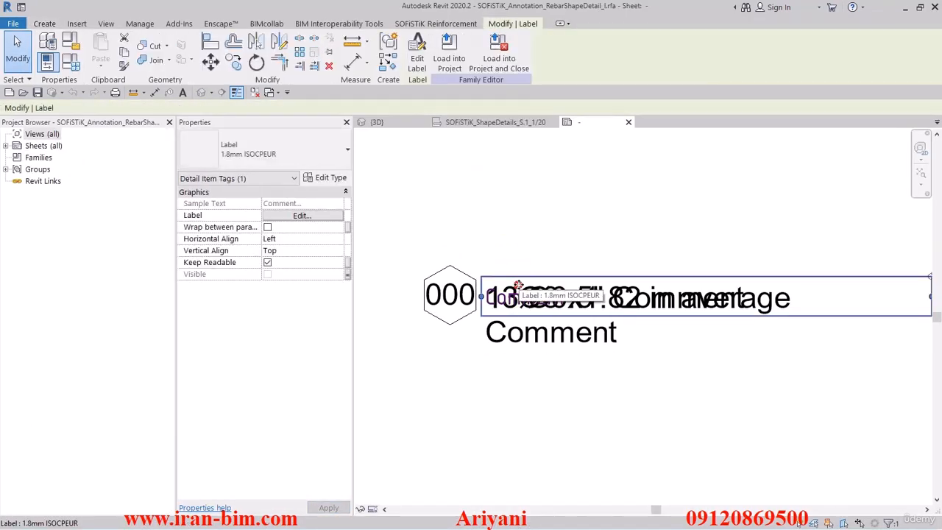
{"action": "left_click", "coordinate": [417, 64]}
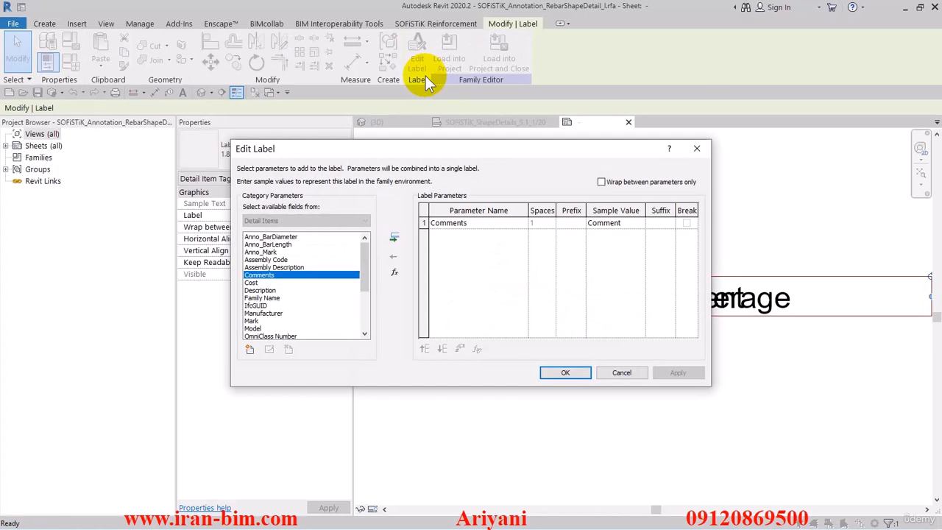
{"action": "left_click", "coordinate": [425, 222]}
{"action": "left_click", "coordinate": [618, 373]}
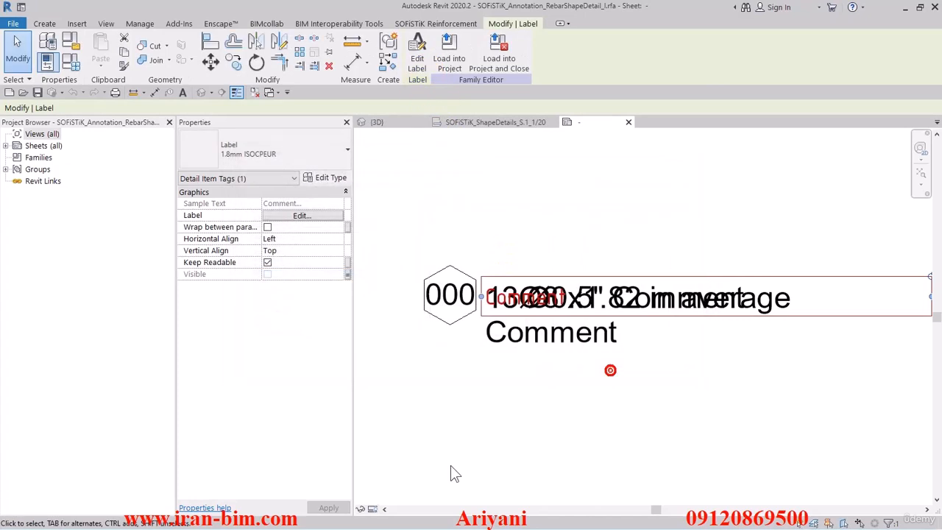
{"action": "left_click", "coordinate": [361, 509]}
{"action": "left_click", "coordinate": [391, 478]}
Set the Anno_BarDiameter units to millimeters in the label with the sample text 13 Ø0.5" Comment, without using project settings.
{"action": "left_click", "coordinate": [596, 280]}
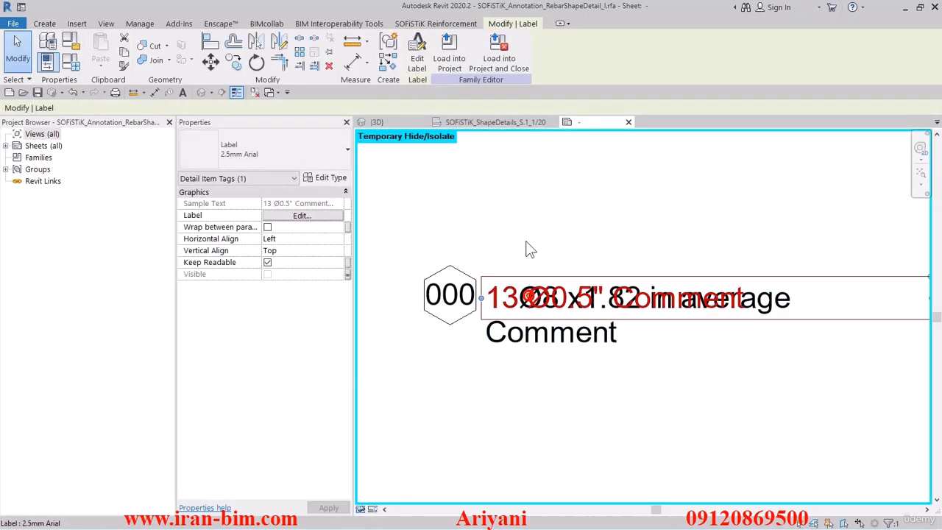
{"action": "left_click", "coordinate": [417, 63]}
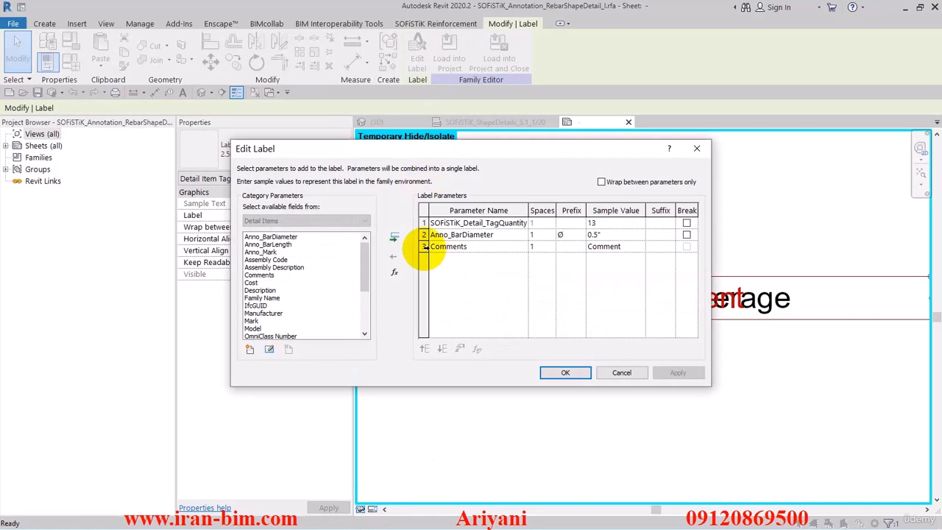
{"action": "left_click", "coordinate": [424, 235]}
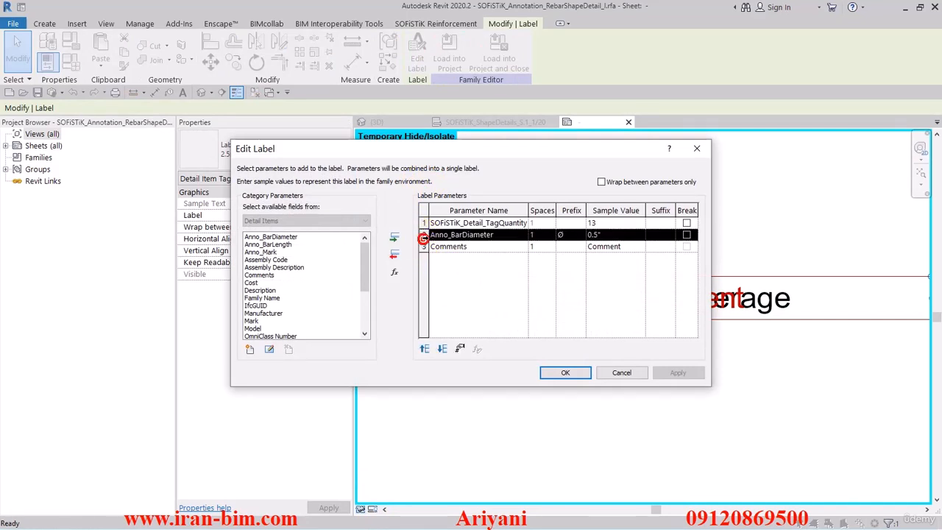
{"action": "left_click", "coordinate": [461, 348]}
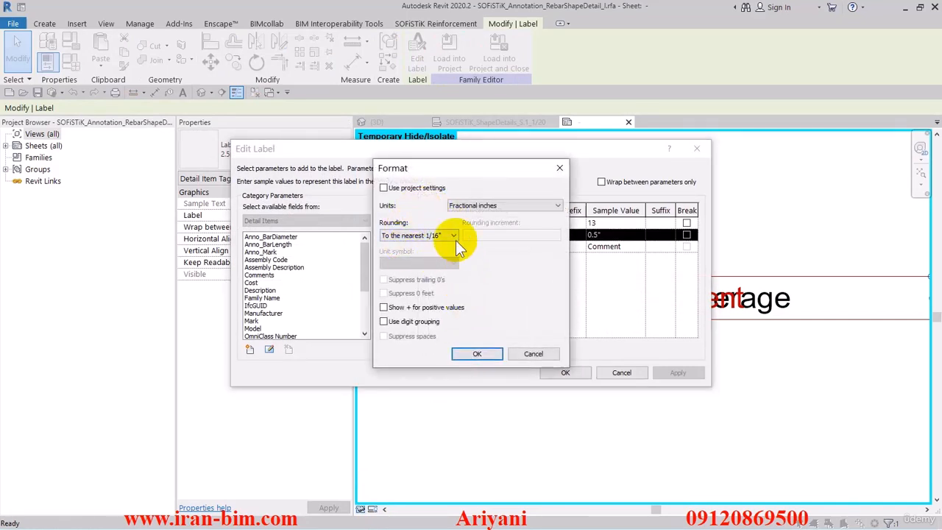
{"action": "left_click", "coordinate": [480, 206]}
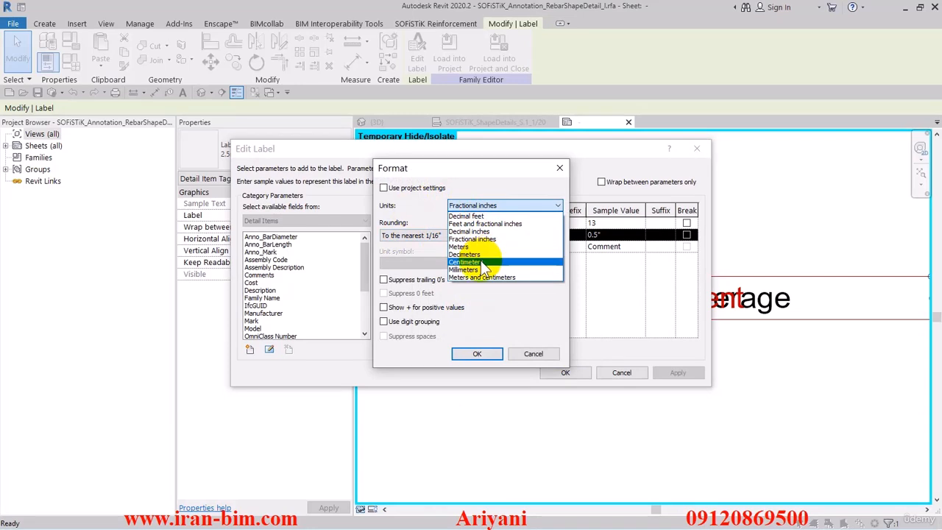
{"action": "left_click", "coordinate": [479, 270]}
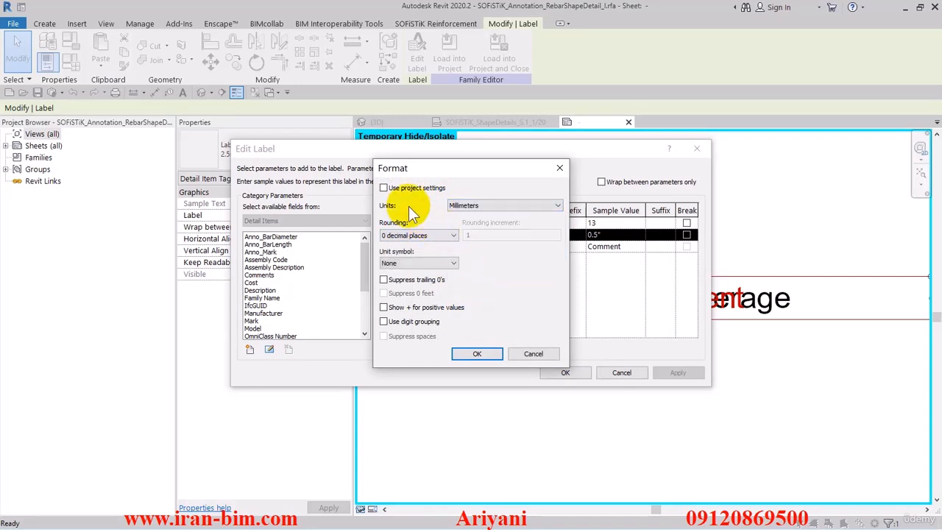
{"action": "left_click", "coordinate": [384, 188]}
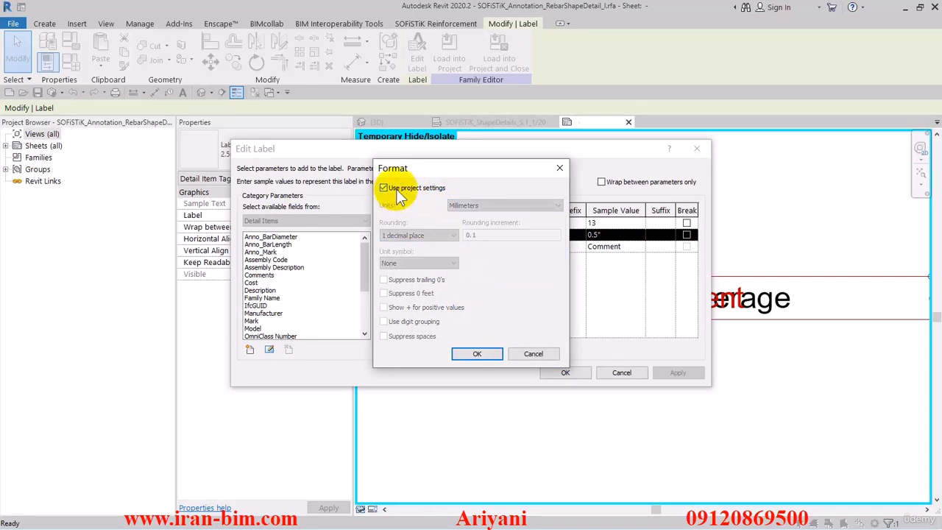
{"action": "left_click", "coordinate": [390, 190]}
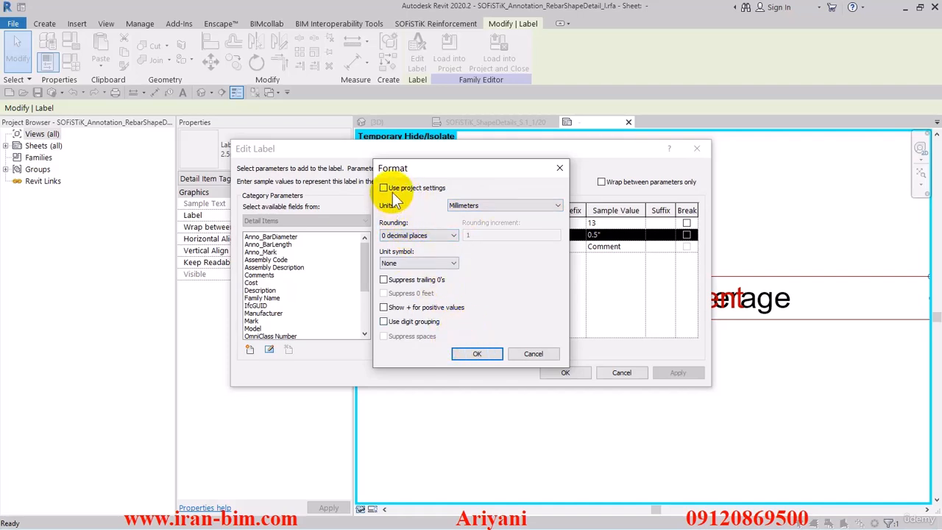
{"action": "left_click", "coordinate": [477, 354]}
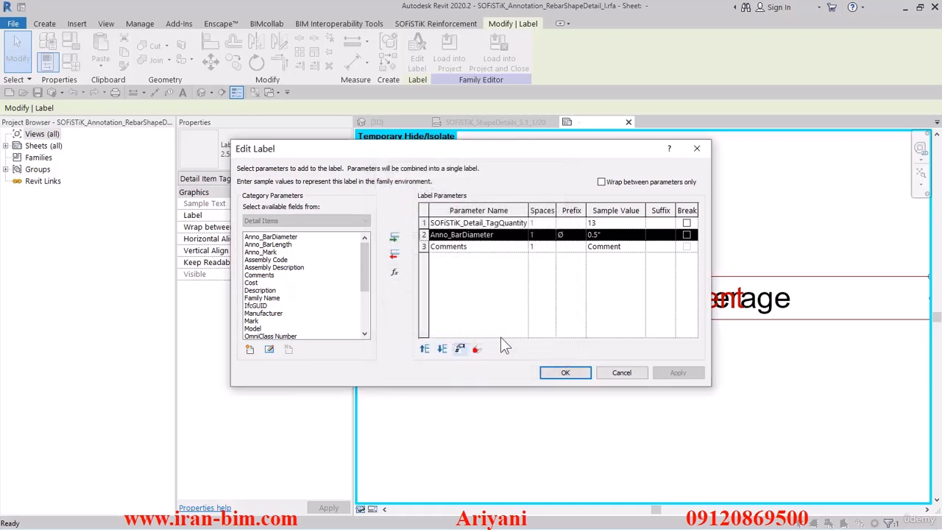
{"action": "left_click", "coordinate": [424, 223]}
{"action": "left_click", "coordinate": [564, 374]}
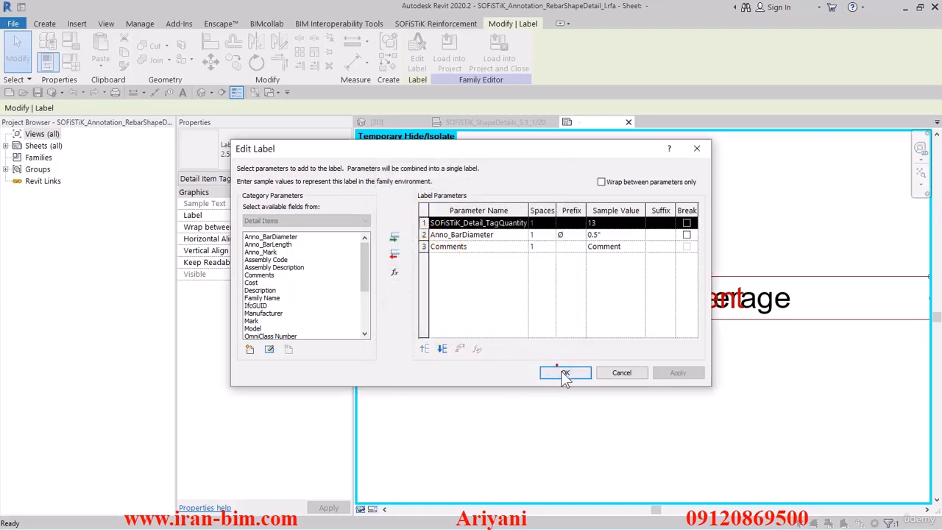
Temporarily hide the edited label and set the Anno_BarLength units to millimeters in the remaining 2.5mm Arial label.
{"action": "left_click", "coordinate": [361, 510]}
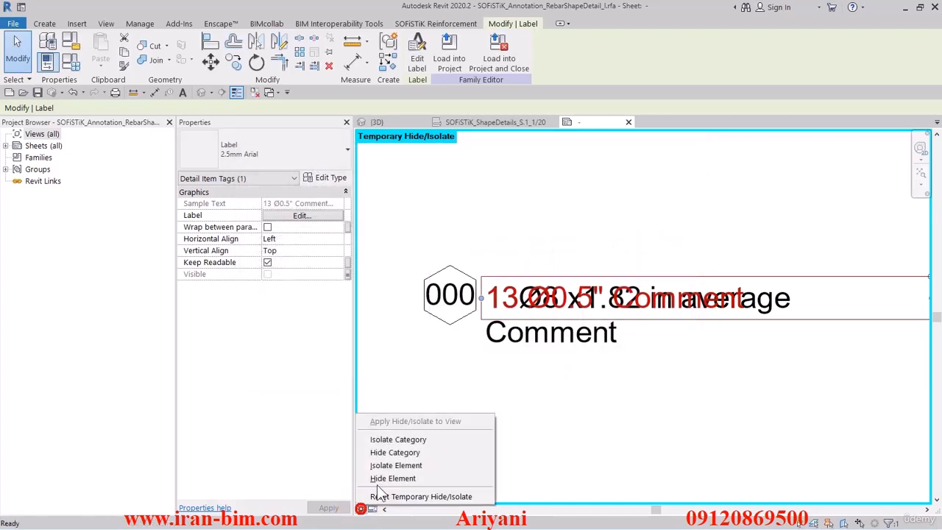
{"action": "left_click", "coordinate": [384, 478]}
{"action": "left_click", "coordinate": [527, 304]}
{"action": "left_click", "coordinate": [417, 53]}
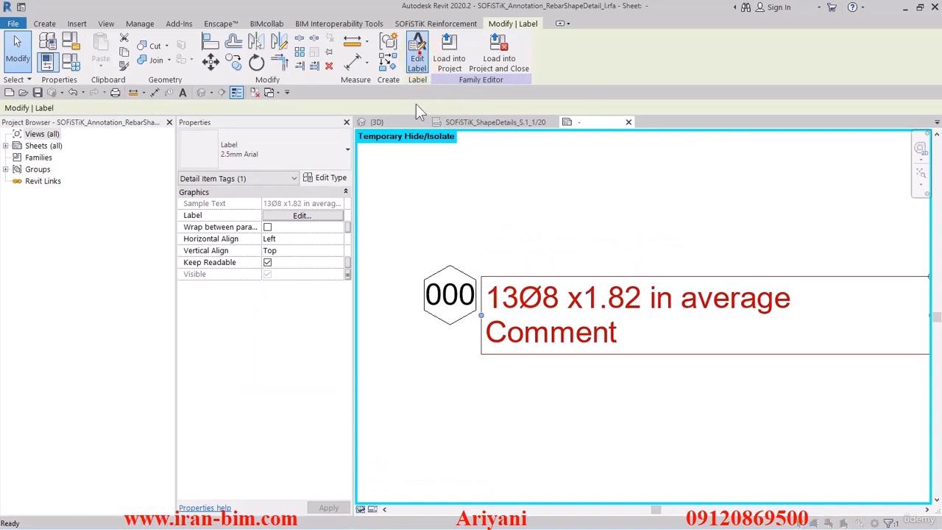
{"action": "left_click", "coordinate": [424, 258]}
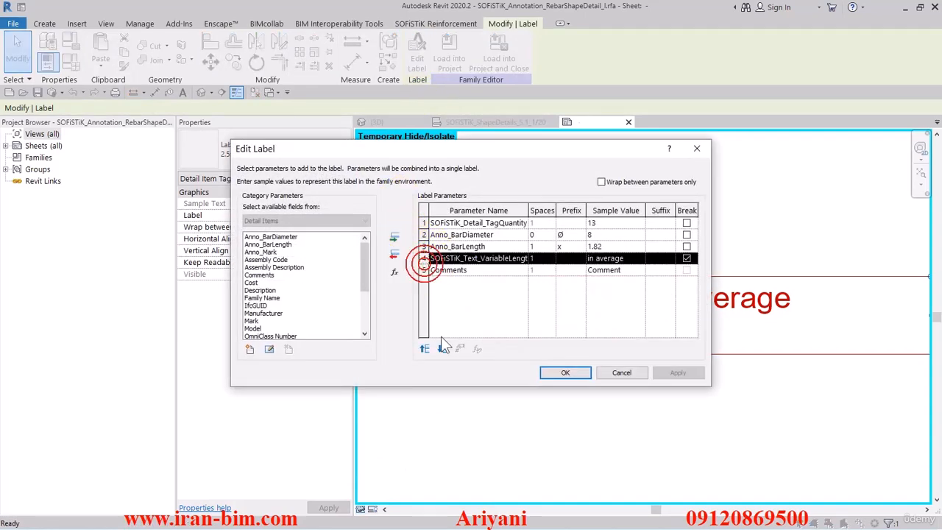
{"action": "left_click", "coordinate": [425, 247]}
{"action": "left_click", "coordinate": [459, 350]}
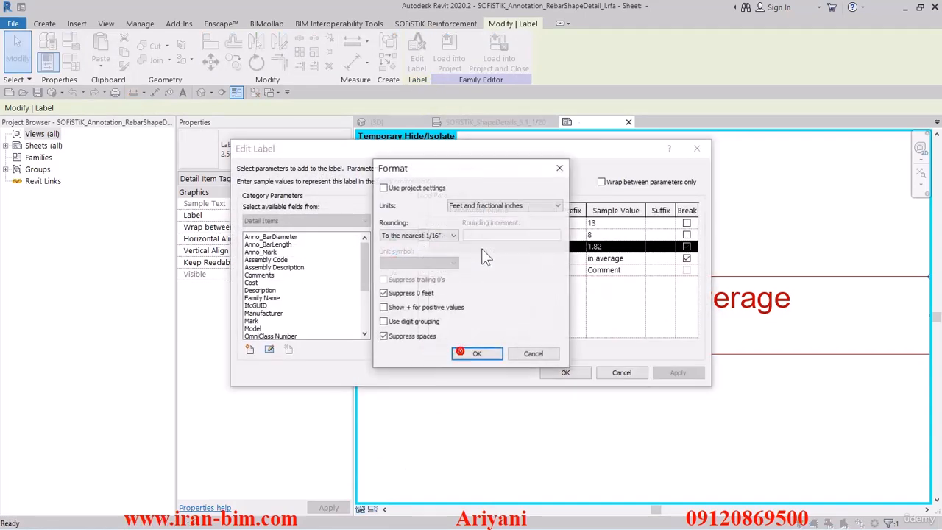
{"action": "left_click", "coordinate": [482, 206]}
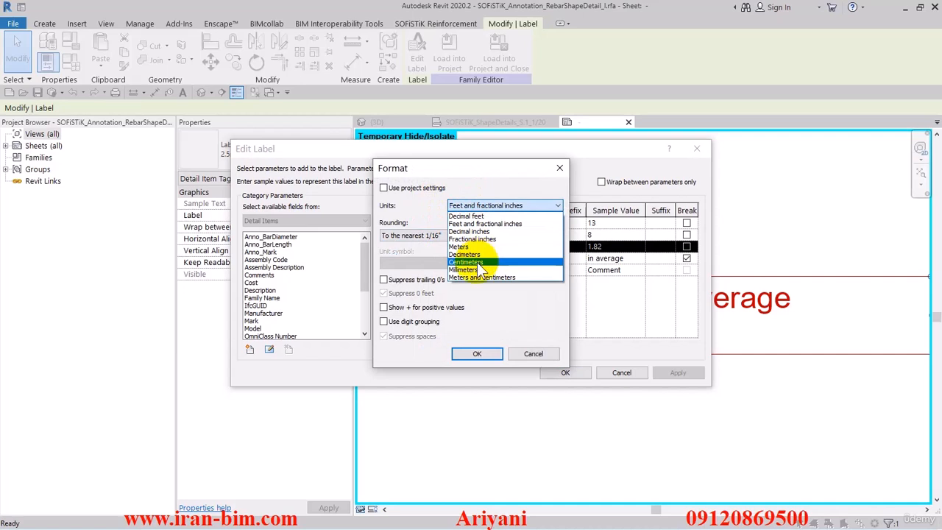
{"action": "left_click", "coordinate": [465, 269]}
{"action": "left_click", "coordinate": [477, 354]}
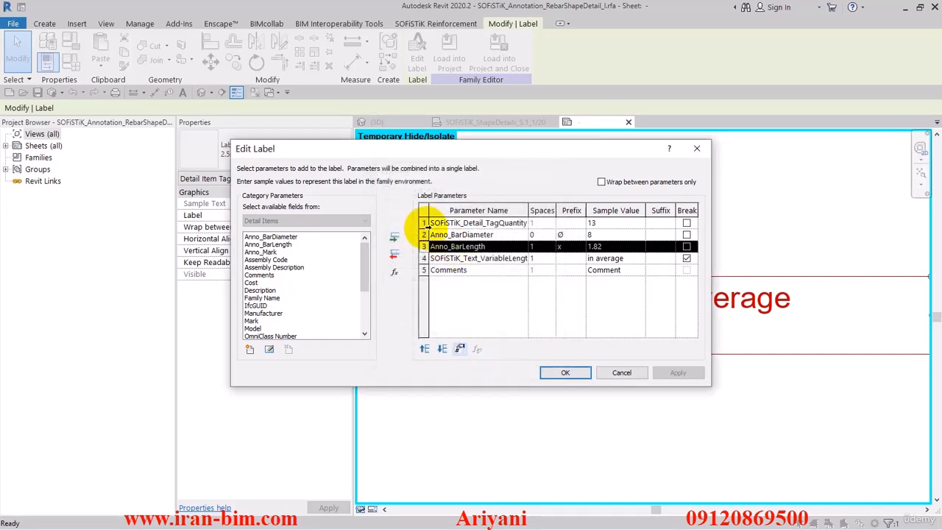
Check the Anno_BarDiameter units format in the same label and accept the label edits.
{"action": "left_click", "coordinate": [424, 234]}
{"action": "left_click", "coordinate": [458, 349]}
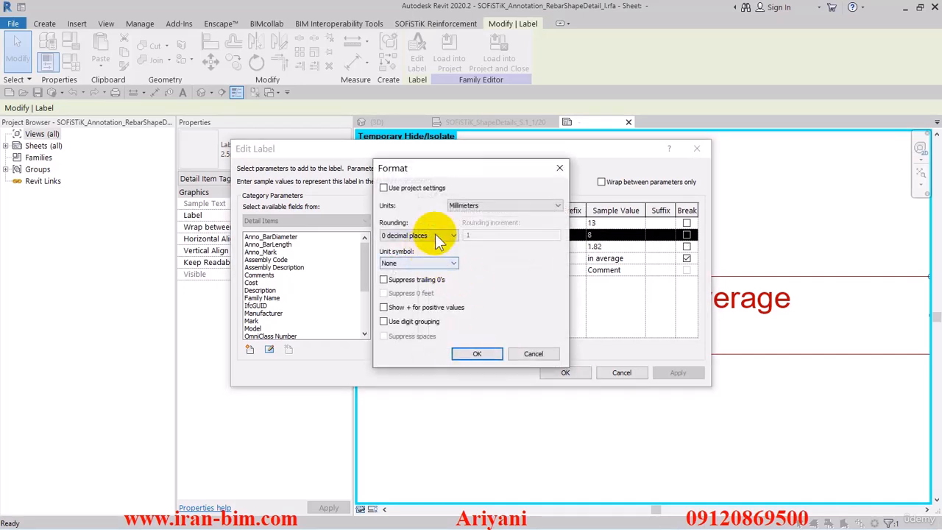
{"action": "left_click", "coordinate": [477, 353]}
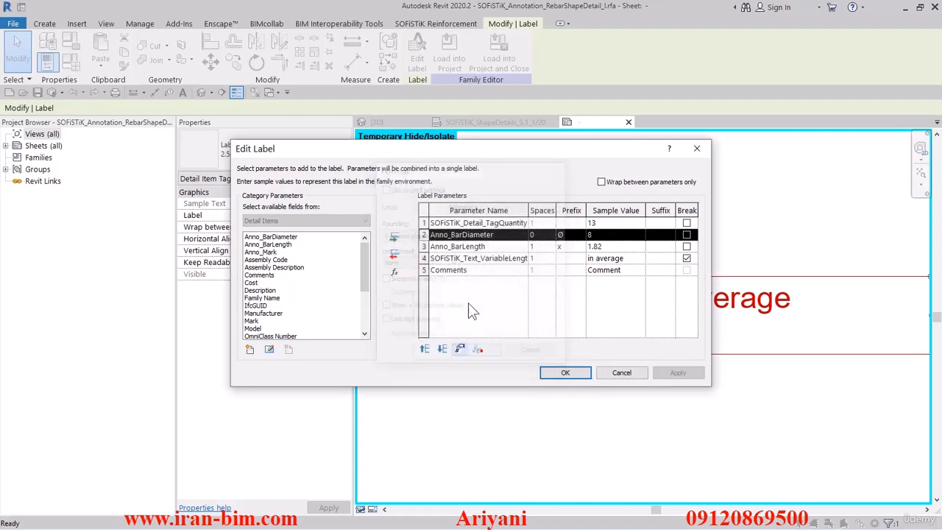
{"action": "left_click", "coordinate": [425, 222]}
{"action": "left_click", "coordinate": [544, 375]}
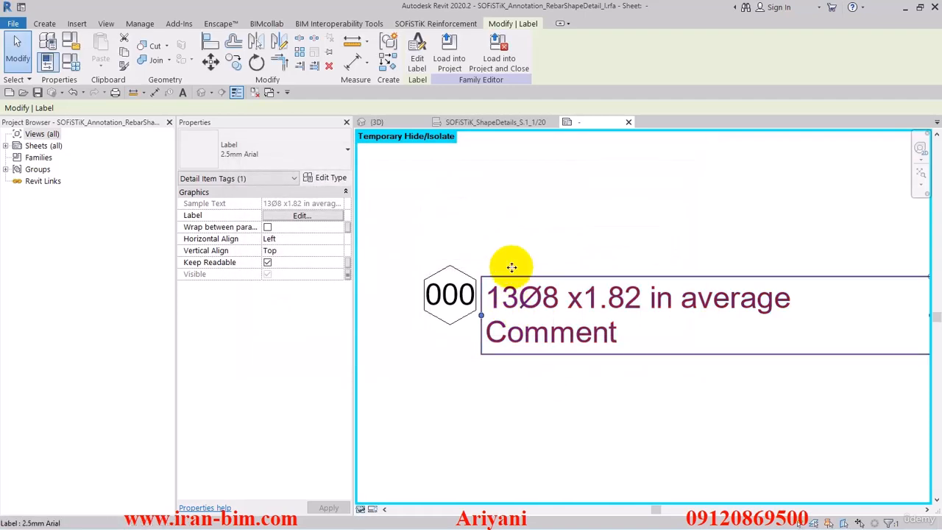
Load the edited tag family into the project, overwriting the existing version, and check the length tags of the shape details.
{"action": "left_click", "coordinate": [448, 59]}
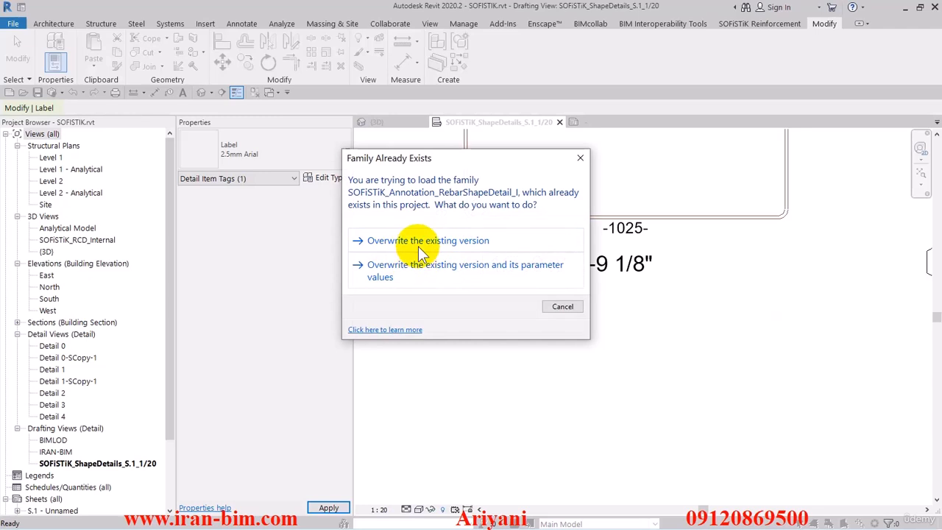
{"action": "left_click", "coordinate": [421, 241]}
{"action": "left_click", "coordinate": [479, 307]}
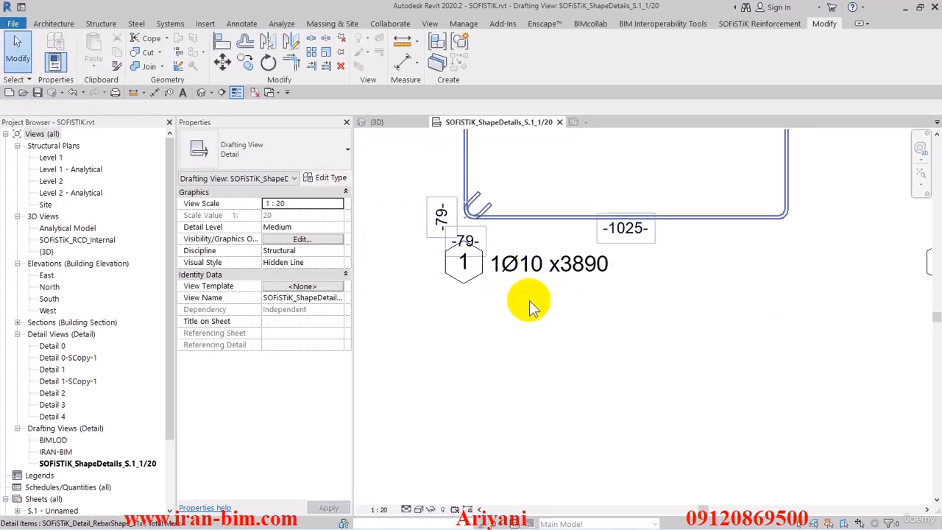
{"action": "scroll", "coordinate": [545, 280], "scroll_direction": "down", "scroll_amount": 5}
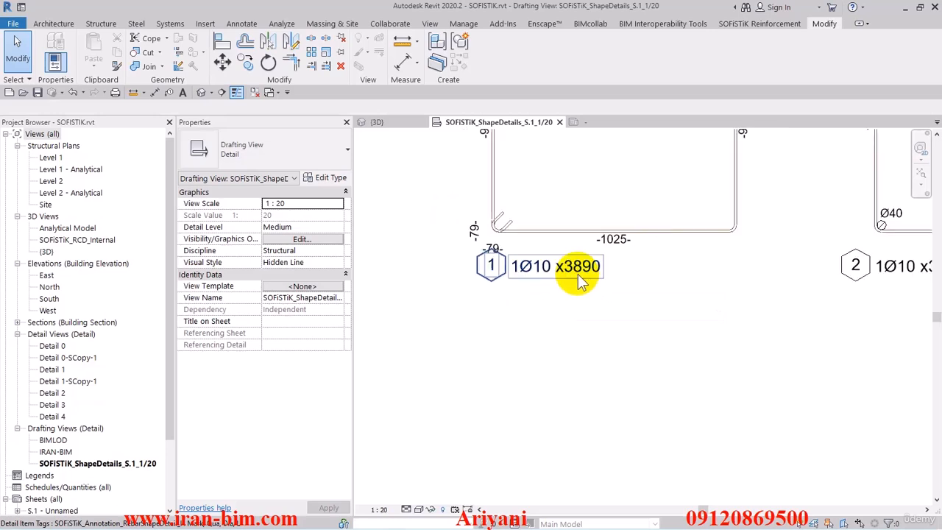
{"action": "scroll", "coordinate": [534, 277], "scroll_direction": "up", "scroll_amount": 3}
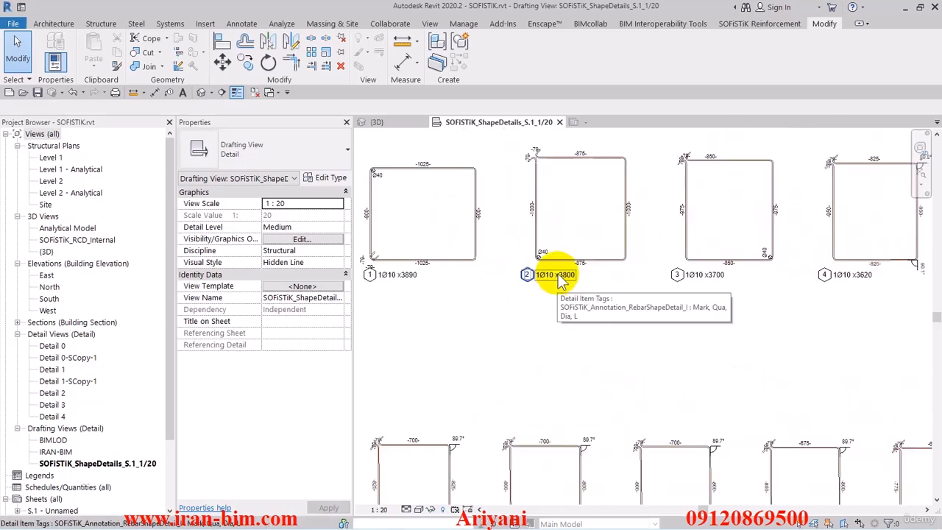
Close the rebar shape detail tag family without saving its changes.
{"action": "left_click", "coordinate": [383, 123]}
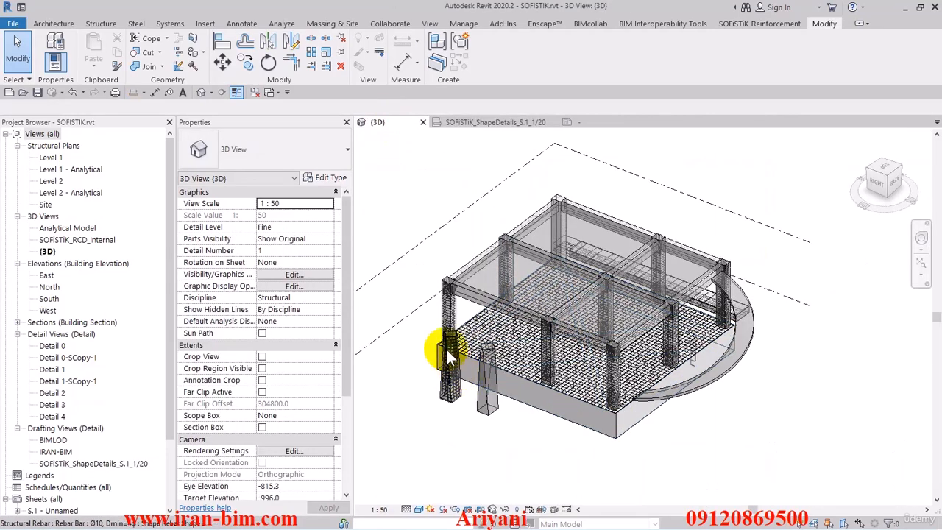
{"action": "left_click", "coordinate": [487, 122]}
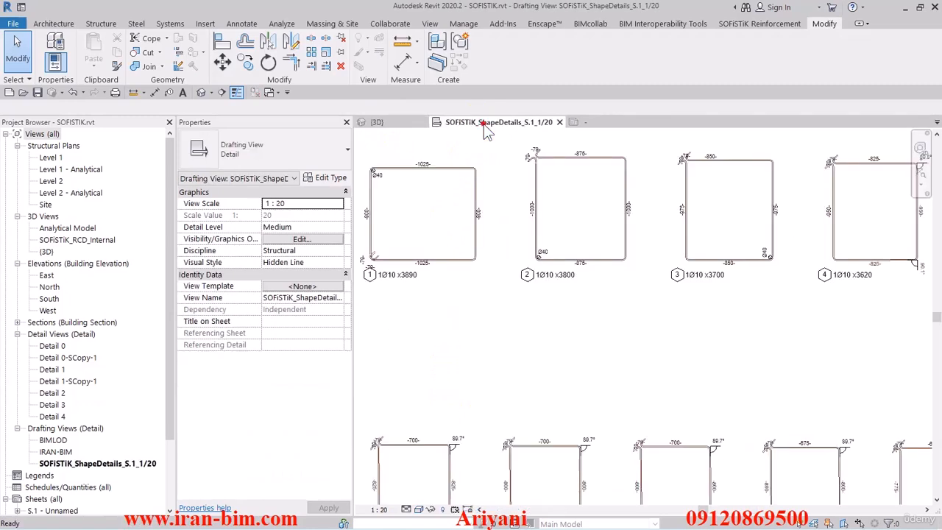
{"action": "left_click", "coordinate": [634, 122]}
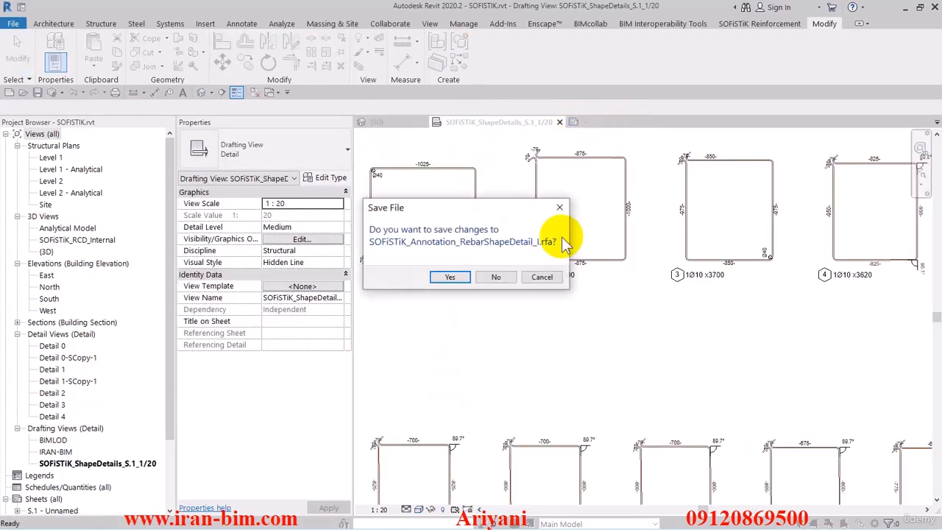
{"action": "left_click", "coordinate": [500, 275]}
Examine the quantity, diameter and length tags of the bent bars with marks 18 to 20 in the shape details view.
{"action": "scroll", "coordinate": [778, 259], "scroll_direction": "down", "scroll_amount": 3}
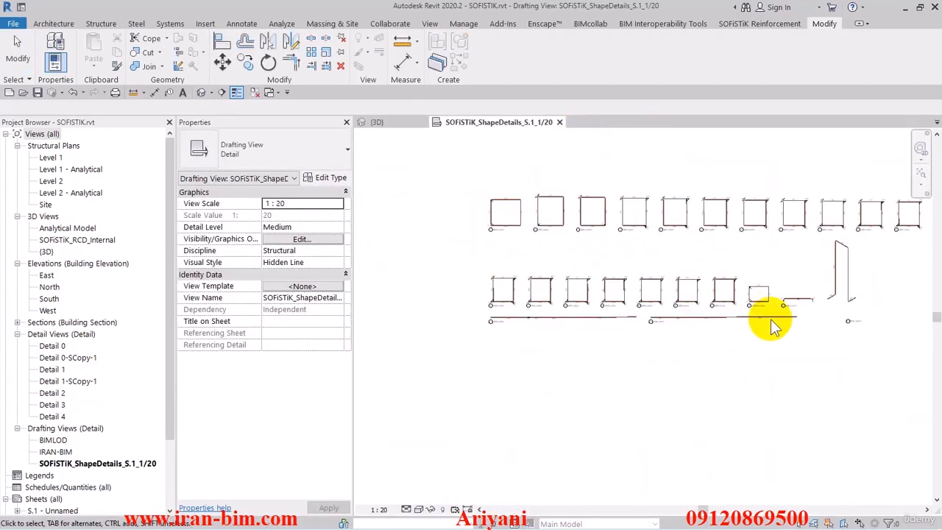
{"action": "scroll", "coordinate": [739, 309], "scroll_direction": "up", "scroll_amount": 3}
{"action": "scroll", "coordinate": [738, 309], "scroll_direction": "up", "scroll_amount": 4}
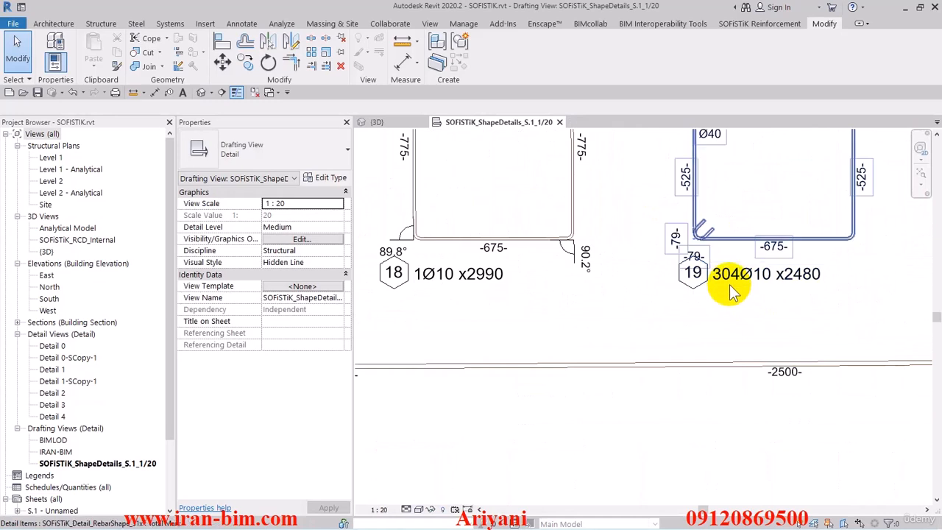
{"action": "middle_click_drag", "start_coordinate": [735, 286], "coordinate": [668, 325]}
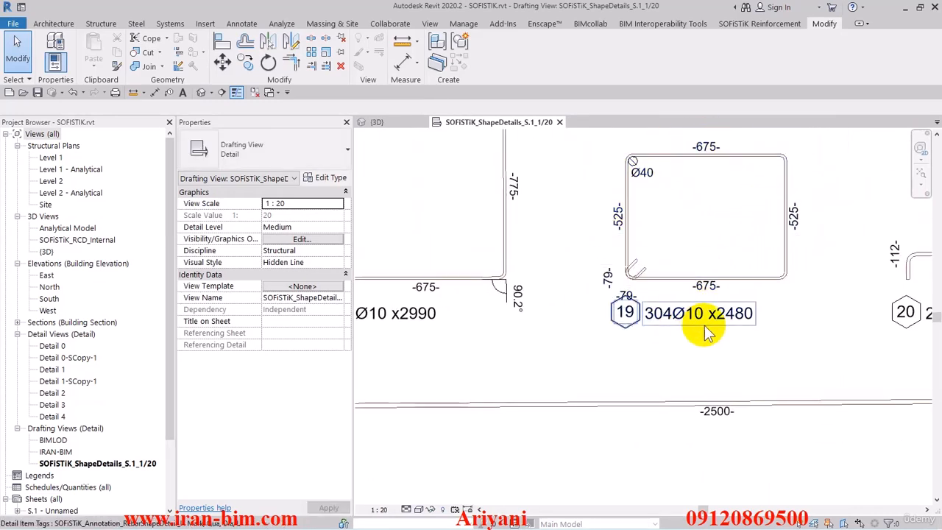
{"action": "scroll", "coordinate": [725, 323], "scroll_direction": "down", "scroll_amount": 1}
{"action": "middle_click_drag", "start_coordinate": [765, 326], "coordinate": [591, 330]}
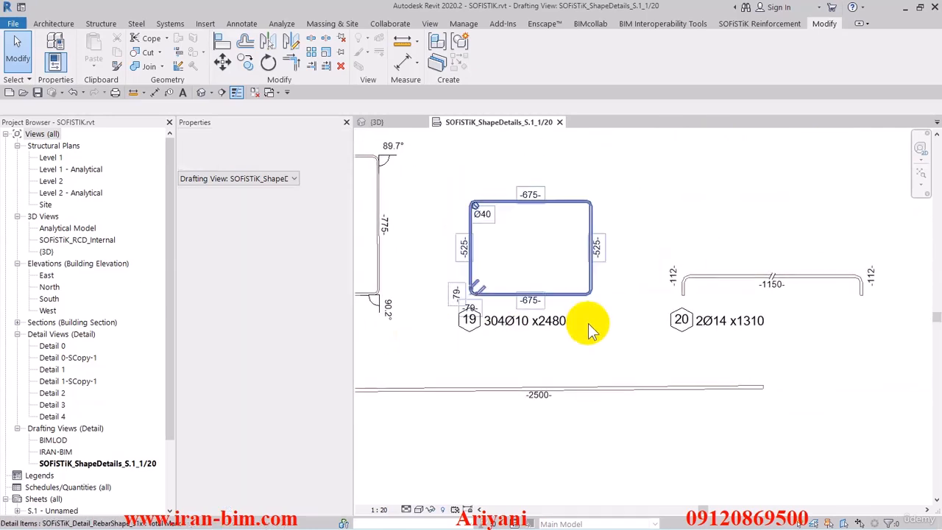
{"action": "scroll", "coordinate": [624, 330], "scroll_direction": "up", "scroll_amount": 3}
{"action": "middle_click_drag", "start_coordinate": [724, 341], "coordinate": [739, 297]}
{"action": "left_click", "coordinate": [579, 320]}
Examine the tags and segment dimensions of the long bars with marks 23 and 24 and the bent bars with marks 20 and 21.
{"action": "scroll", "coordinate": [615, 220], "scroll_direction": "down", "scroll_amount": 6}
{"action": "scroll", "coordinate": [491, 300], "scroll_direction": "up", "scroll_amount": 5}
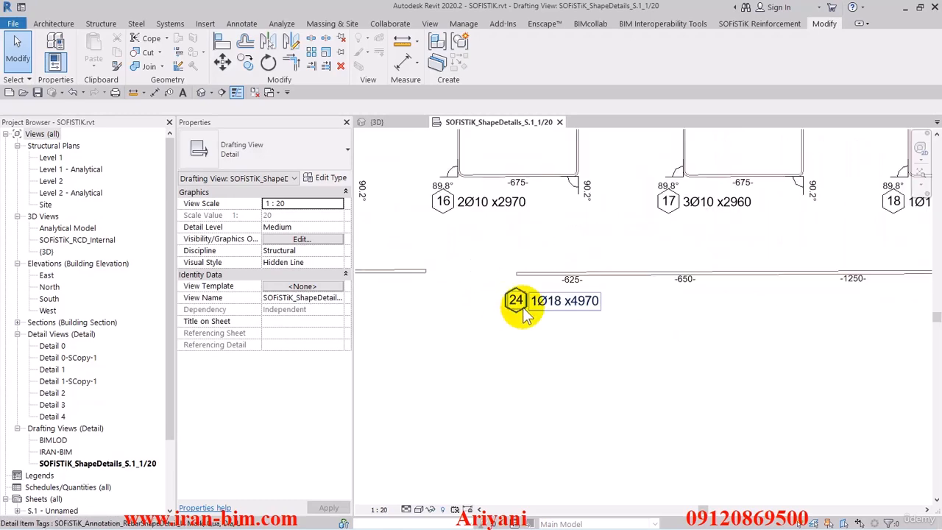
{"action": "scroll", "coordinate": [557, 302], "scroll_direction": "down", "scroll_amount": 3}
{"action": "scroll", "coordinate": [427, 324], "scroll_direction": "down", "scroll_amount": 1}
{"action": "middle_click_drag", "start_coordinate": [428, 328], "coordinate": [737, 337]}
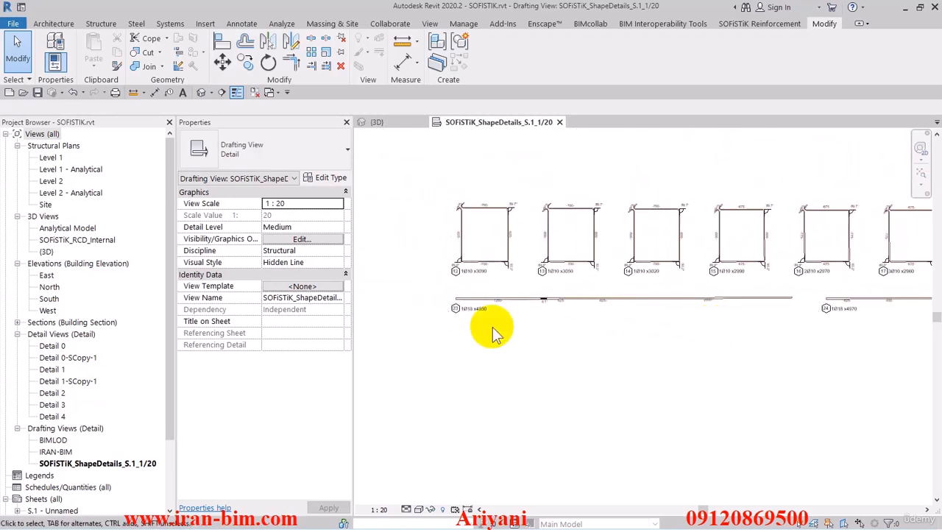
{"action": "scroll", "coordinate": [487, 325], "scroll_direction": "up", "scroll_amount": 3}
{"action": "scroll", "coordinate": [451, 302], "scroll_direction": "down", "scroll_amount": 6}
{"action": "middle_click_drag", "start_coordinate": [544, 319], "coordinate": [470, 358]}
{"action": "scroll", "coordinate": [675, 335], "scroll_direction": "up", "scroll_amount": 4}
{"action": "middle_click_drag", "start_coordinate": [721, 211], "coordinate": [733, 373]}
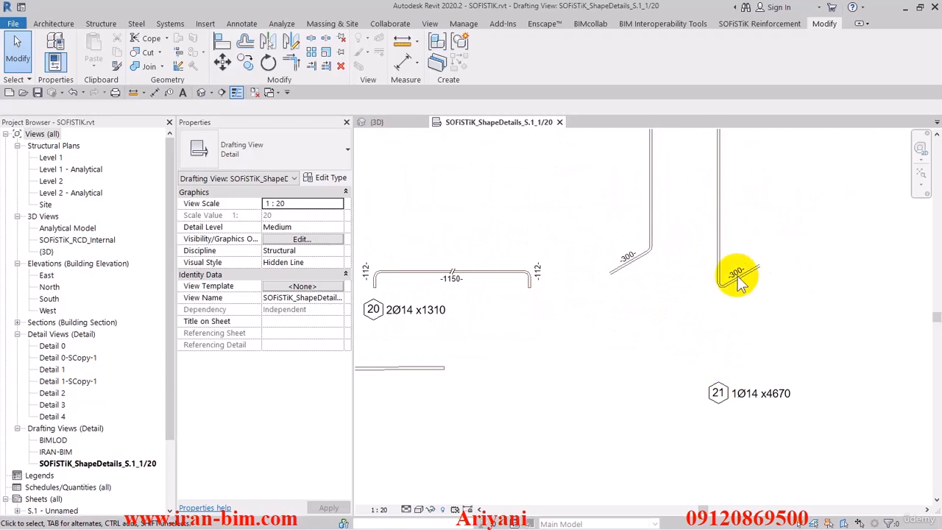
Switch to the {3D} view and open the Reinforcement Browser with the SOFiSTiK reinforcement List command.
{"action": "left_click", "coordinate": [374, 123]}
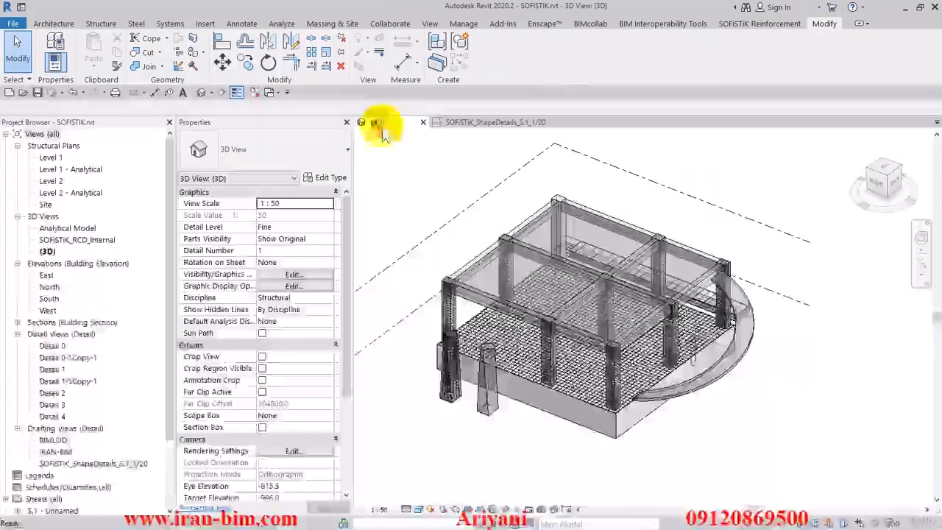
{"action": "left_click", "coordinate": [754, 25]}
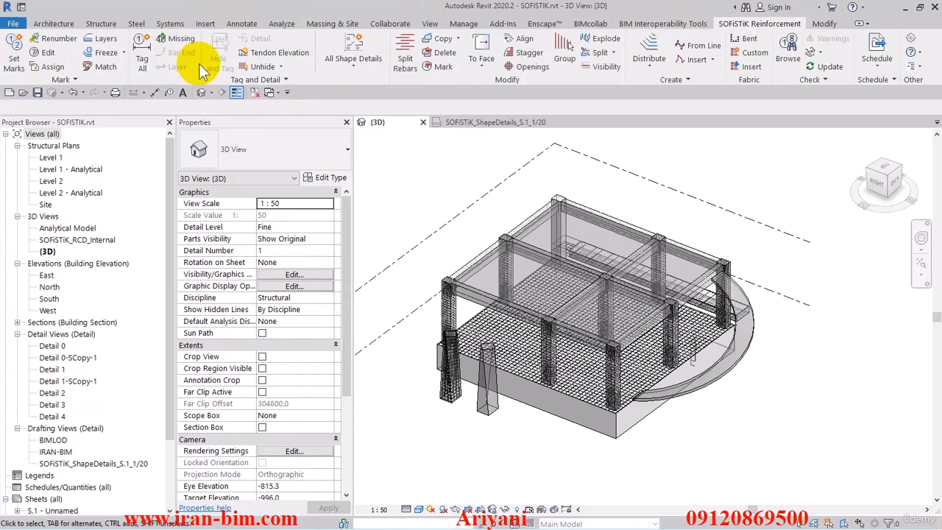
{"action": "left_click", "coordinate": [371, 68]}
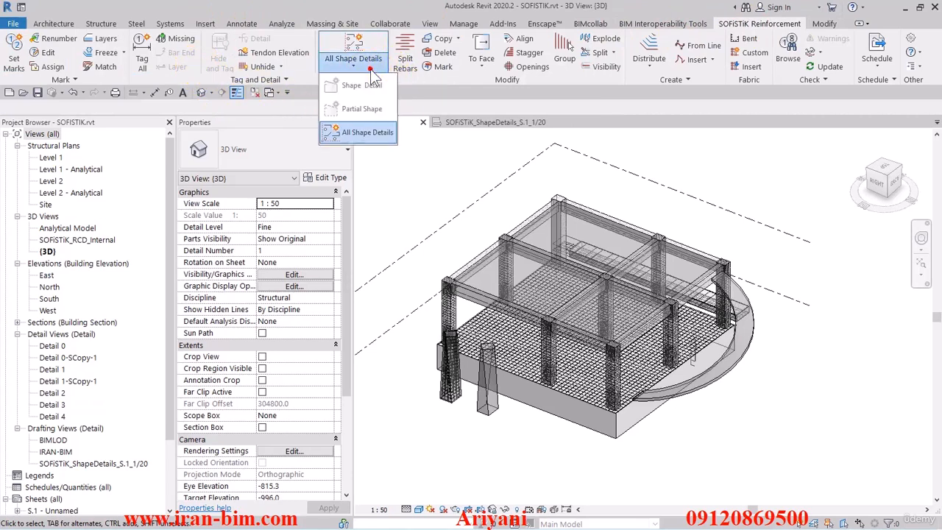
{"action": "left_click", "coordinate": [800, 98]}
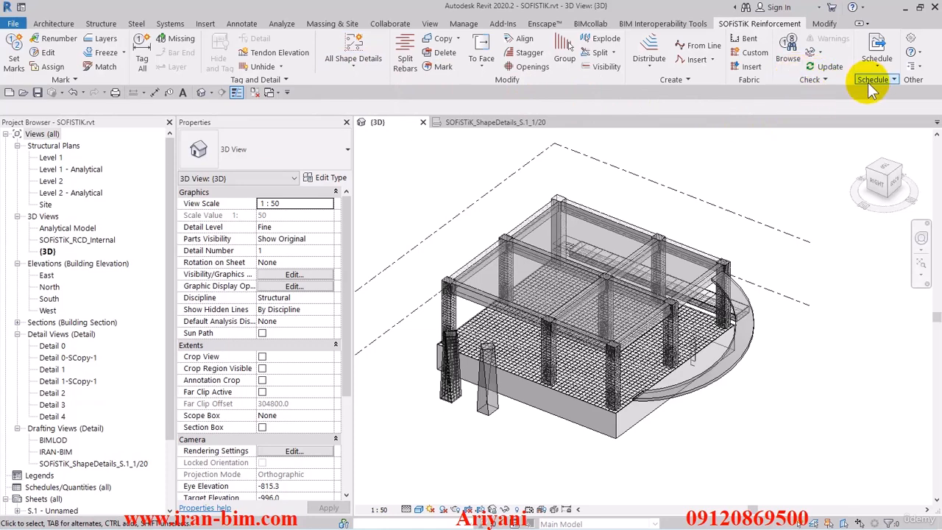
{"action": "left_click", "coordinate": [827, 79]}
{"action": "left_click", "coordinate": [805, 98]}
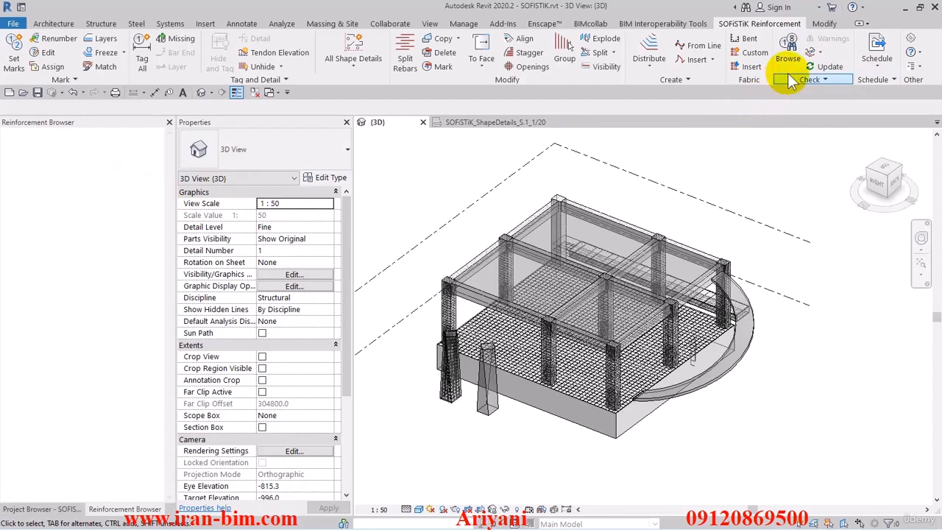
Browse the rebars assigned to S.1 - Unnamed mark by mark in the 3D model, down to mark 20.
{"action": "left_click", "coordinate": [789, 62]}
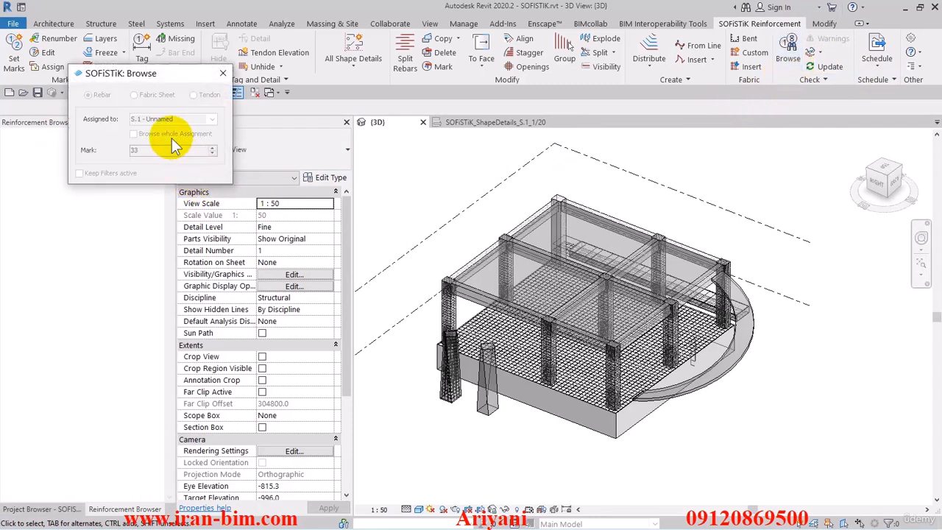
{"action": "left_click_drag", "start_coordinate": [160, 81], "coordinate": [360, 109]}
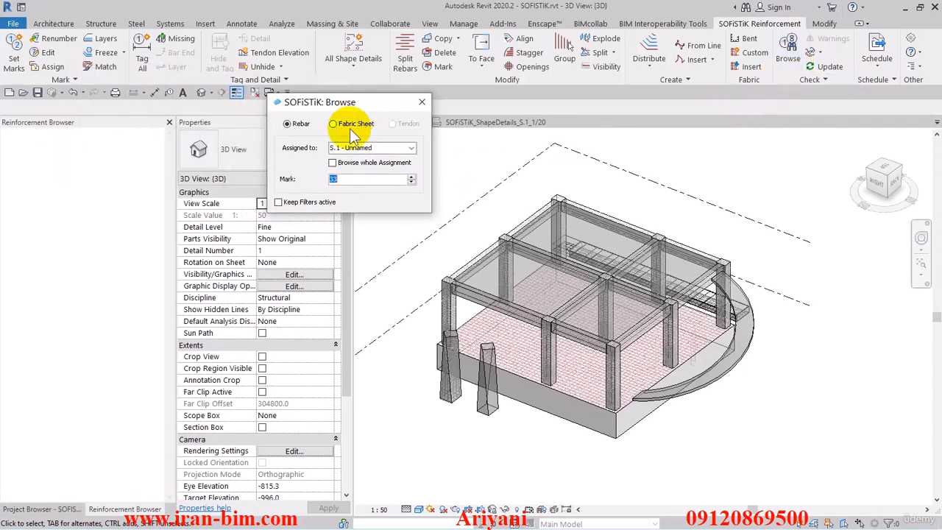
{"action": "left_click", "coordinate": [412, 178]}
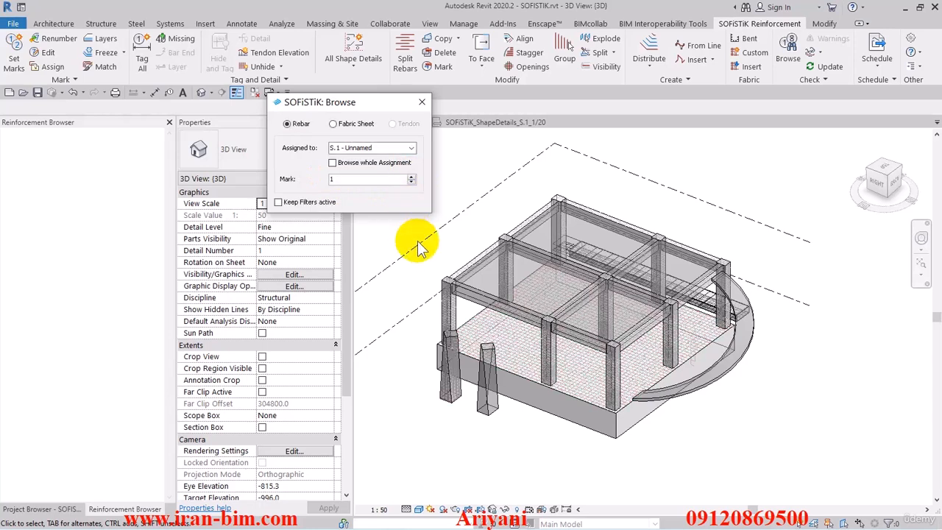
{"action": "left_click", "coordinate": [411, 182]}
{"action": "left_click", "coordinate": [411, 182]}
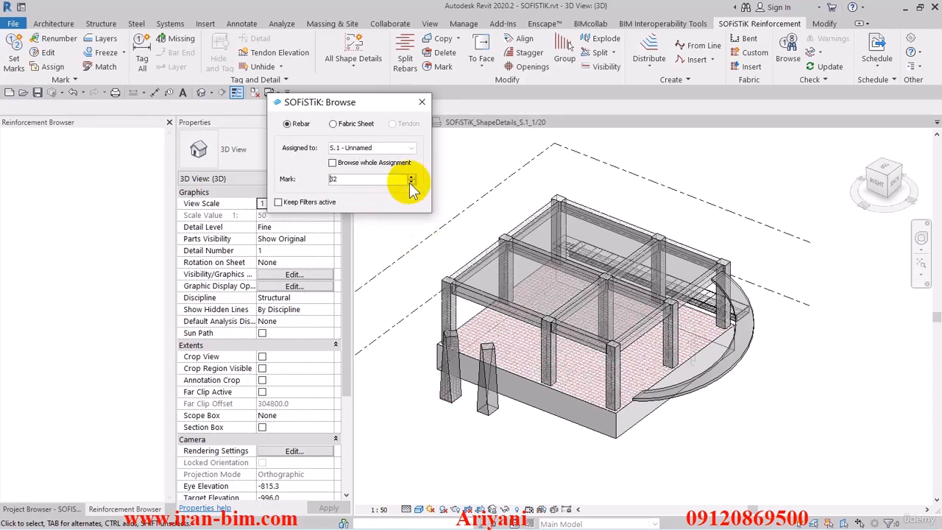
{"action": "left_click", "coordinate": [410, 182]}
{"action": "left_click", "coordinate": [410, 182]}
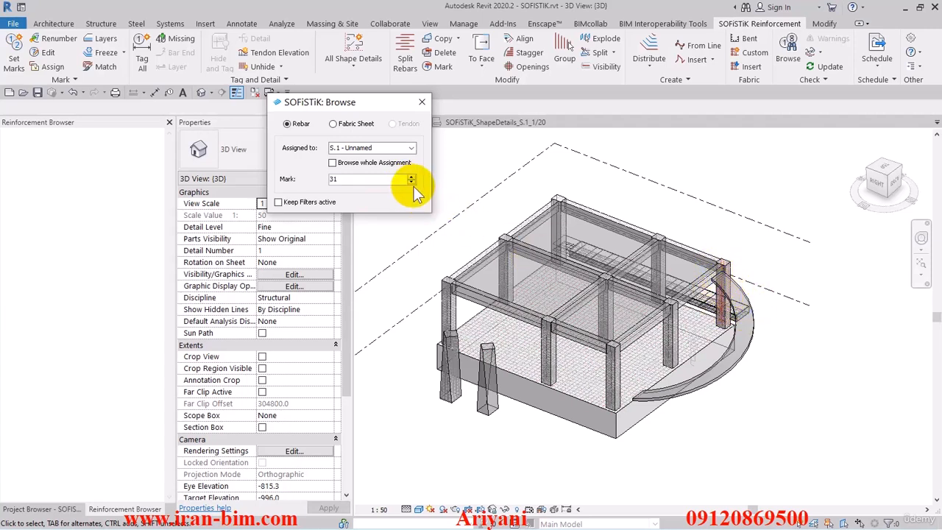
{"action": "left_click", "coordinate": [413, 183]}
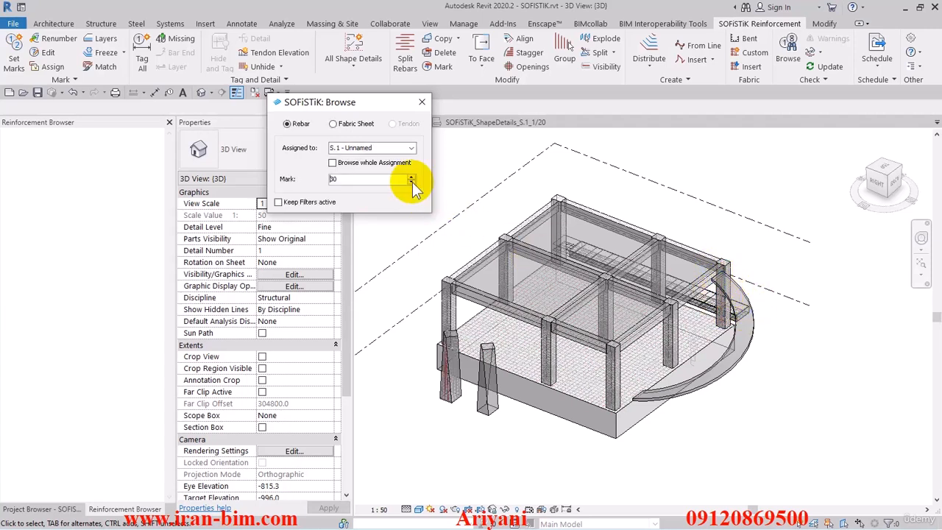
{"action": "left_click", "coordinate": [411, 183]}
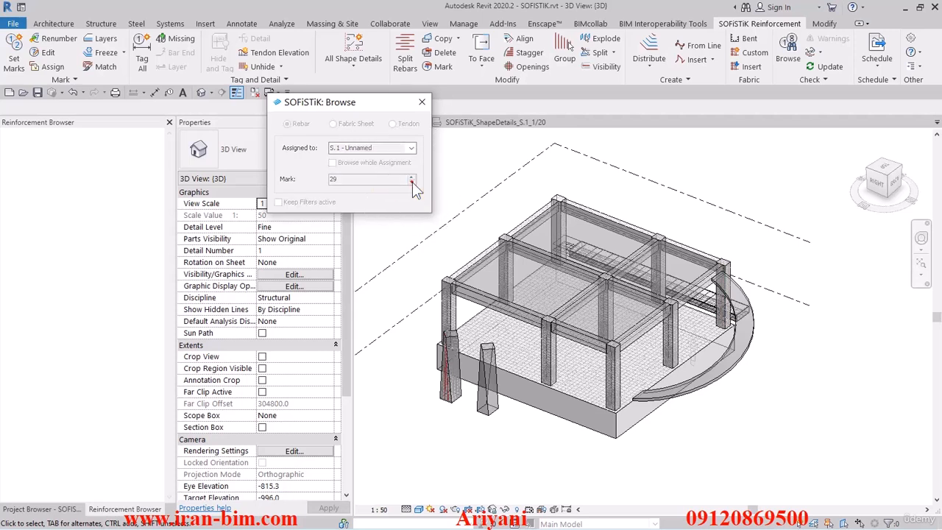
{"action": "left_click", "coordinate": [411, 182]}
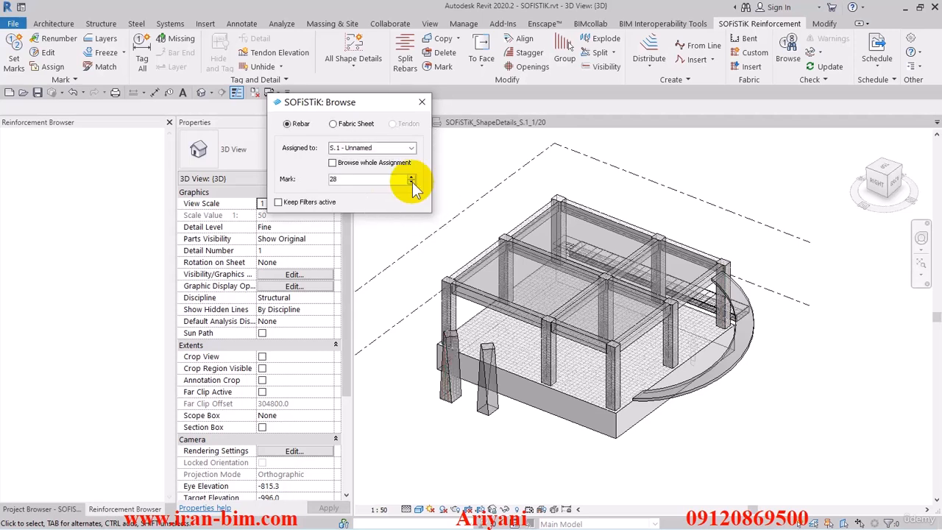
{"action": "left_click", "coordinate": [412, 183]}
{"action": "left_click", "coordinate": [412, 183]}
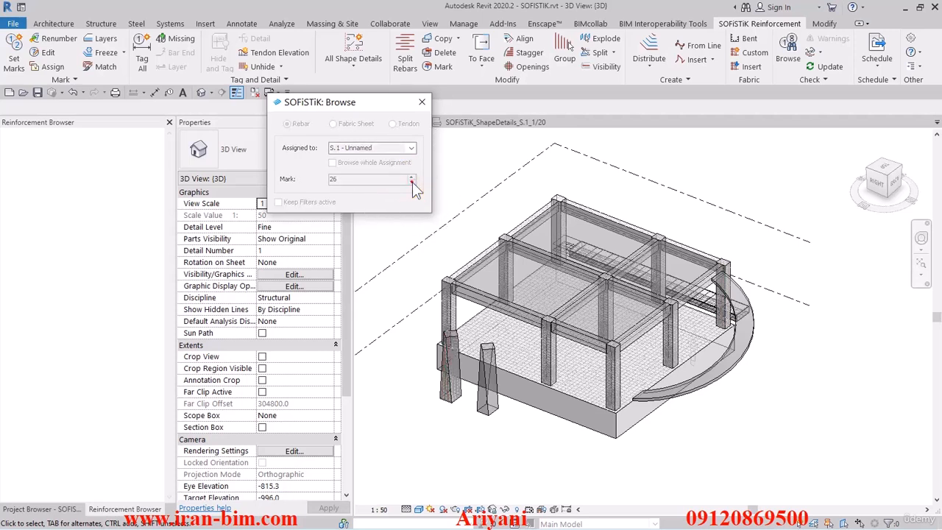
{"action": "left_click", "coordinate": [411, 182]}
{"action": "left_click", "coordinate": [411, 183]}
{"action": "left_click", "coordinate": [412, 182]}
{"action": "left_click", "coordinate": [411, 183]}
{"action": "left_click", "coordinate": [411, 183]}
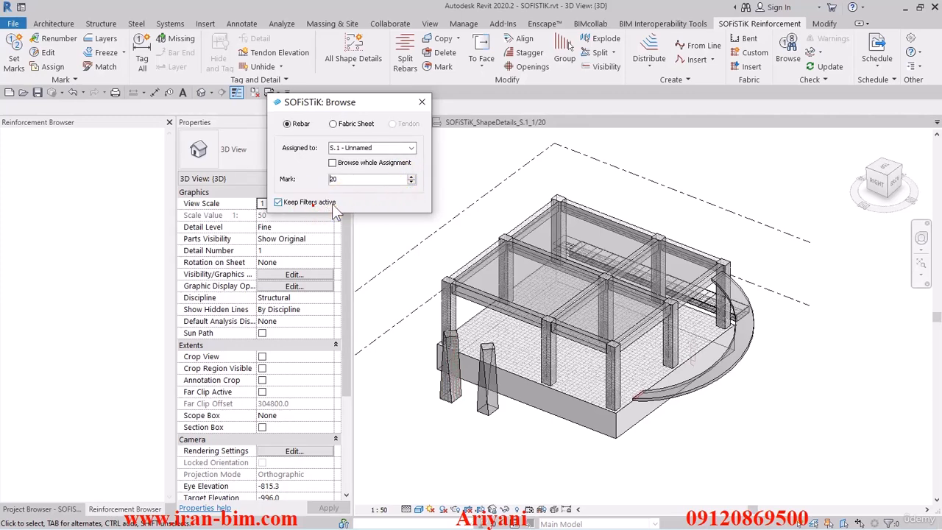
Continue browsing the rebars down to mark 15 with Keep Filters active, and close the Browse tool.
{"action": "left_click", "coordinate": [411, 183]}
{"action": "left_click", "coordinate": [410, 183]}
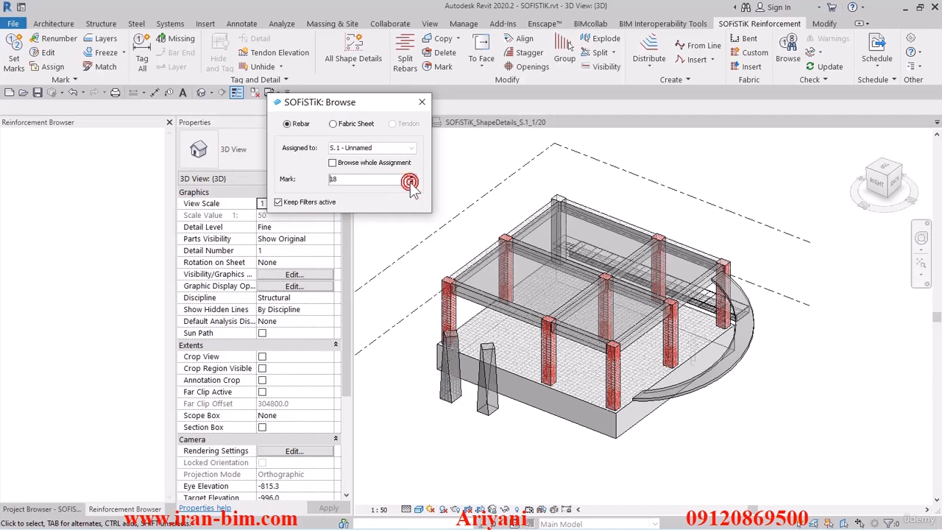
{"action": "left_click", "coordinate": [411, 184]}
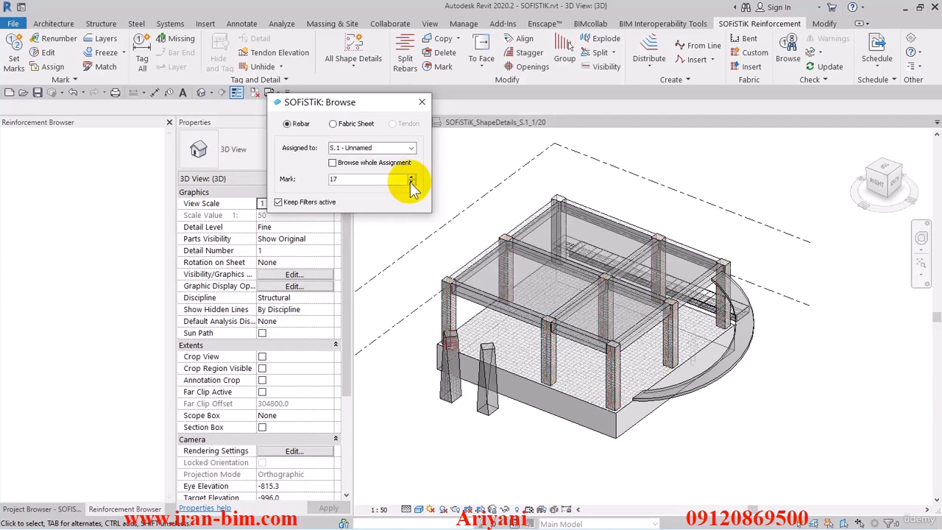
{"action": "left_click", "coordinate": [410, 183]}
{"action": "left_click", "coordinate": [410, 183]}
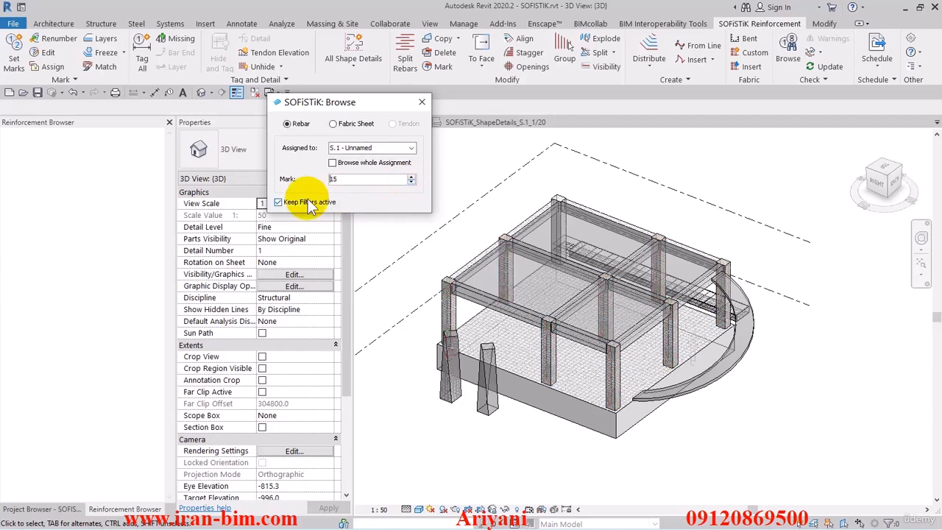
{"action": "left_click", "coordinate": [422, 102]}
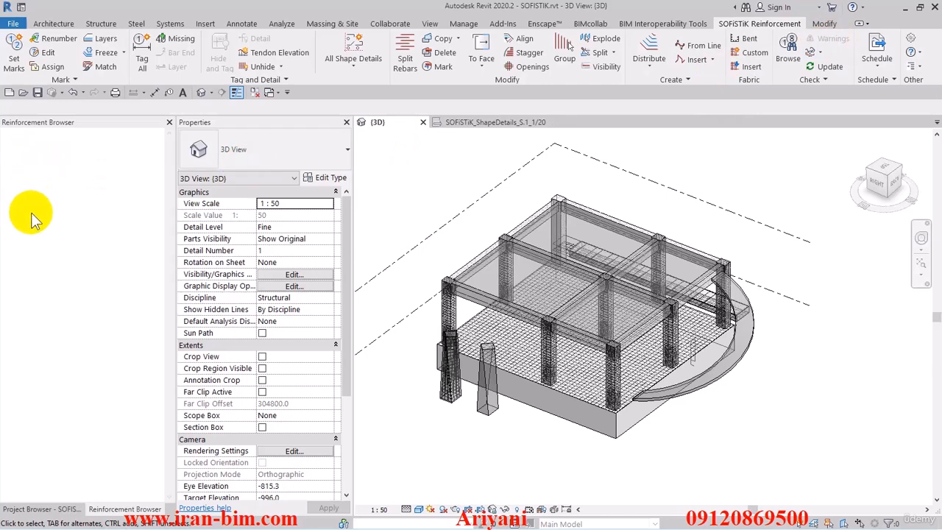
{"action": "left_click", "coordinate": [821, 54]}
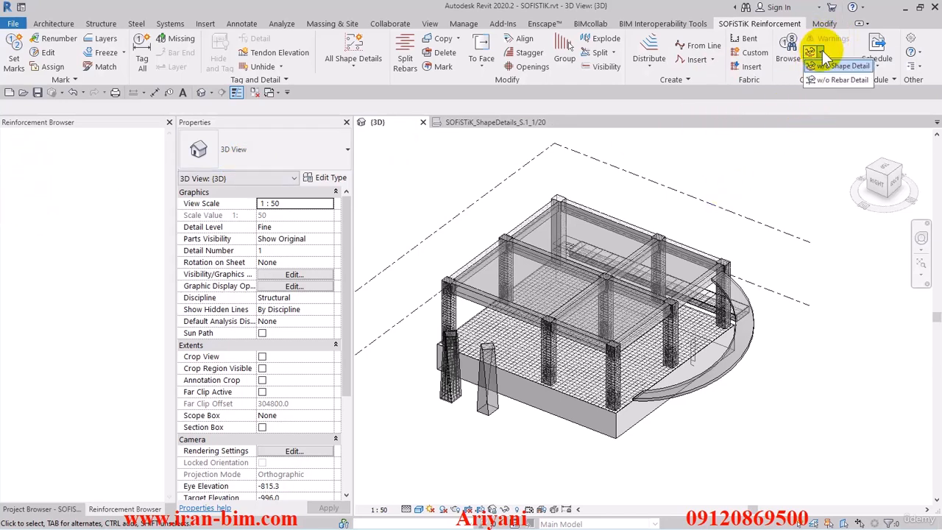
{"action": "left_click", "coordinate": [822, 51]}
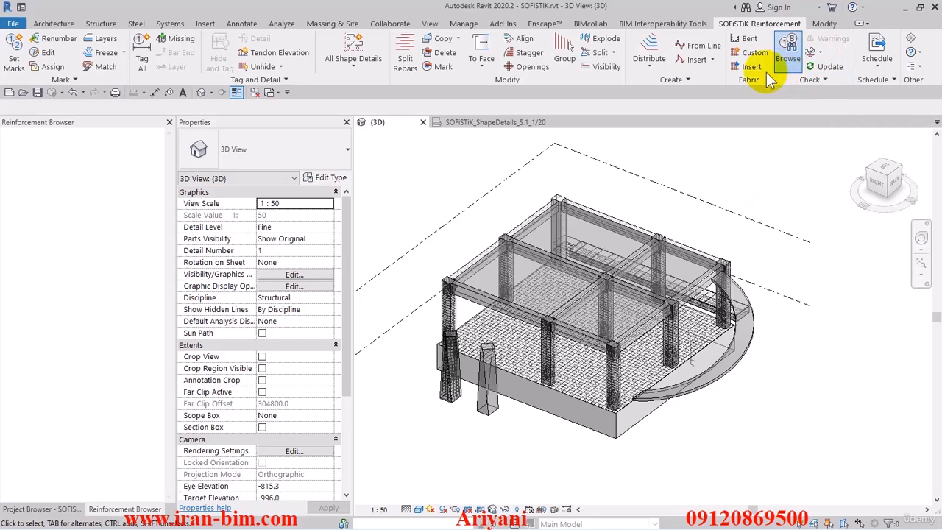
{"action": "left_click", "coordinate": [238, 92]}
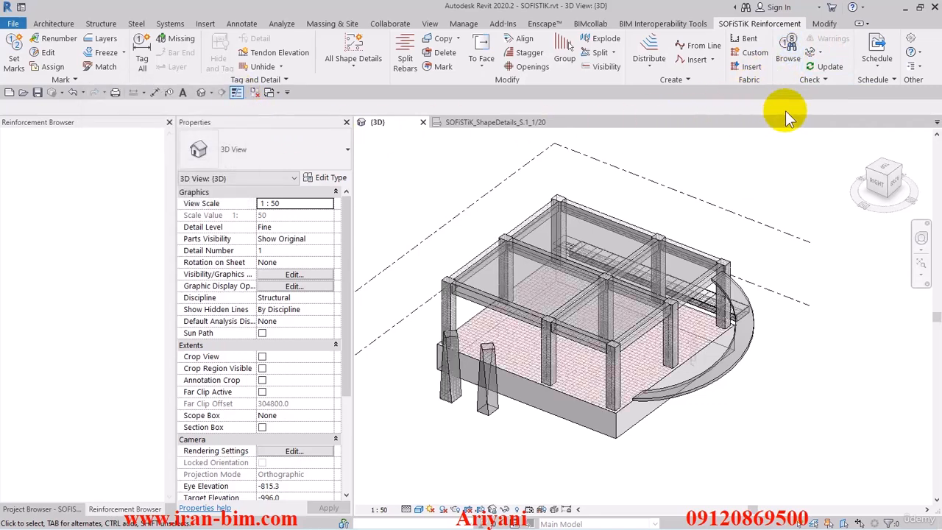
List the model's reinforcement in the Reinforcement Browser and review the orphaned elements in the SOFiSTiK warnings.
{"action": "left_click", "coordinate": [823, 79]}
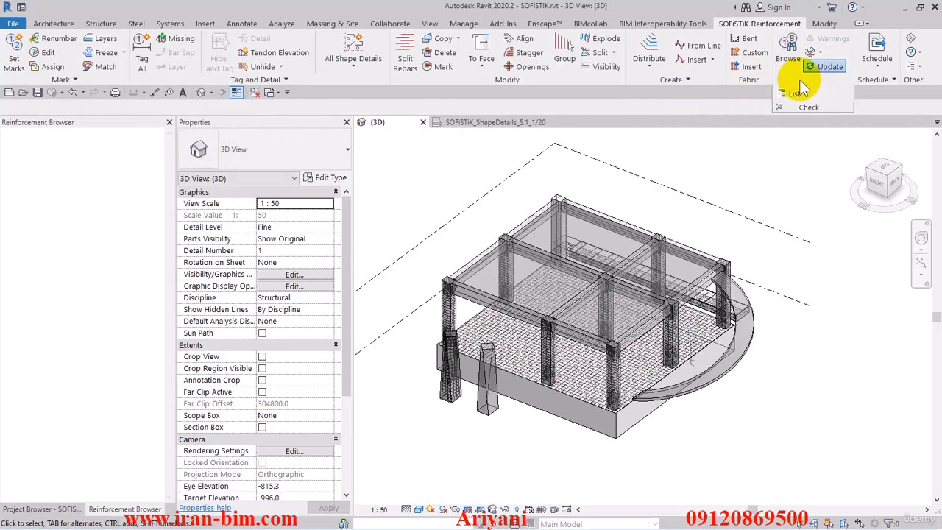
{"action": "left_click", "coordinate": [799, 92]}
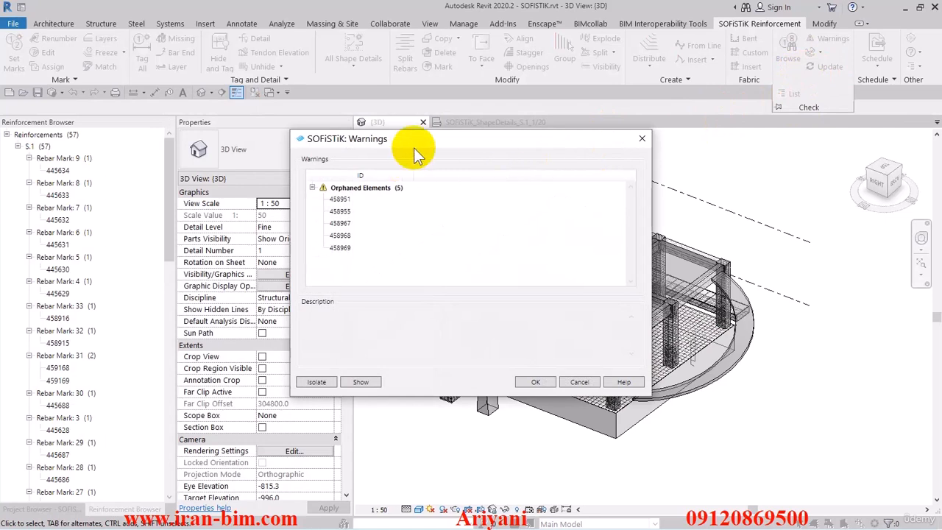
{"action": "left_click_drag", "start_coordinate": [414, 148], "coordinate": [444, 142]}
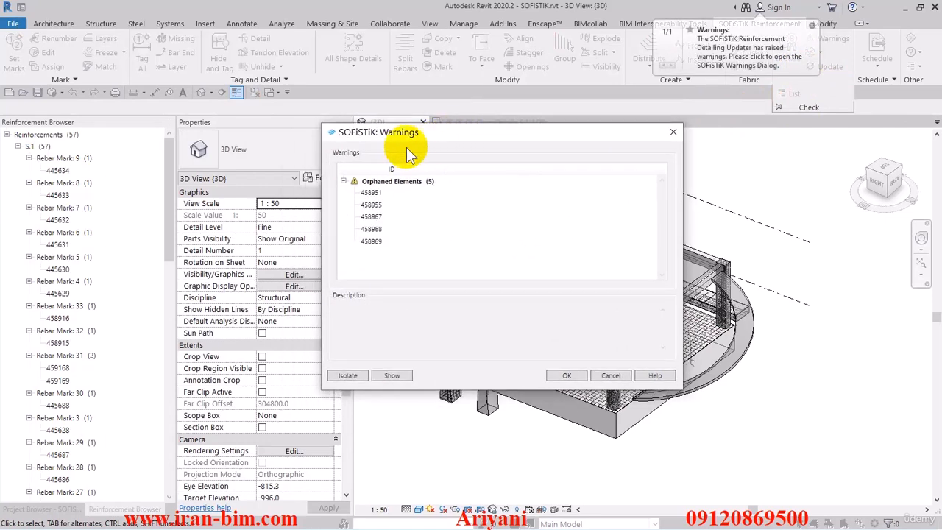
{"action": "left_click", "coordinate": [371, 193]}
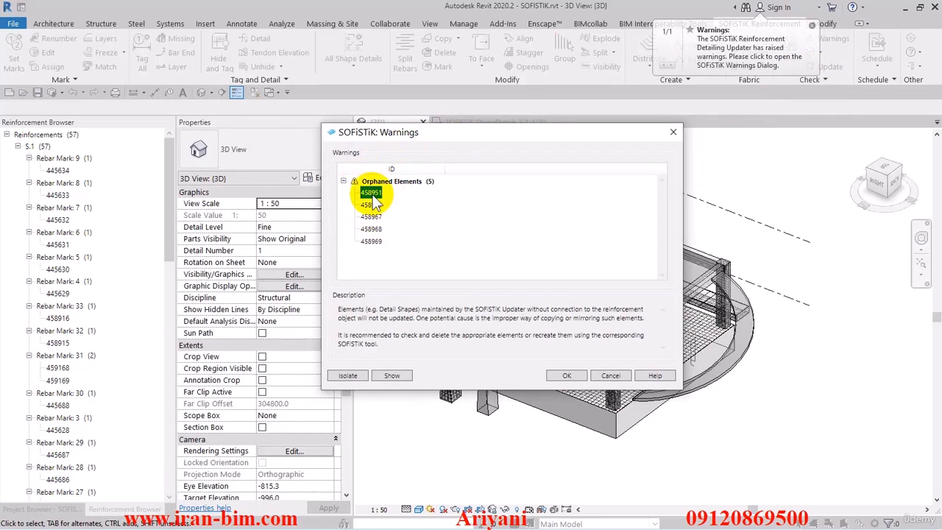
{"action": "left_click", "coordinate": [371, 240]}
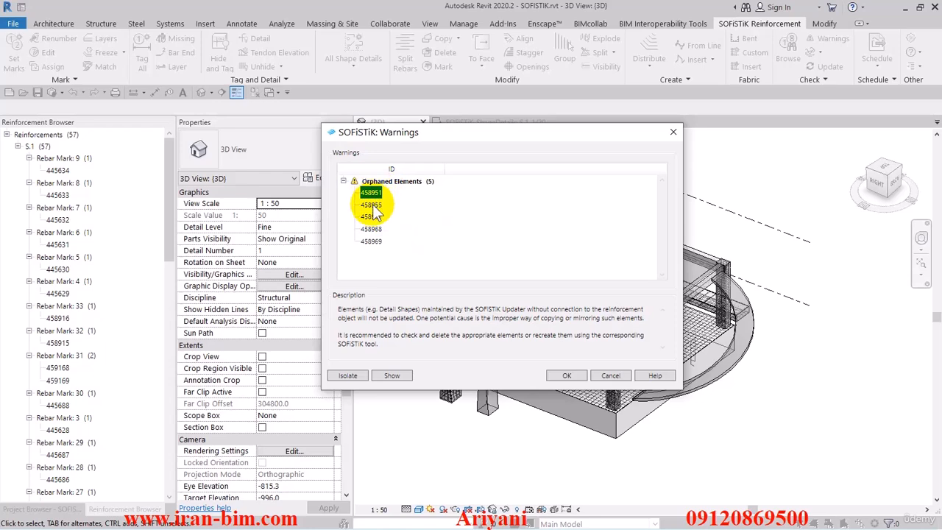
{"action": "left_click", "coordinate": [577, 375]}
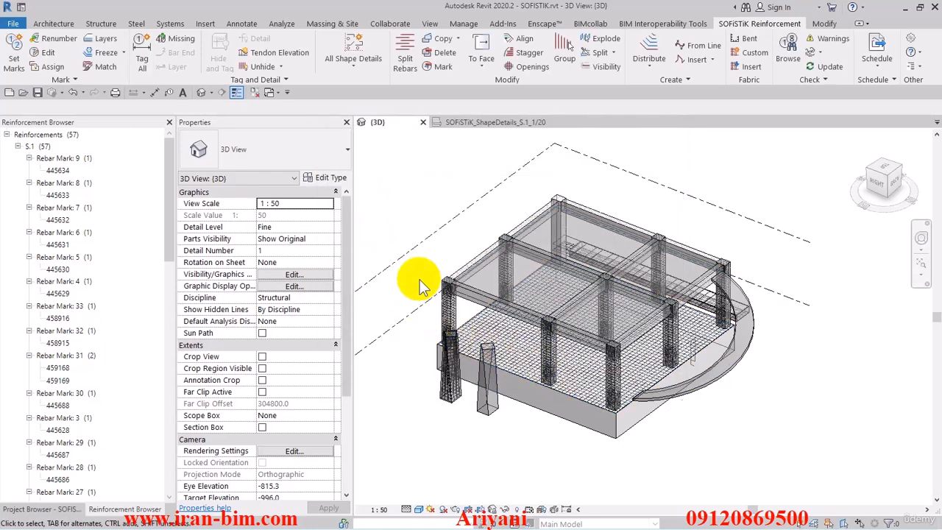
Show rebar 445634 of Rebar Mark 9 from the Reinforcement Browser in the 3D view and select it.
{"action": "left_click", "coordinate": [59, 170]}
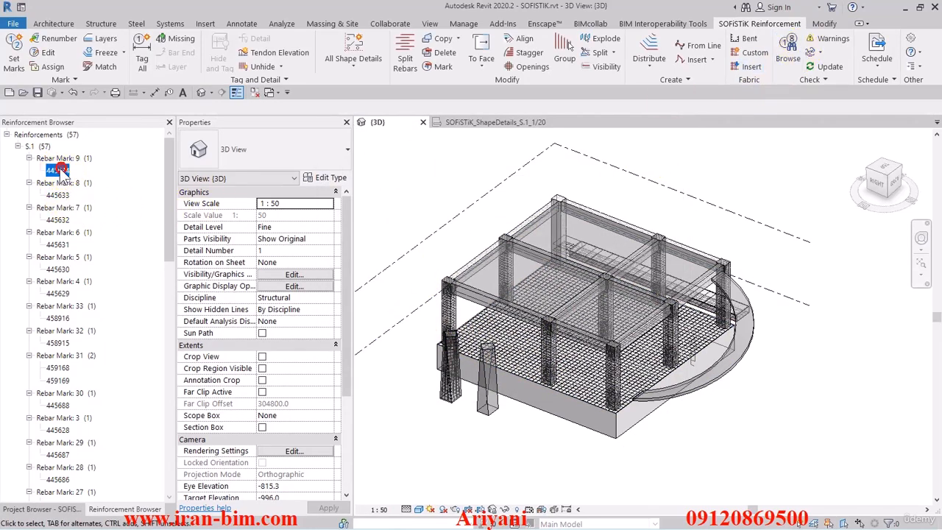
{"action": "right_click", "coordinate": [59, 171]}
{"action": "left_click", "coordinate": [81, 179]}
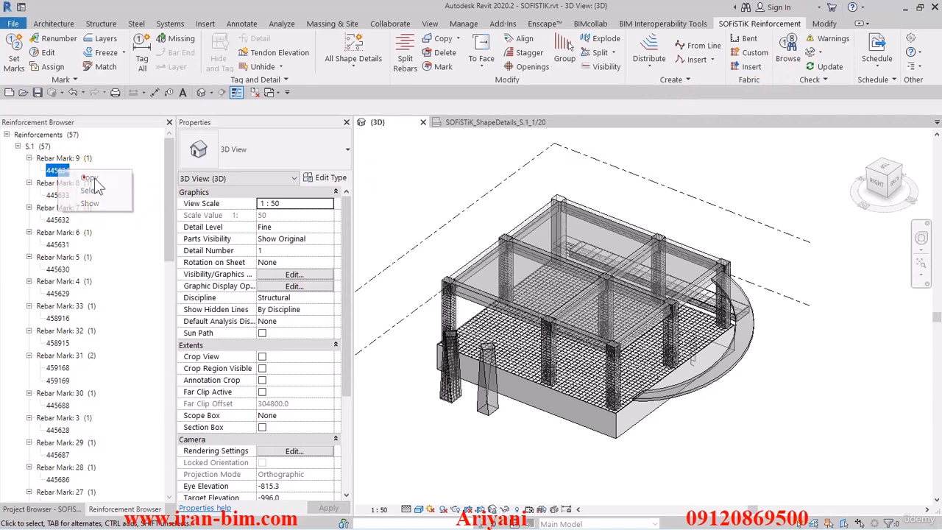
{"action": "right_click", "coordinate": [59, 170]}
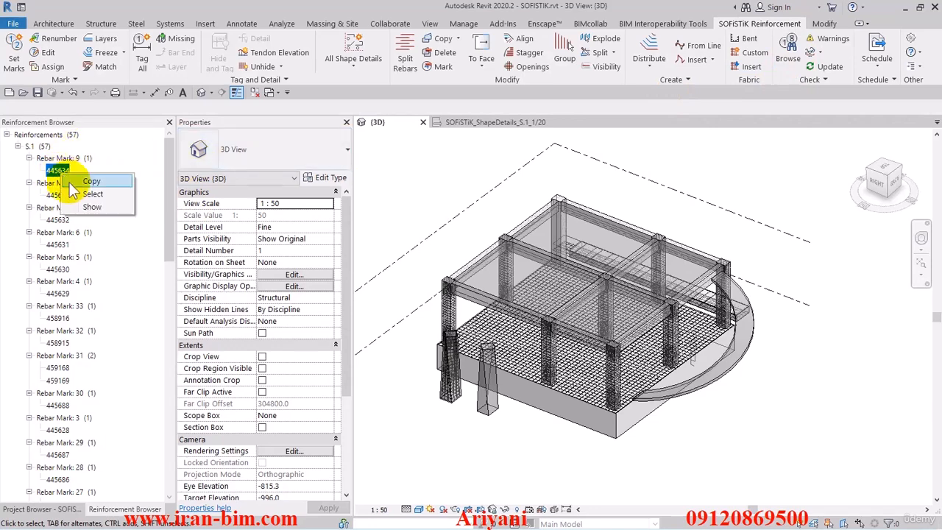
{"action": "left_click", "coordinate": [92, 207]}
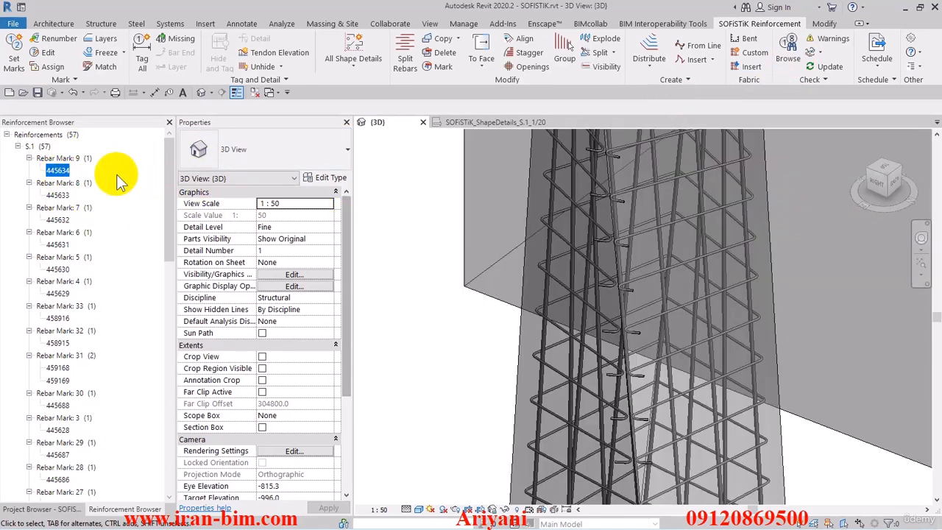
{"action": "right_click", "coordinate": [59, 171]}
{"action": "left_click", "coordinate": [82, 193]}
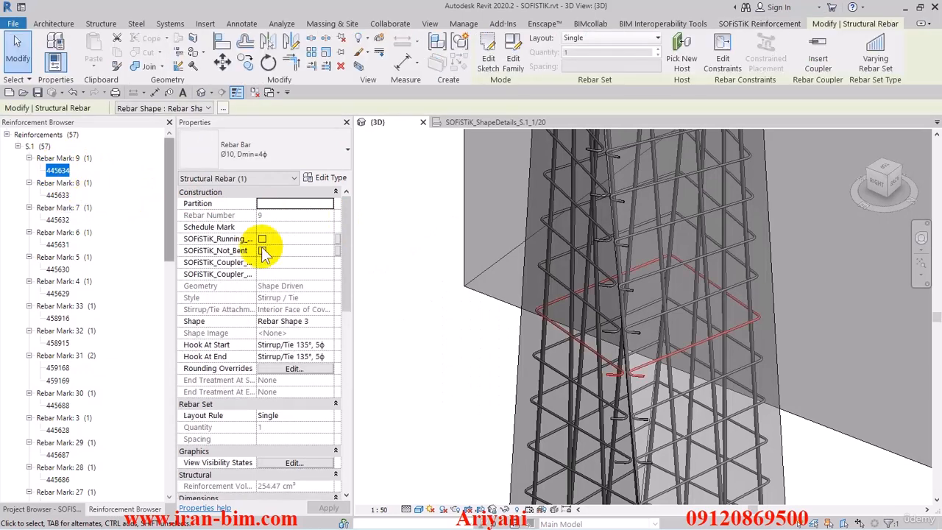
Search the materials for "rus" for the selected rebar's type and choose Rebar - ASTM A615M - Grade 420 - Billet Steel.
{"action": "left_click", "coordinate": [329, 178]}
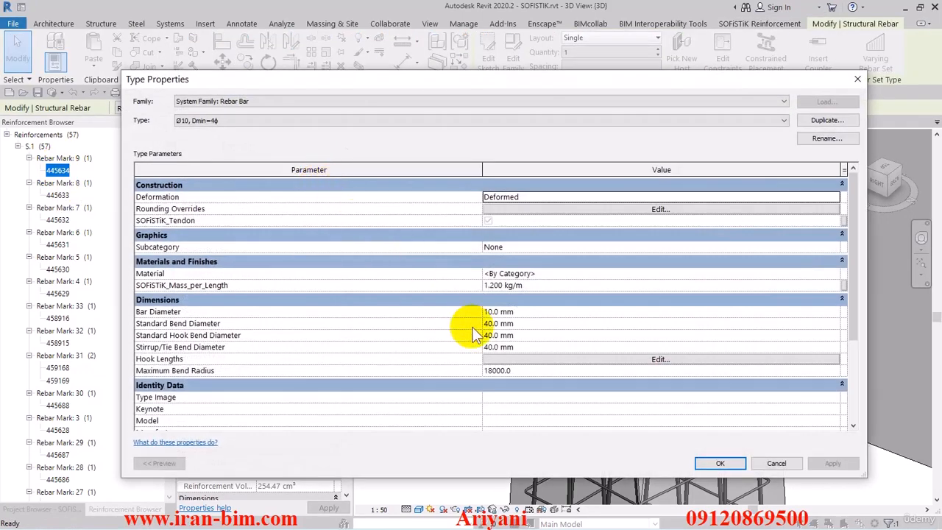
{"action": "left_click", "coordinate": [591, 273]}
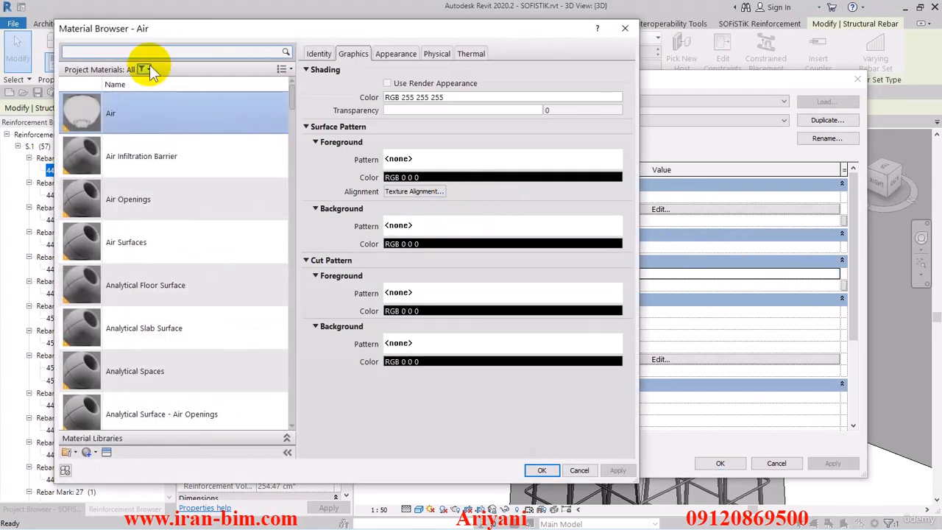
{"action": "left_click", "coordinate": [145, 52]}
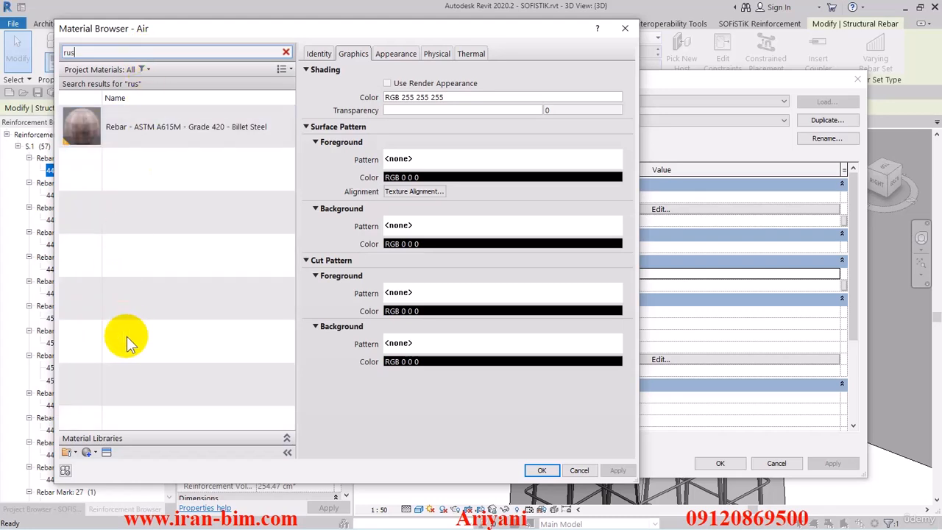
{"action": "left_click", "coordinate": [148, 122]}
Enable Use Render Appearance for the chosen steel material and apply it to the rebar type Ø10, Dmin=4ϕ.
{"action": "left_click", "coordinate": [319, 54]}
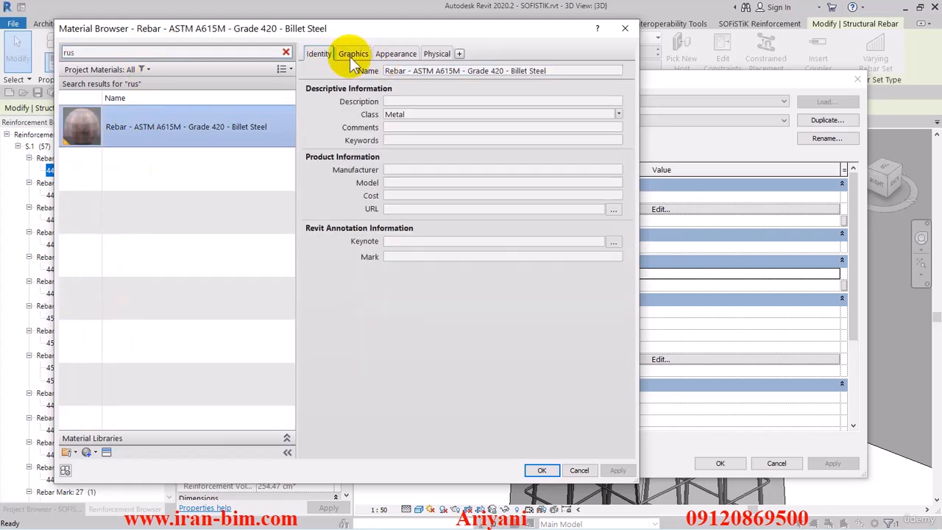
{"action": "left_click", "coordinate": [352, 54]}
{"action": "left_click", "coordinate": [407, 82]}
{"action": "left_click", "coordinate": [318, 54]}
{"action": "triple_click", "coordinate": [477, 71]}
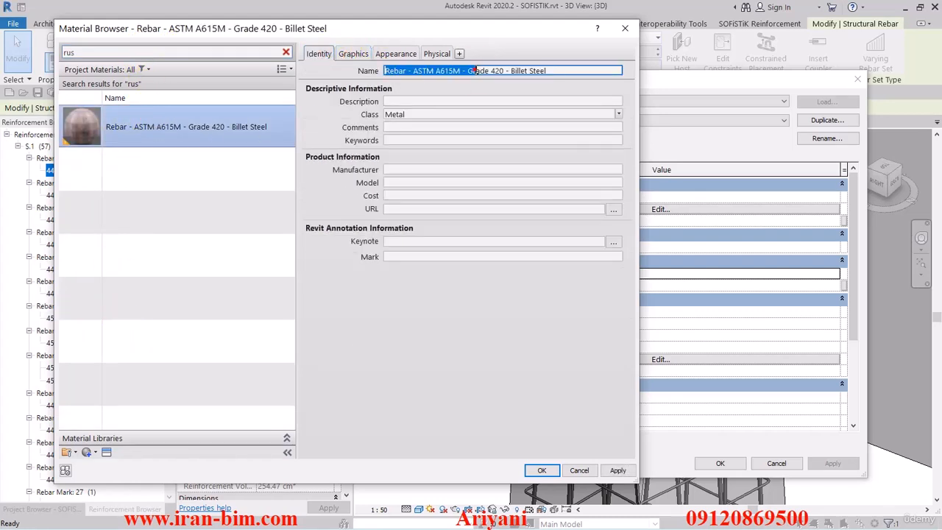
{"action": "left_click_drag", "start_coordinate": [562, 73], "coordinate": [504, 73]}
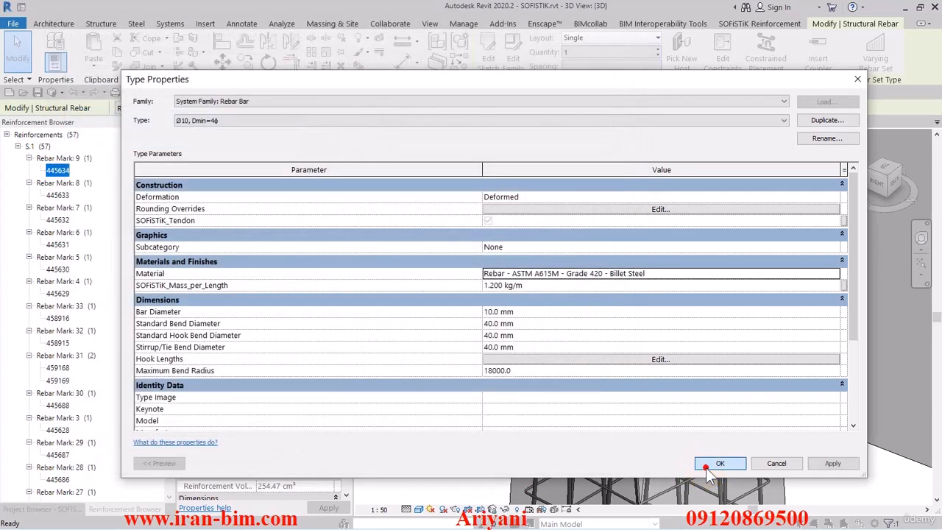
{"action": "left_click", "coordinate": [706, 467]}
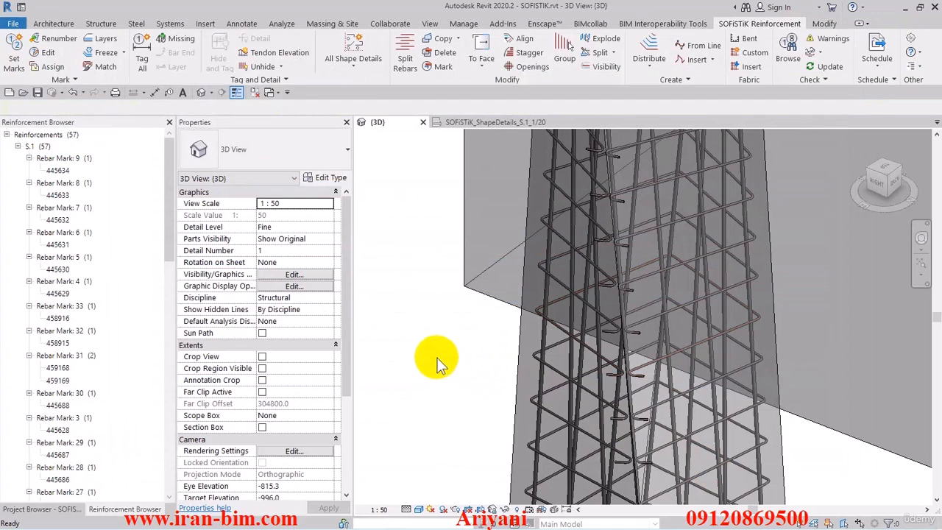
Select rebar 445634 again from the Reinforcement Browser to check it in the 3D view, and clear the selection.
{"action": "right_click", "coordinate": [67, 170]}
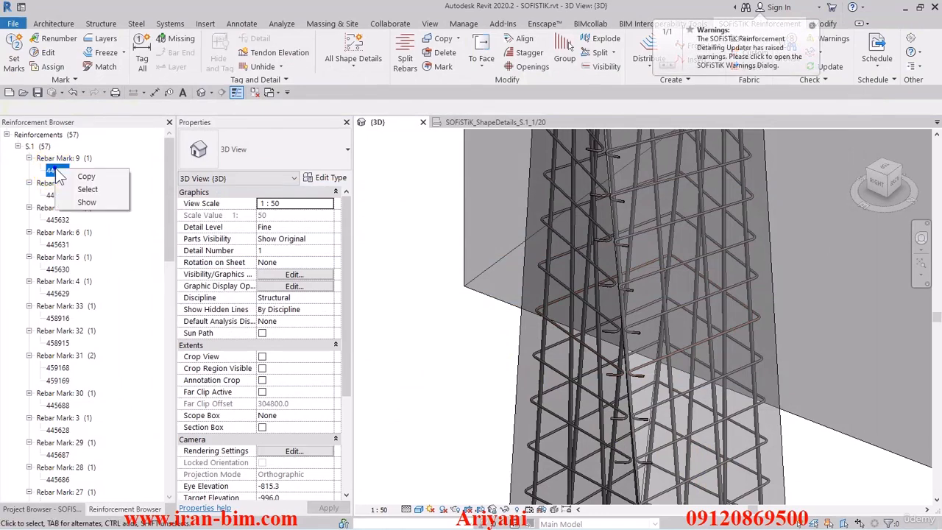
{"action": "left_click", "coordinate": [84, 189]}
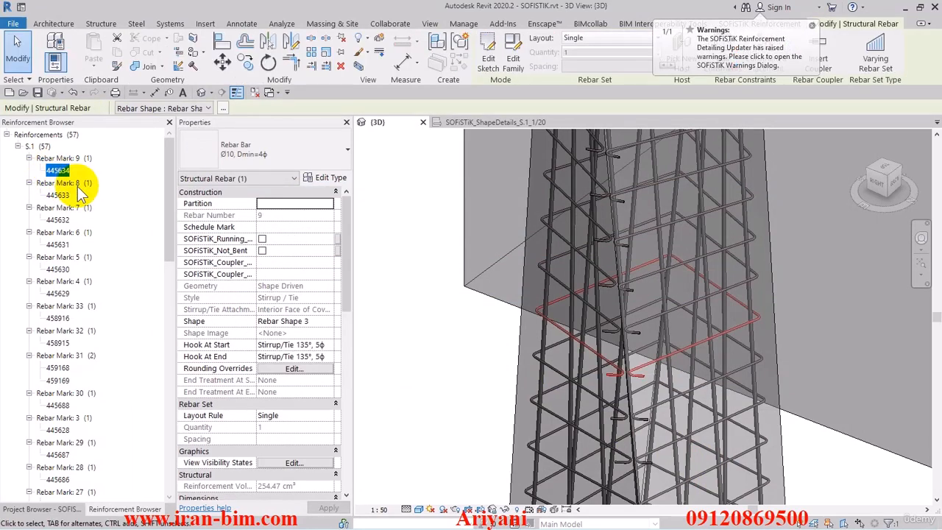
{"action": "left_click", "coordinate": [395, 291]}
Open the SOFiSTiK warnings, show the orphaned elements 458843 and 458951 in their detail views, and close the warnings.
{"action": "left_click", "coordinate": [801, 52]}
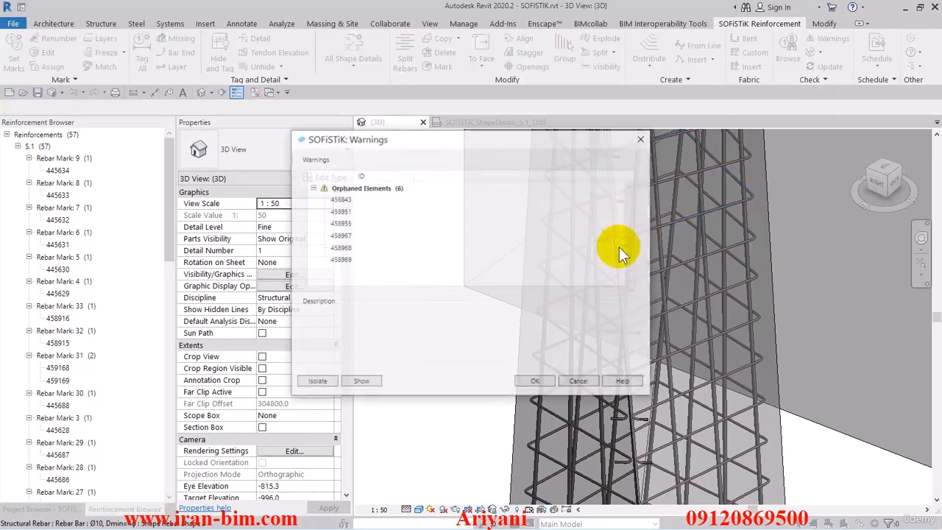
{"action": "left_click", "coordinate": [338, 199]}
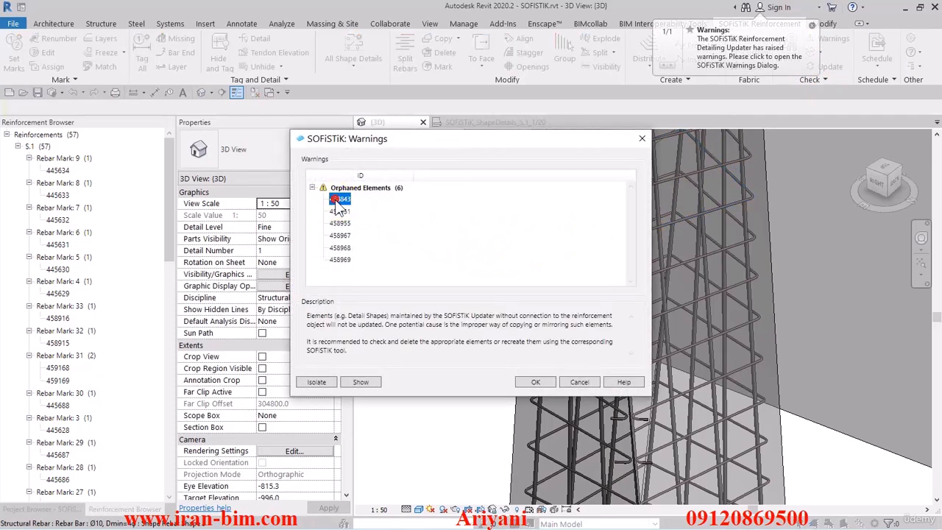
{"action": "left_click_drag", "start_coordinate": [585, 140], "coordinate": [493, 154]}
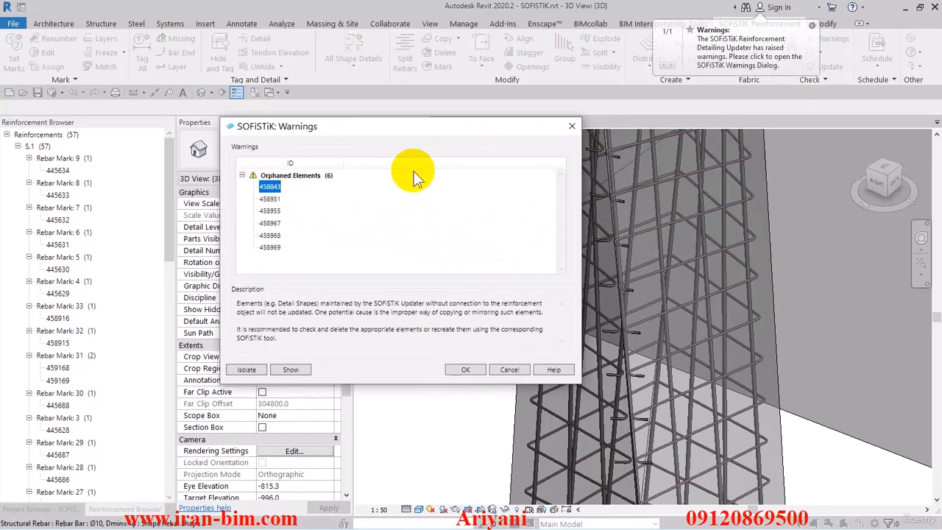
{"action": "left_click", "coordinate": [293, 370]}
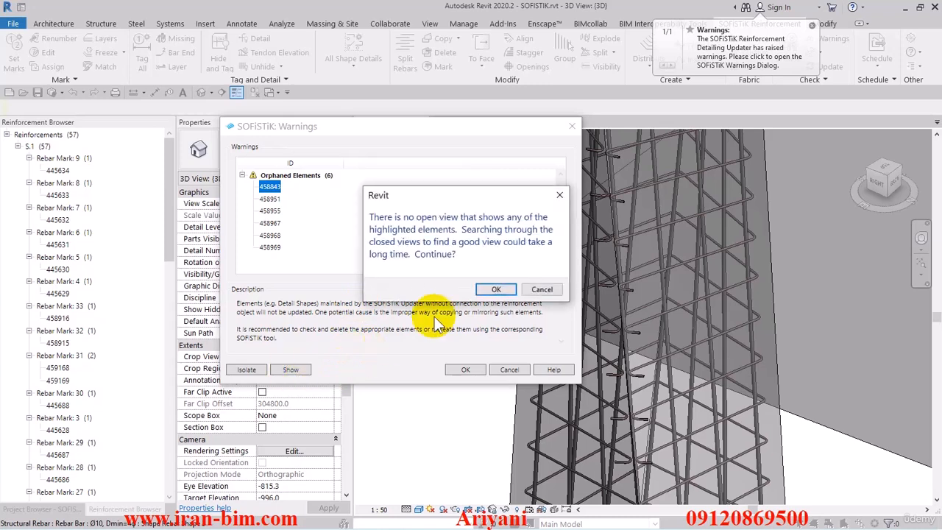
{"action": "left_click", "coordinate": [495, 286]}
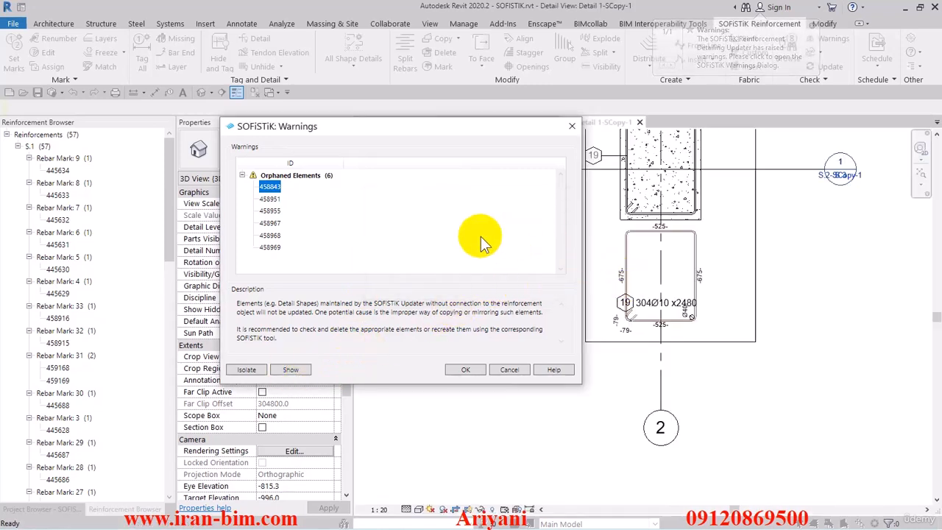
{"action": "left_click", "coordinate": [274, 199]}
{"action": "left_click", "coordinate": [291, 369]}
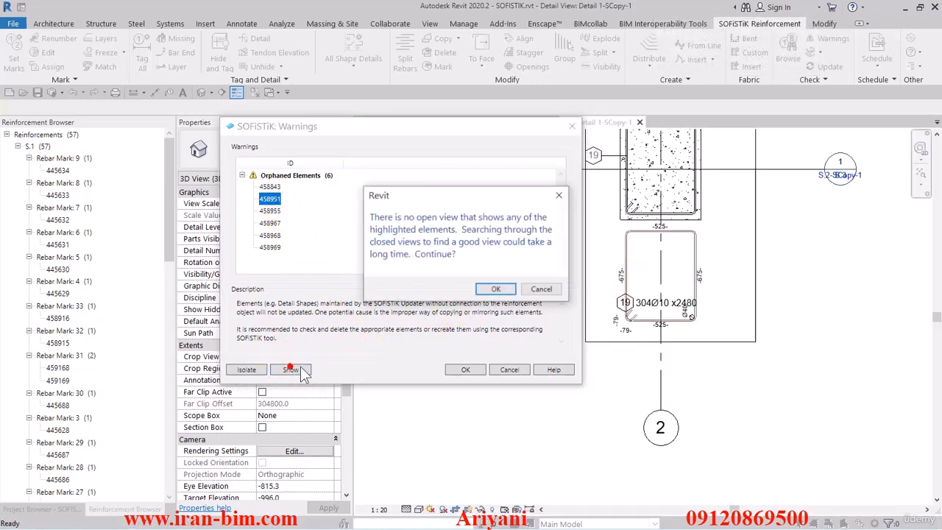
{"action": "left_click", "coordinate": [496, 289]}
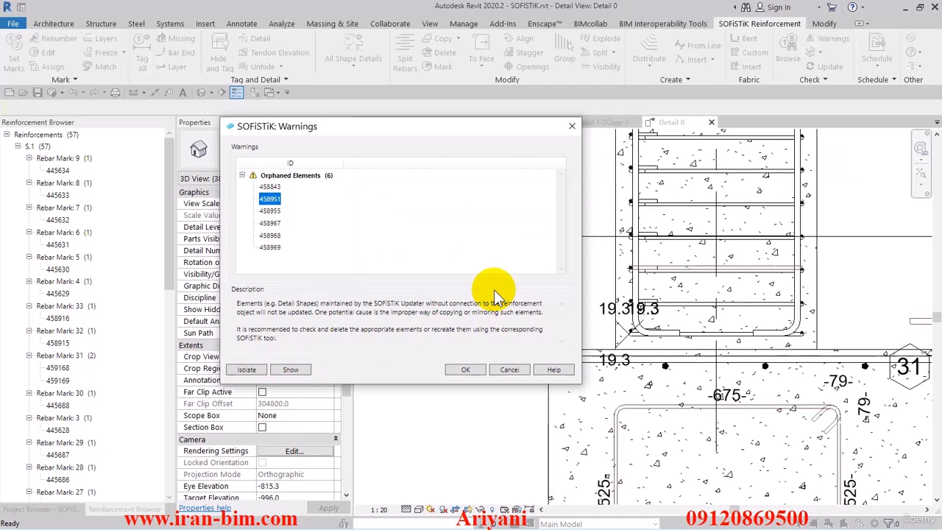
{"action": "left_click", "coordinate": [509, 369]}
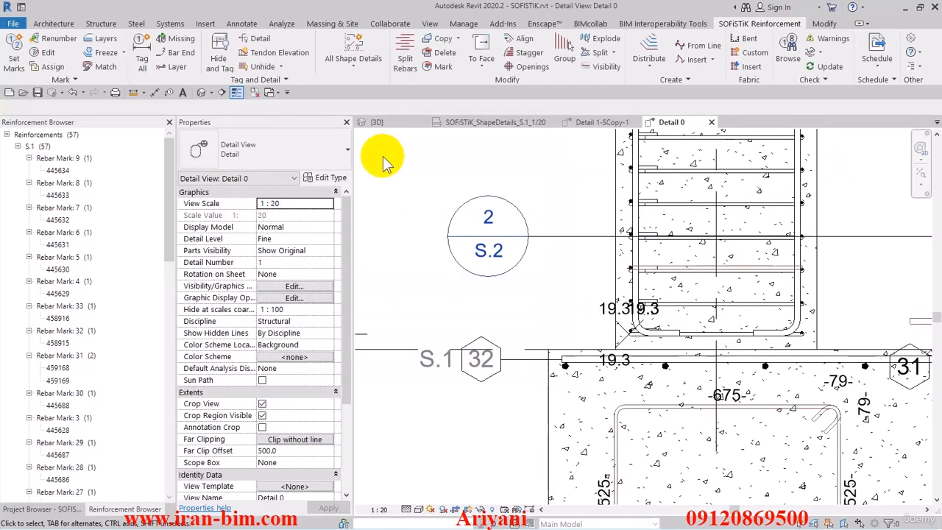
Return to the {3D} view and close all other open views.
{"action": "left_click", "coordinate": [202, 92]}
{"action": "left_click", "coordinate": [254, 92]}
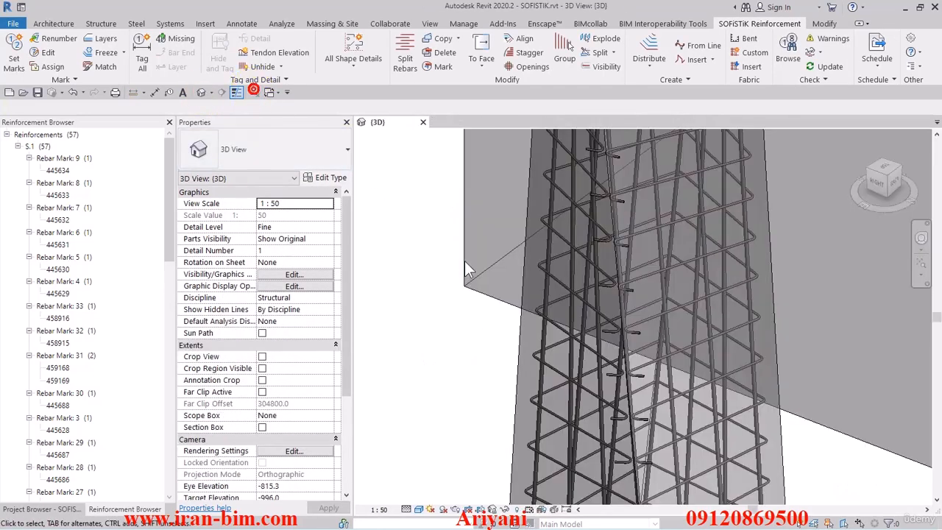
{"action": "scroll", "coordinate": [484, 272], "scroll_direction": "down", "scroll_amount": 1}
{"action": "middle_click_drag", "start_coordinate": [483, 271], "coordinate": [543, 281]}
{"action": "scroll", "coordinate": [324, 215], "scroll_direction": "down", "scroll_amount": 3}
{"action": "scroll", "coordinate": [394, 216], "scroll_direction": "down", "scroll_amount": 1}
{"action": "middle_click_drag", "start_coordinate": [396, 216], "coordinate": [388, 254]}
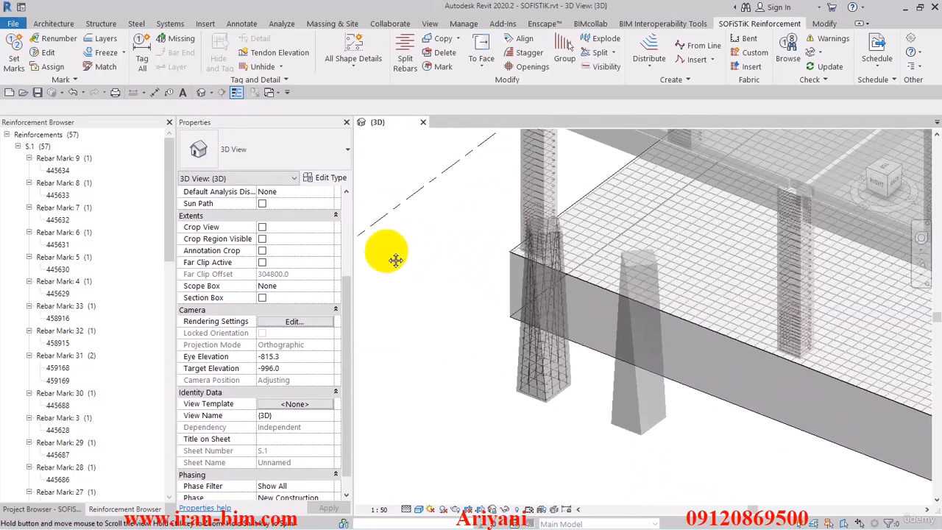
{"action": "left_click", "coordinate": [48, 38]}
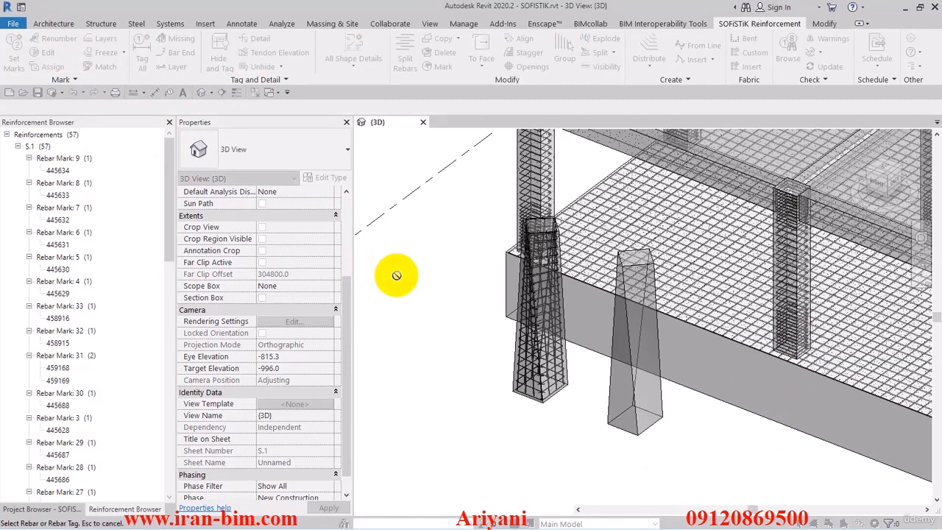
{"action": "right_click", "coordinate": [442, 242]}
{"action": "left_click", "coordinate": [462, 252]}
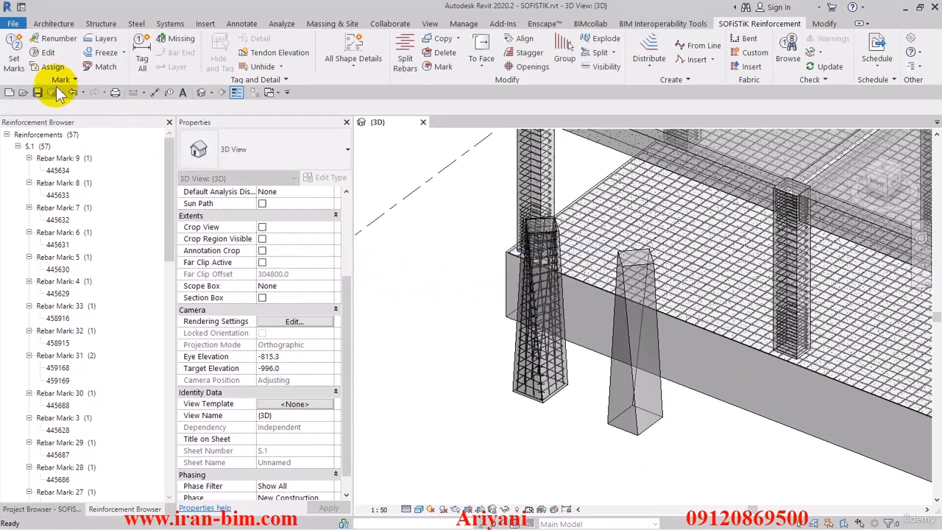
Set marks for rebar, fabric sheets and tendons on sheet S.1 - Unnamed with start number 1 and increment 1, without renewing existing marks.
{"action": "left_click", "coordinate": [15, 55]}
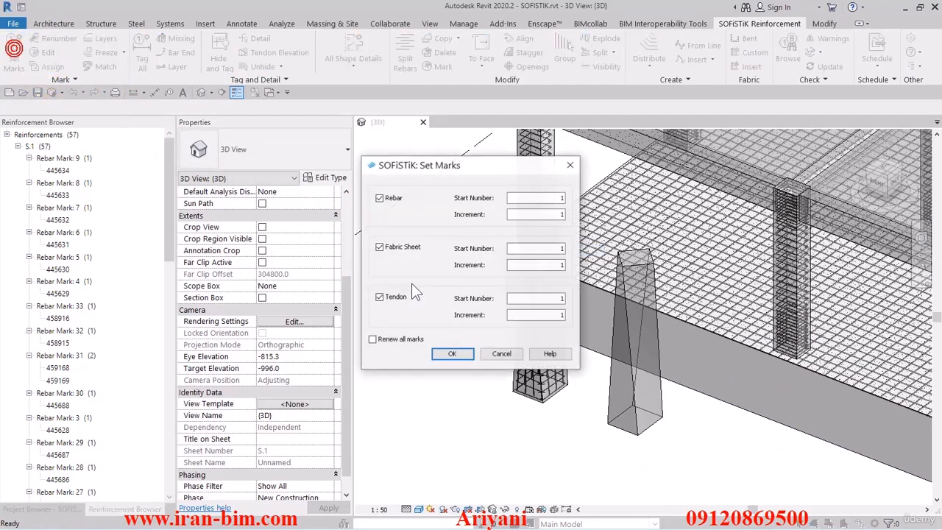
{"action": "left_click", "coordinate": [452, 355]}
{"action": "left_click", "coordinate": [494, 347]}
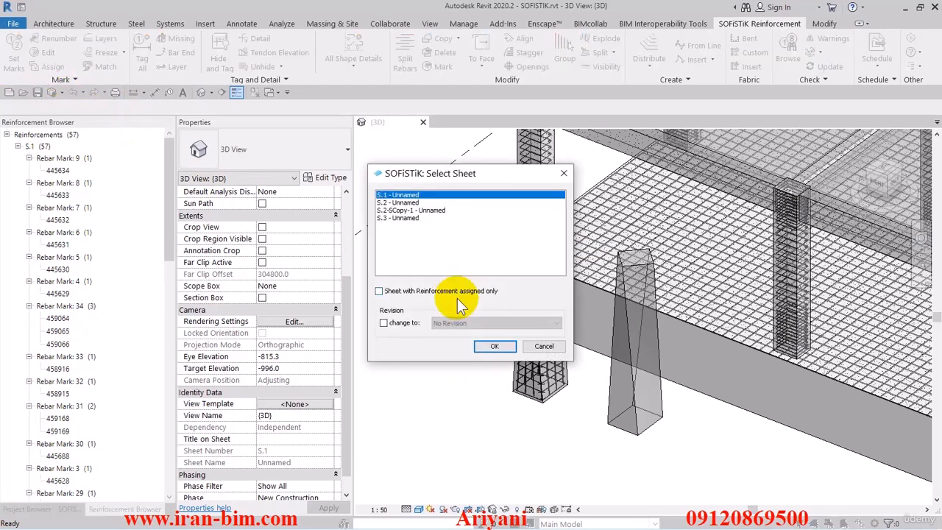
{"action": "left_click", "coordinate": [494, 346]}
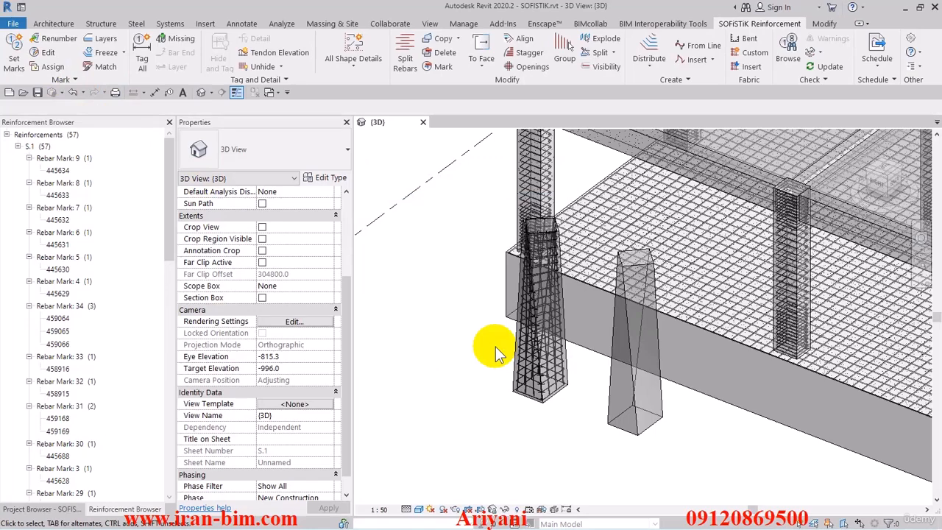
Update the SOFiSTiK detailing, copy the ID of orphaned element 458951 from the warnings, and close them.
{"action": "middle_click_drag", "start_coordinate": [491, 255], "coordinate": [473, 291]}
{"action": "scroll", "coordinate": [473, 296], "scroll_direction": "down", "scroll_amount": 2}
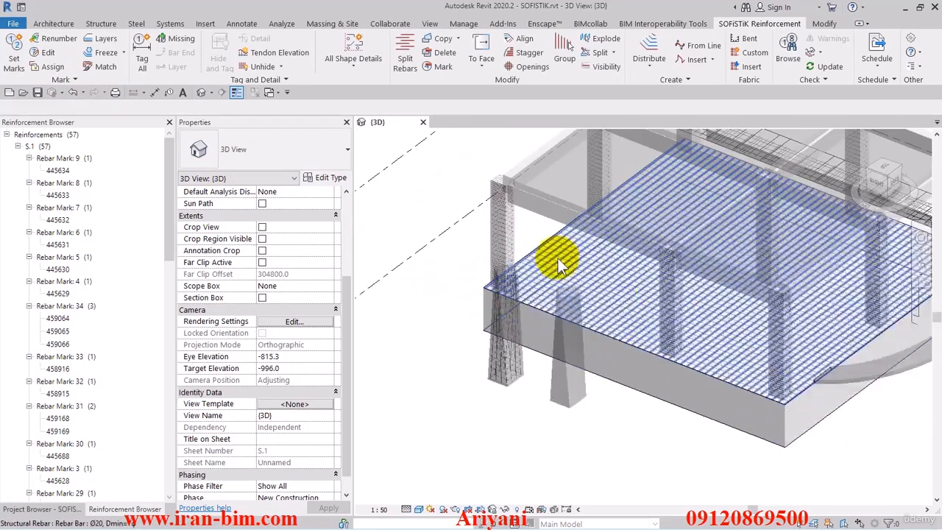
{"action": "middle_click_drag", "start_coordinate": [557, 260], "coordinate": [537, 289]}
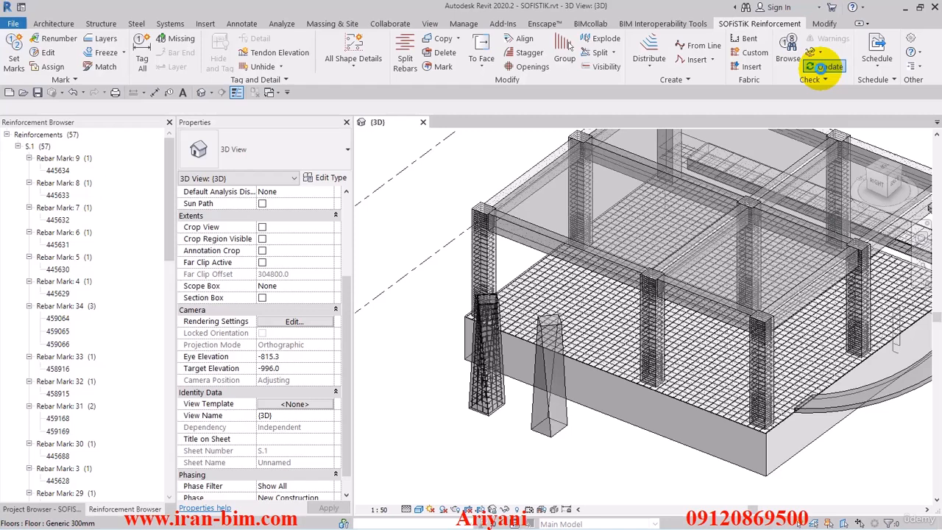
{"action": "left_click", "coordinate": [822, 67]}
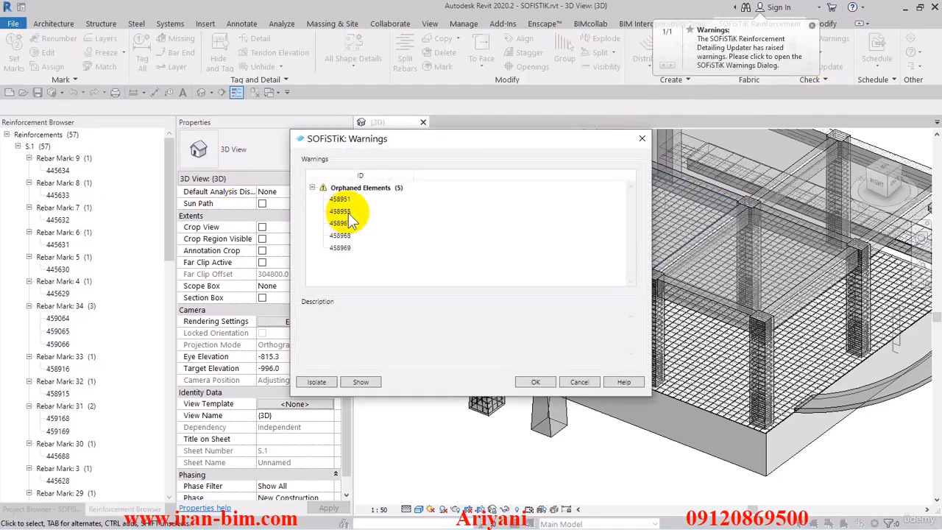
{"action": "right_click", "coordinate": [340, 200]}
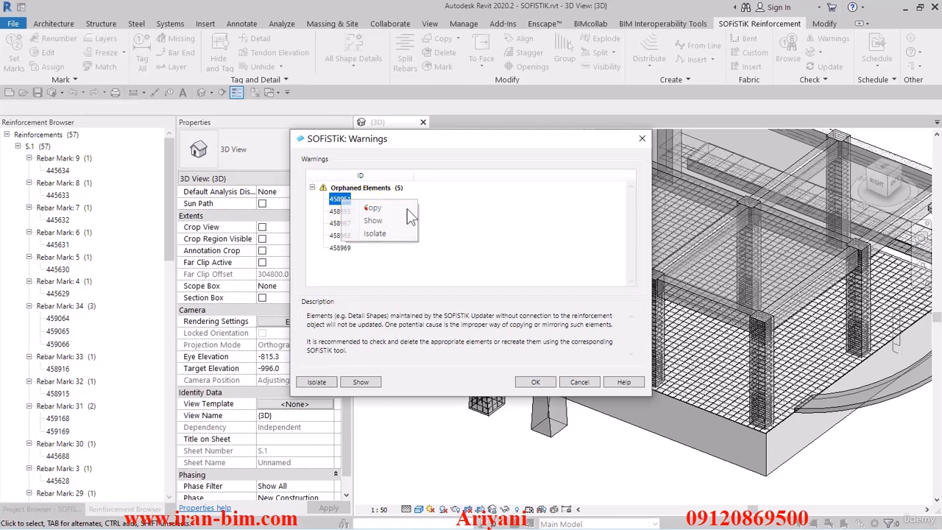
{"action": "left_click", "coordinate": [642, 139]}
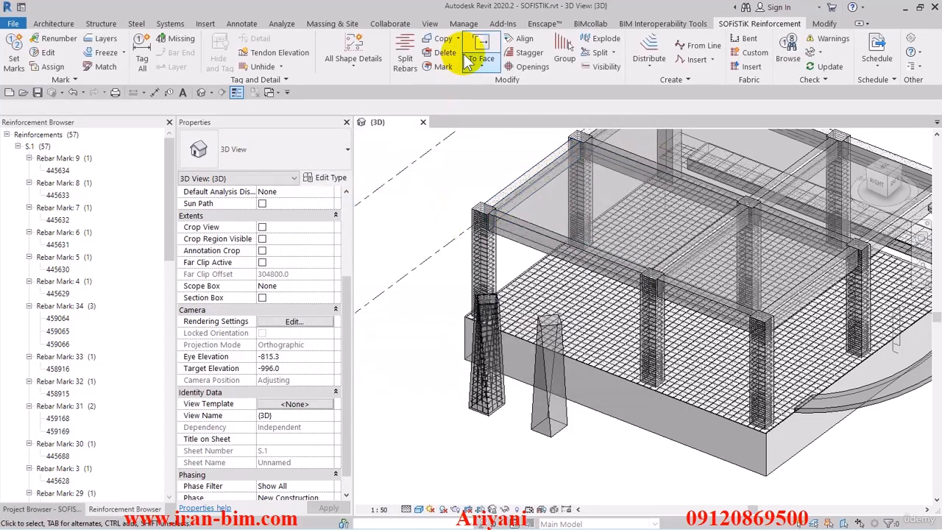
Select element 458951 by its copied ID, check its family type in the properties, and delete it.
{"action": "left_click", "coordinate": [464, 23]}
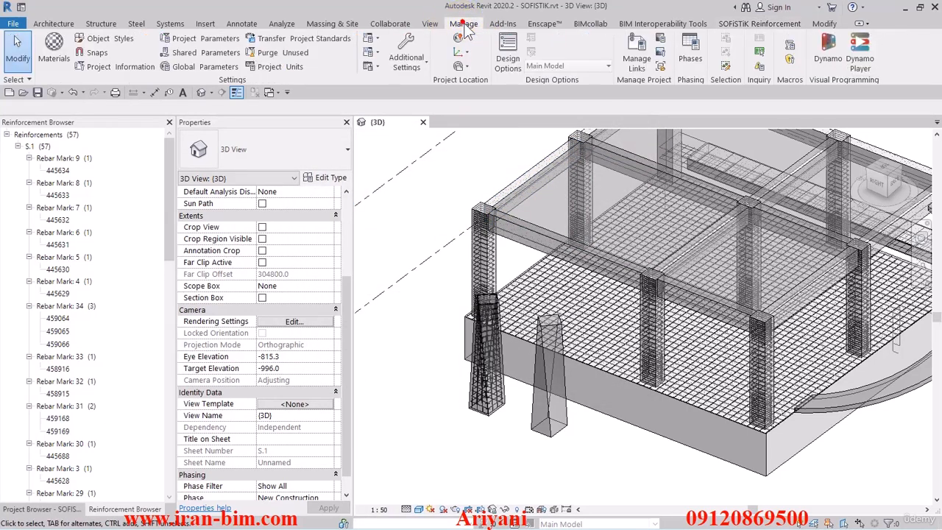
{"action": "left_click", "coordinate": [759, 52]}
{"action": "right_click", "coordinate": [431, 267]}
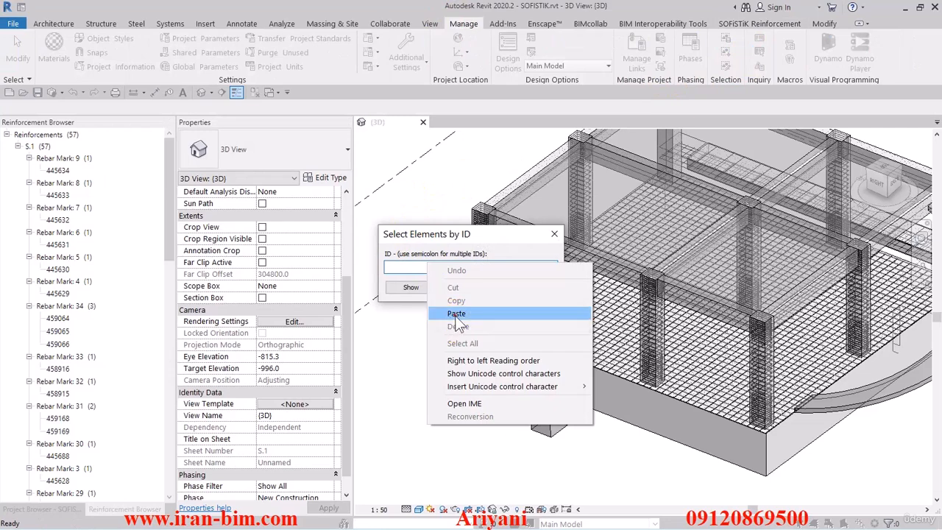
{"action": "left_click", "coordinate": [457, 378]}
{"action": "left_click", "coordinate": [476, 287]}
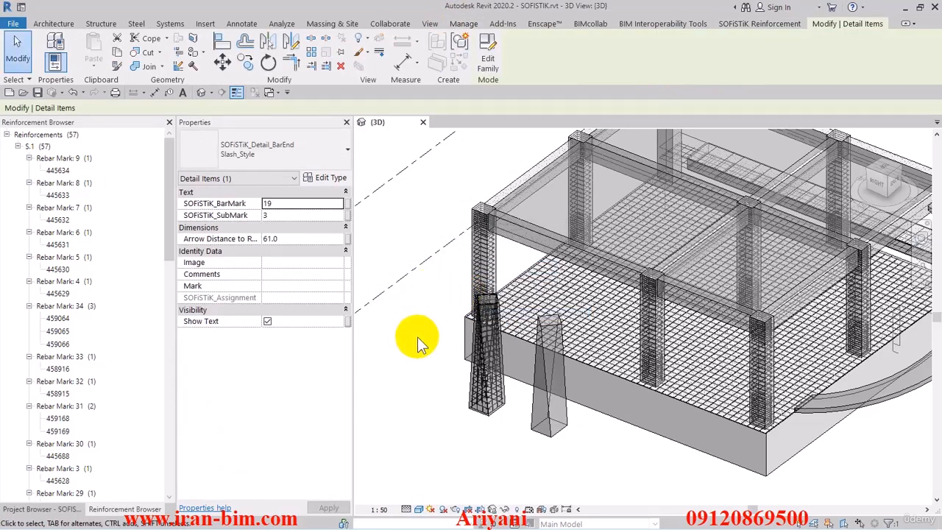
{"action": "scroll", "coordinate": [432, 344], "scroll_direction": "down", "scroll_amount": 2}
{"action": "middle_click_drag", "start_coordinate": [432, 339], "coordinate": [697, 421]}
{"action": "left_click", "coordinate": [308, 158]}
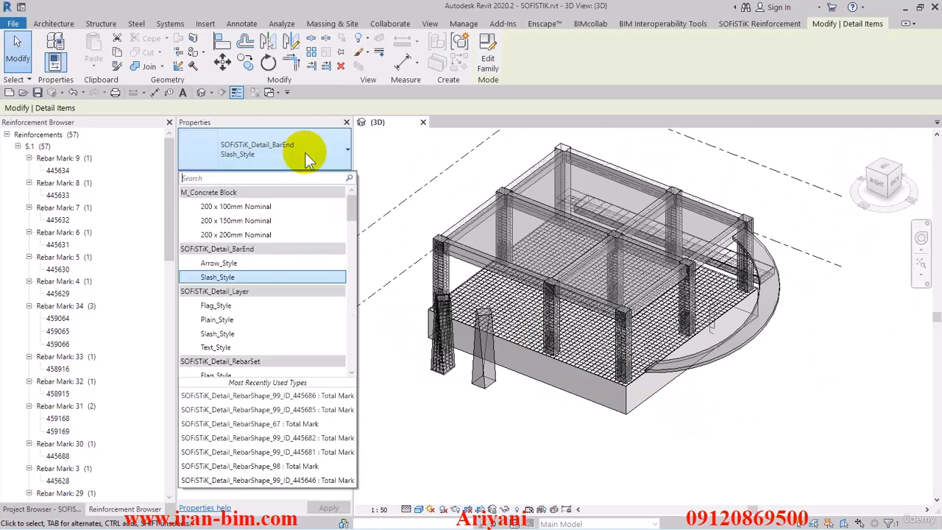
{"action": "left_click", "coordinate": [308, 159]}
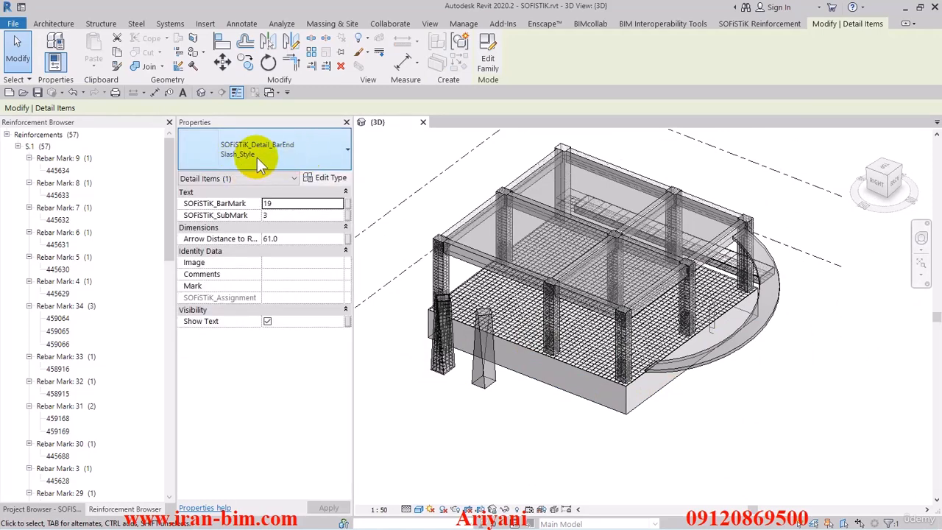
{"action": "scroll", "coordinate": [346, 70], "scroll_direction": "up", "scroll_amount": 6}
{"action": "key", "text": "Escape"}
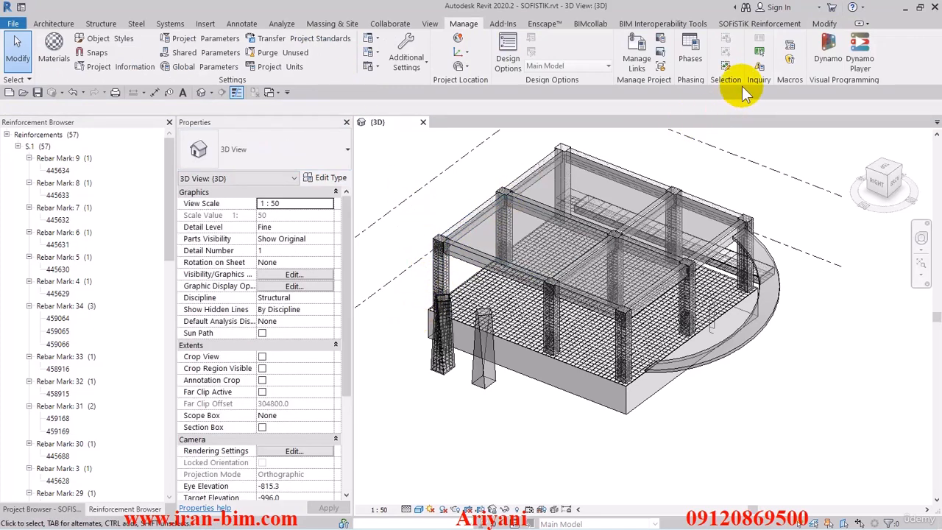
Reopen the SOFiSTiK warnings, copy the ID of orphaned element 458955, and close them.
{"action": "left_click", "coordinate": [759, 24]}
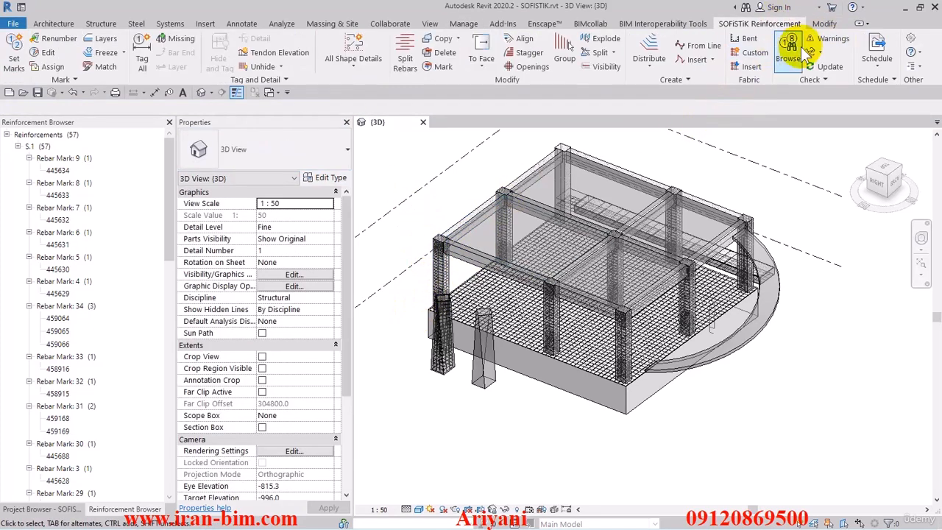
{"action": "left_click", "coordinate": [828, 38]}
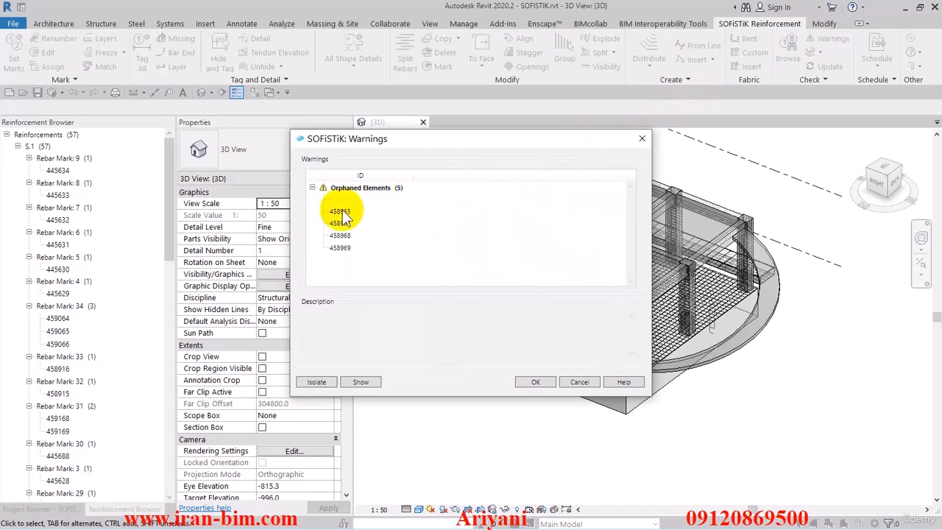
{"action": "right_click", "coordinate": [339, 212]}
{"action": "left_click", "coordinate": [641, 139]}
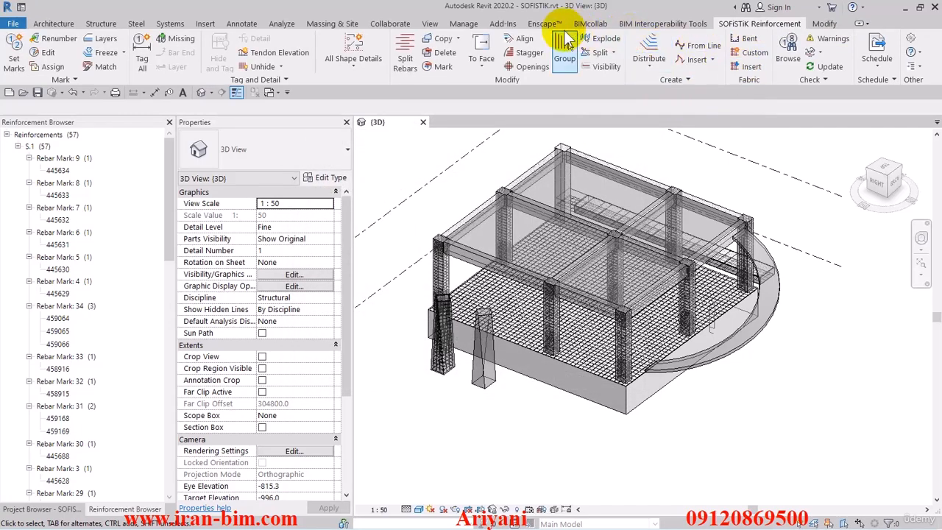
Select element 458955 by its copied ID and delete the detail item.
{"action": "left_click", "coordinate": [470, 24]}
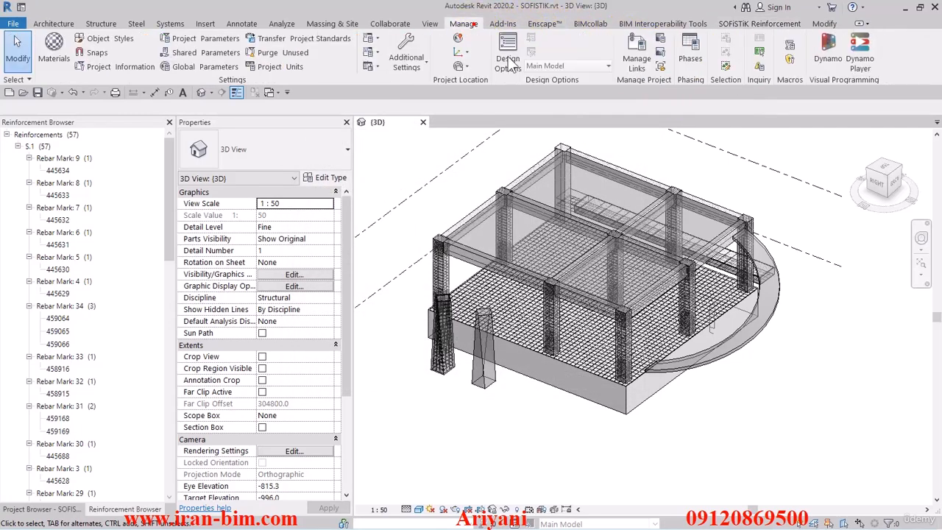
{"action": "left_click", "coordinate": [761, 54]}
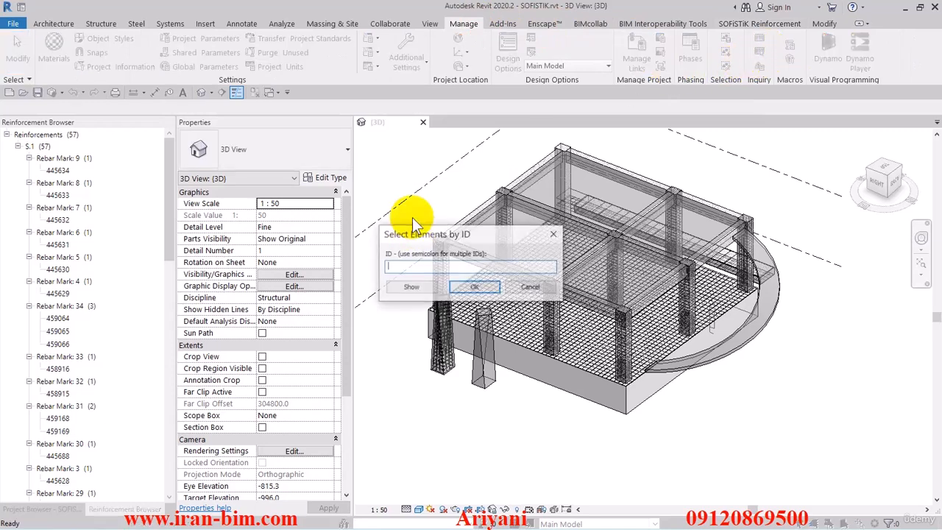
{"action": "right_click", "coordinate": [435, 267]}
{"action": "left_click", "coordinate": [460, 319]}
{"action": "left_click", "coordinate": [475, 287]}
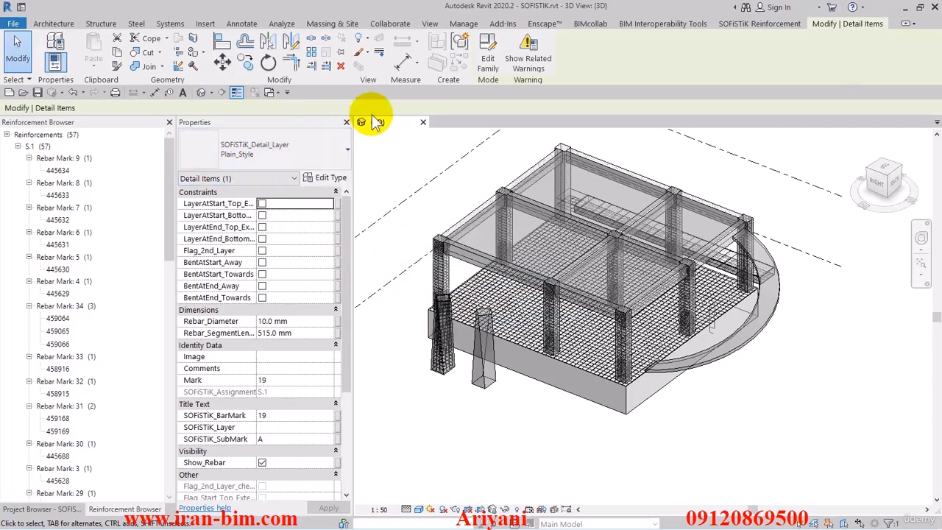
{"action": "left_click", "coordinate": [340, 66]}
{"action": "middle_click_drag", "start_coordinate": [432, 183], "coordinate": [454, 201]}
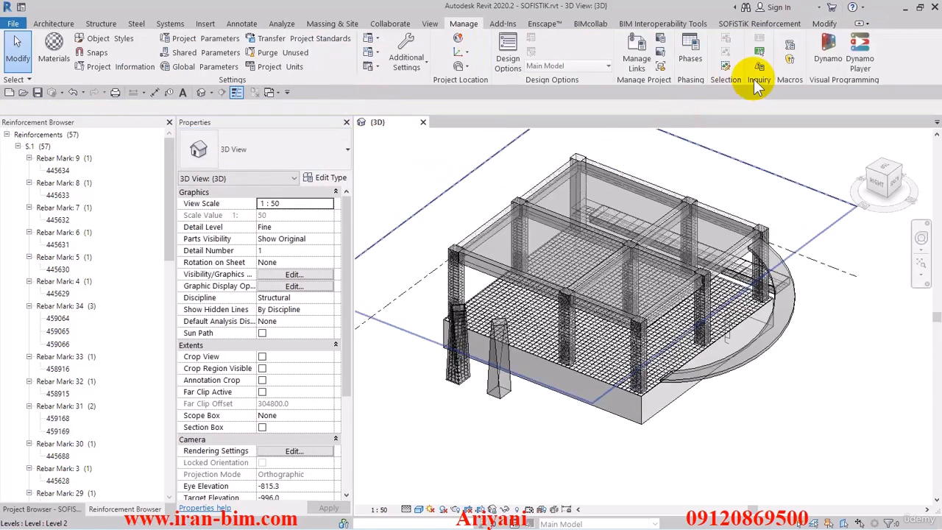
Update the SOFiSTiK detailing again, copy the ID of the first remaining orphaned element, and close the warnings.
{"action": "left_click", "coordinate": [780, 23]}
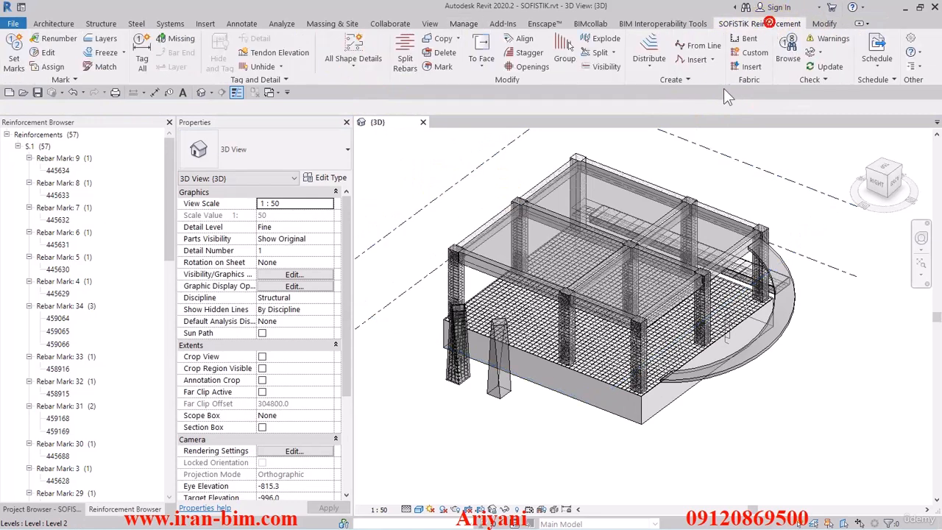
{"action": "left_click", "coordinate": [822, 67]}
{"action": "right_click", "coordinate": [339, 200]}
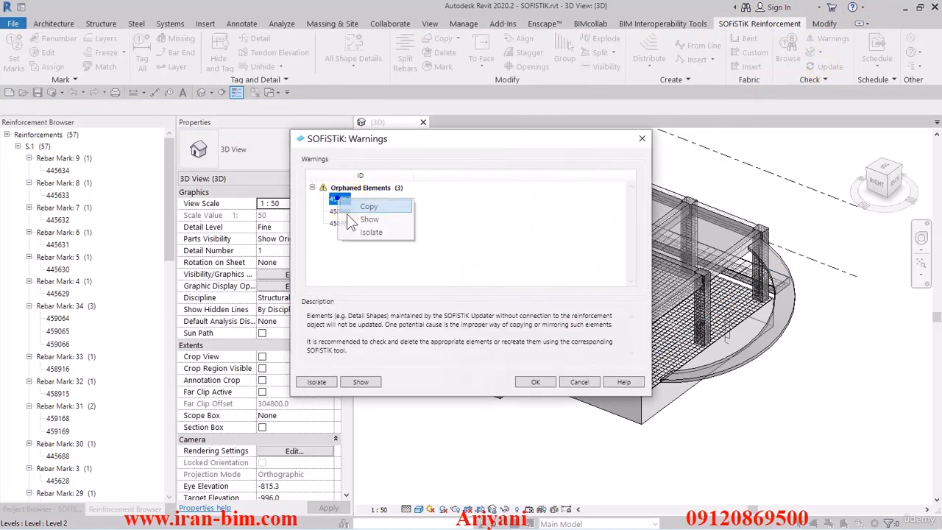
{"action": "left_click", "coordinate": [368, 219]}
{"action": "left_click", "coordinate": [533, 382]}
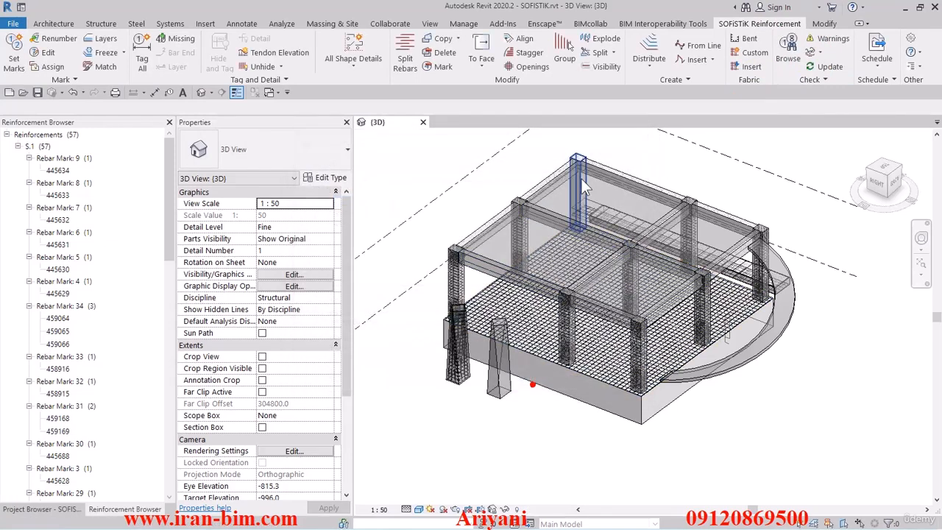
Select the SOFiSTiK_Detail_BarEnd item by the copied ID, check its type, and delete it.
{"action": "left_click", "coordinate": [658, 24]}
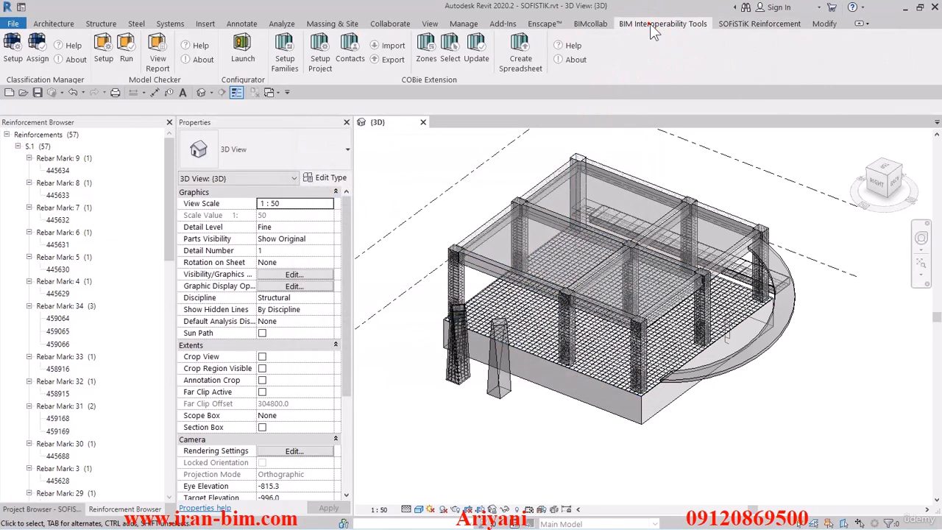
{"action": "left_click", "coordinate": [736, 23]}
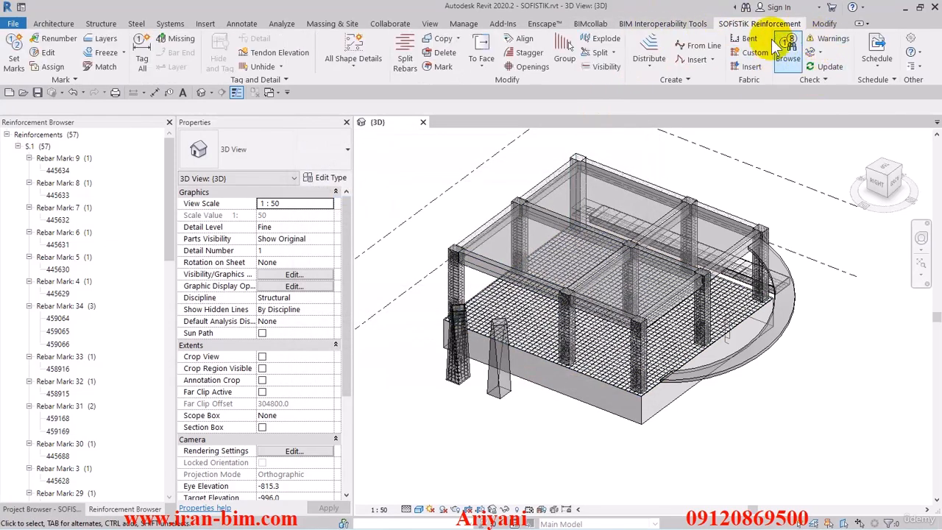
{"action": "left_click", "coordinate": [464, 24]}
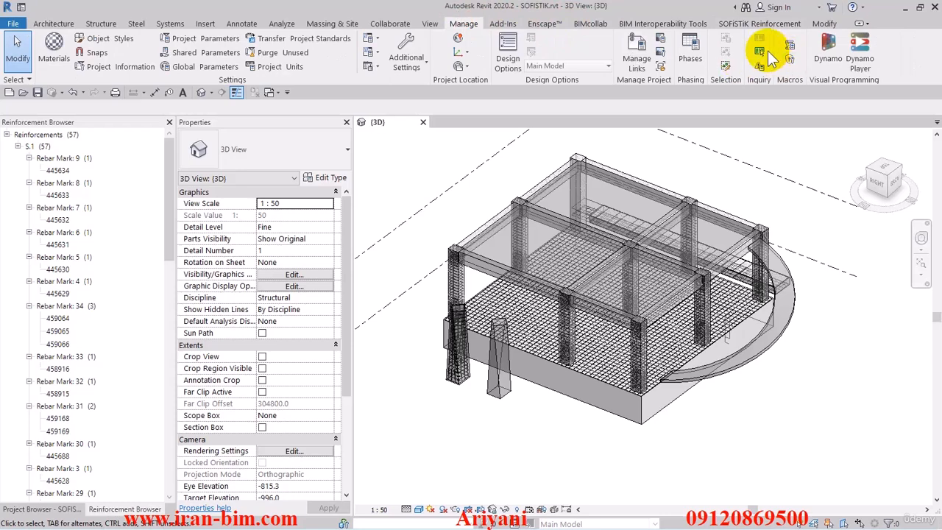
{"action": "right_click", "coordinate": [467, 267]}
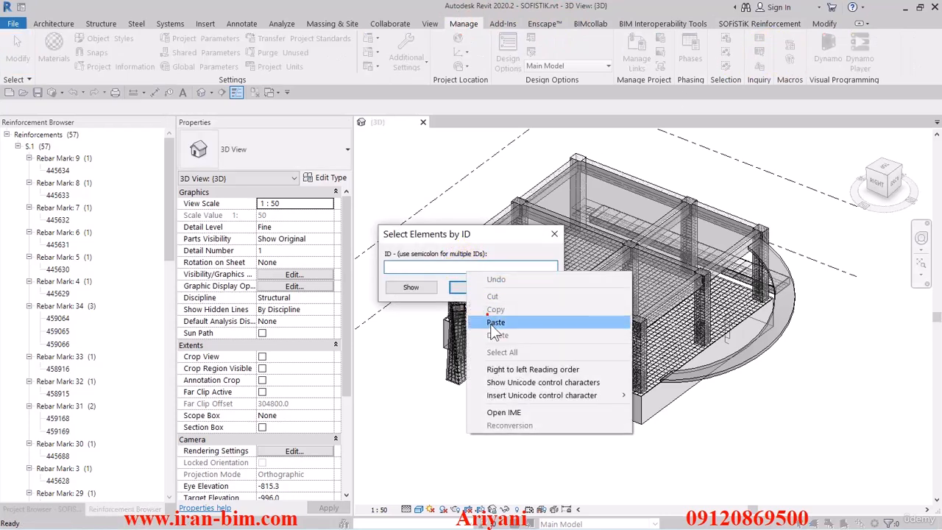
{"action": "left_click", "coordinate": [484, 323]}
{"action": "left_click", "coordinate": [458, 290]}
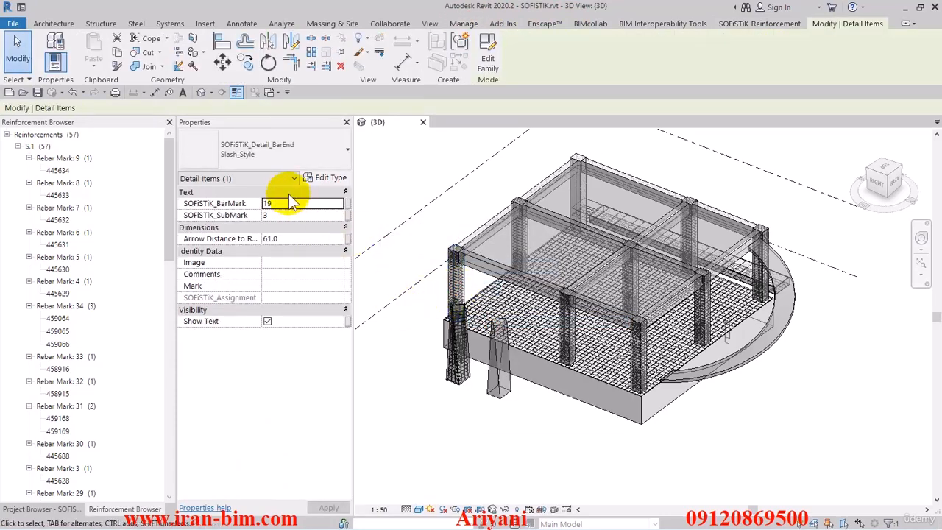
{"action": "left_click", "coordinate": [294, 149]}
{"action": "left_click", "coordinate": [294, 148]}
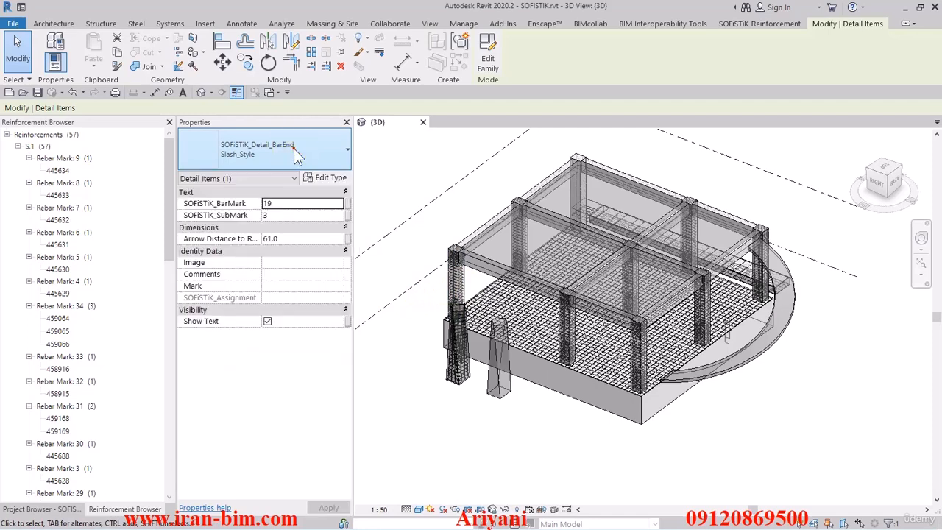
{"action": "key", "text": "Escape"}
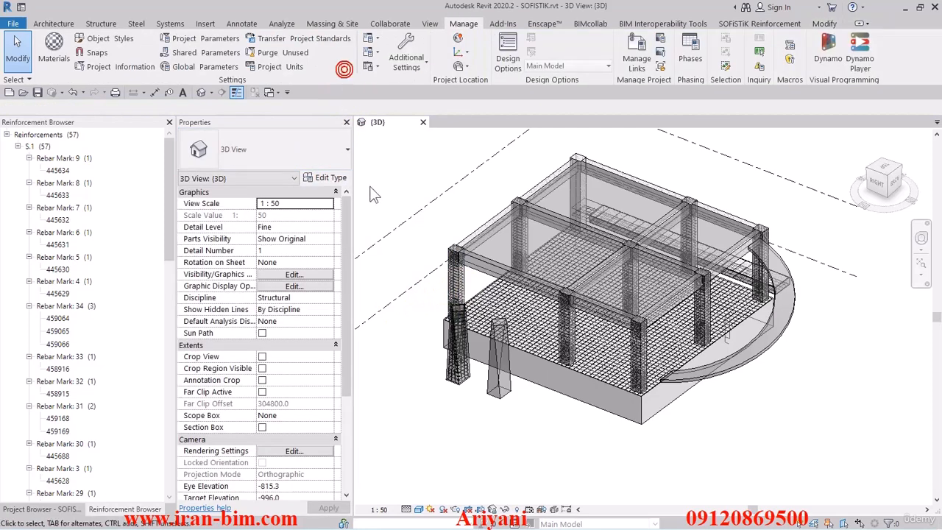
Open the SOFiSTiK warnings, copy the ID of orphaned element 458968, and close them.
{"action": "left_click", "coordinate": [769, 24]}
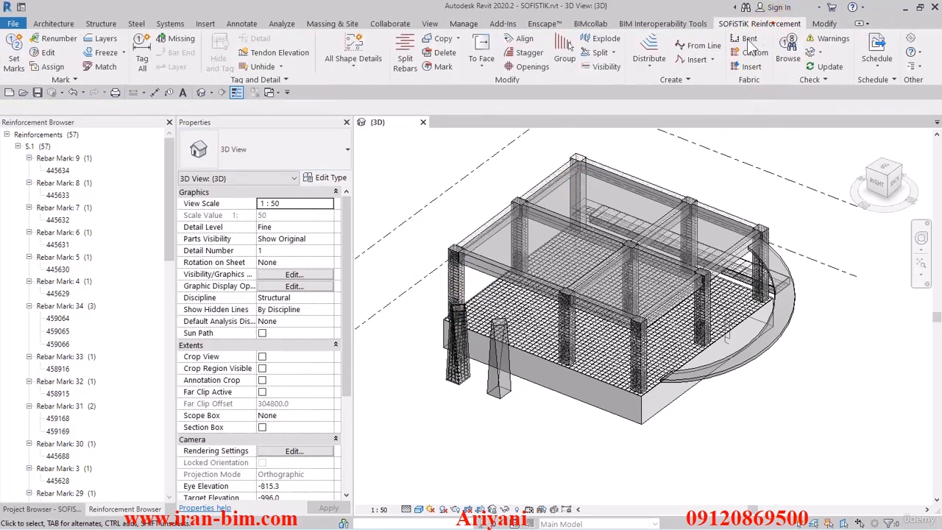
{"action": "left_click", "coordinate": [812, 39]}
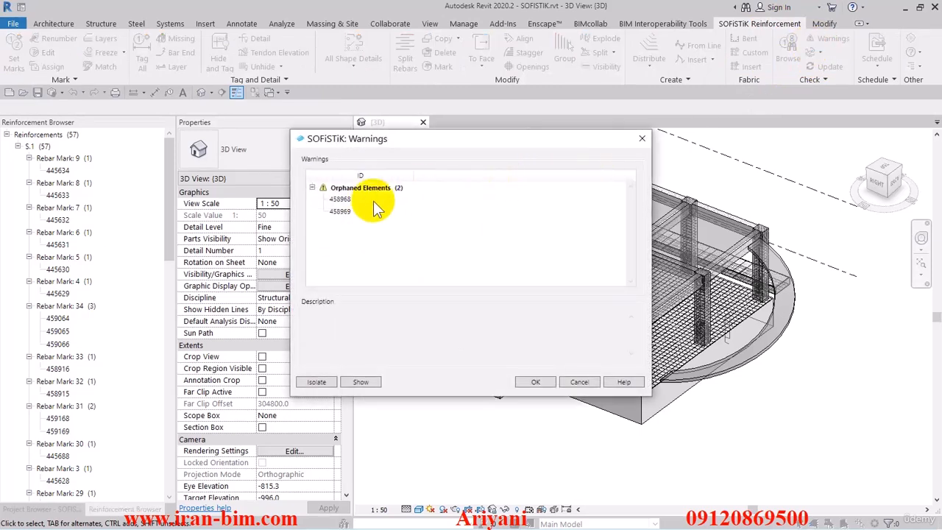
{"action": "left_click", "coordinate": [340, 199]}
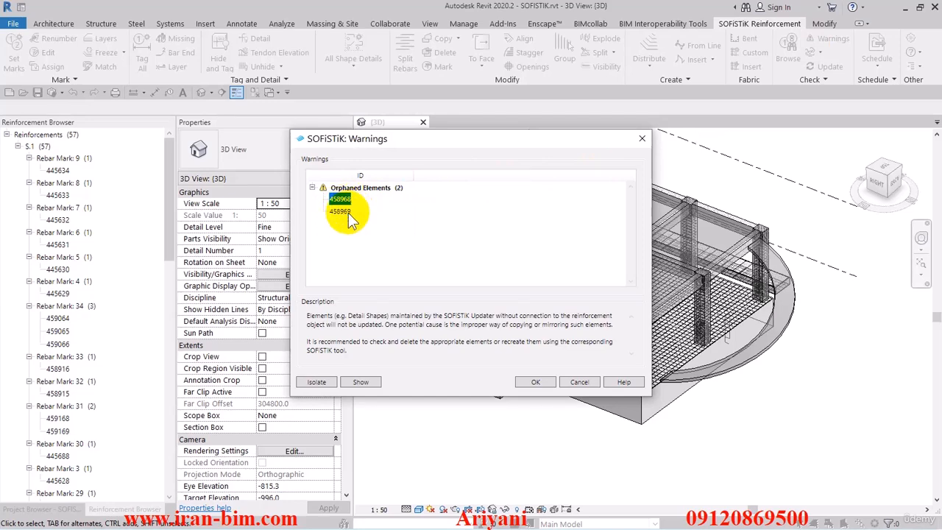
{"action": "left_click", "coordinate": [535, 382]}
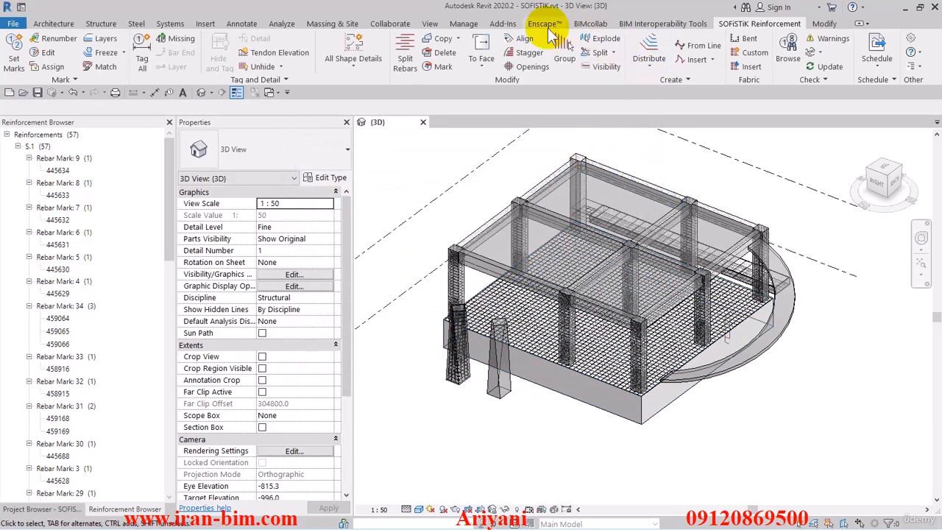
Select elements 458968 and 458969 together by ID, delete these bar-end detail items, and update the SOFiSTiK detailing.
{"action": "left_click", "coordinate": [464, 25]}
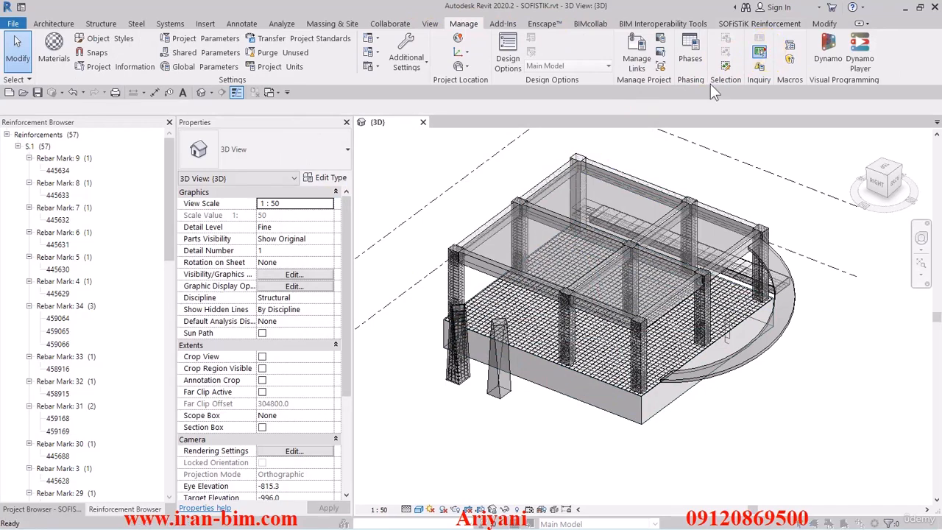
{"action": "left_click", "coordinate": [759, 50]}
{"action": "type", "text": "458968;"}
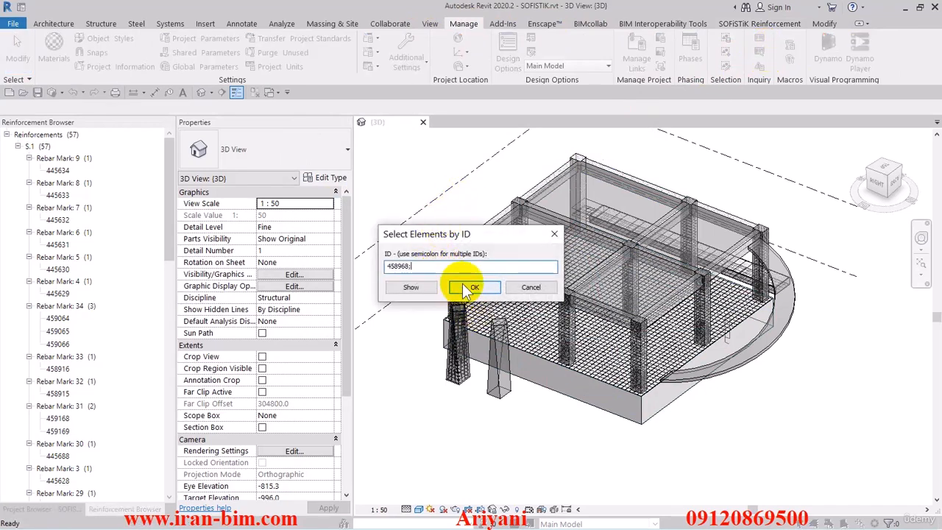
{"action": "right_click", "coordinate": [453, 267]}
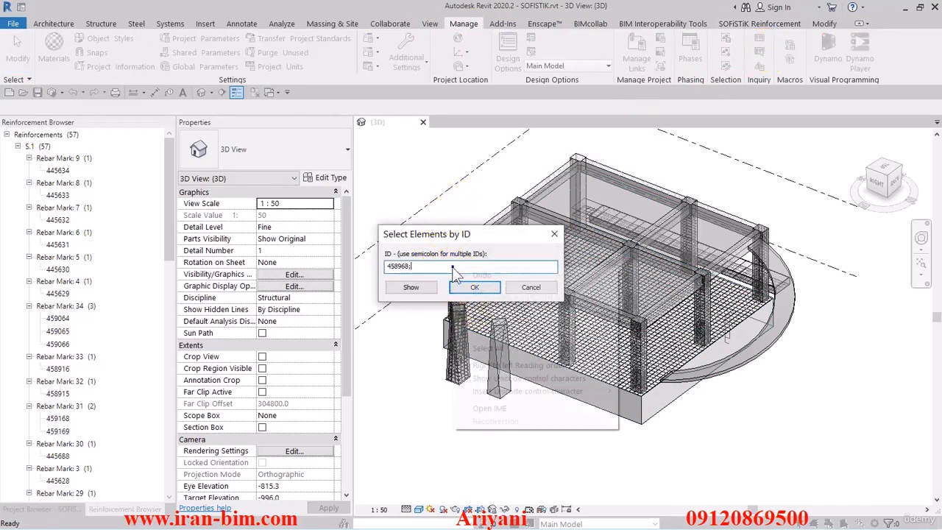
{"action": "left_click", "coordinate": [473, 322]}
{"action": "key", "text": "BackSpace"}
{"action": "type", "text": "8969"}
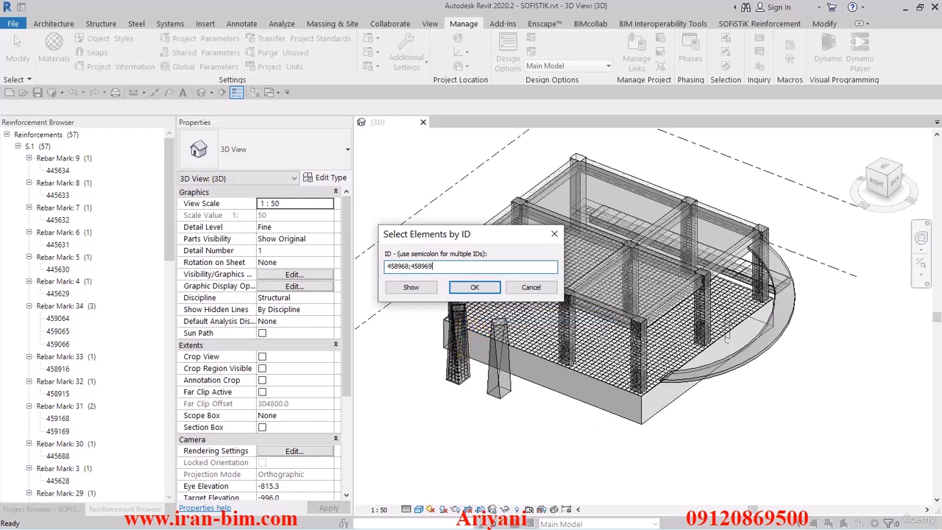
{"action": "left_click", "coordinate": [475, 287]}
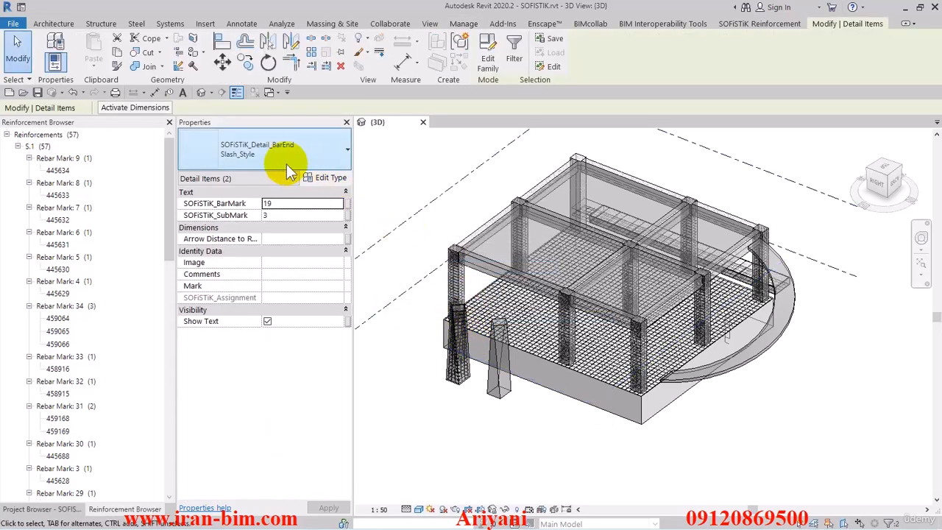
{"action": "left_click", "coordinate": [340, 65]}
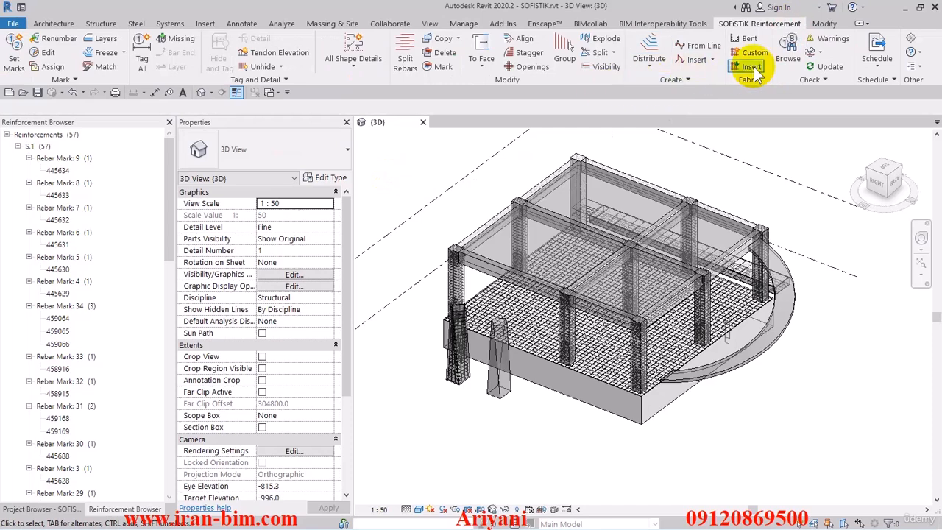
{"action": "left_click", "coordinate": [817, 71]}
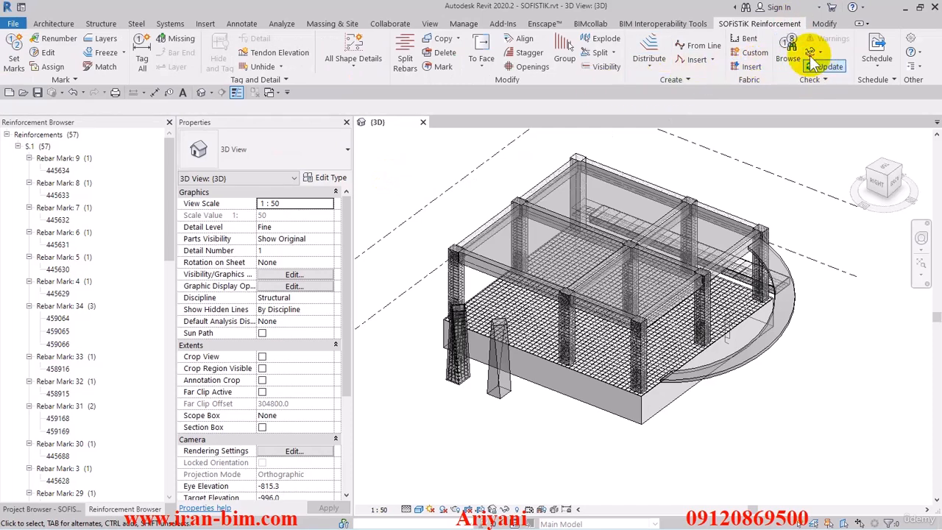
Look through the S.1 reinforcement group in the Reinforcement Browser and close the browser.
{"action": "left_click", "coordinate": [18, 147]}
{"action": "left_click", "coordinate": [19, 146]}
{"action": "left_click", "coordinate": [57, 161]}
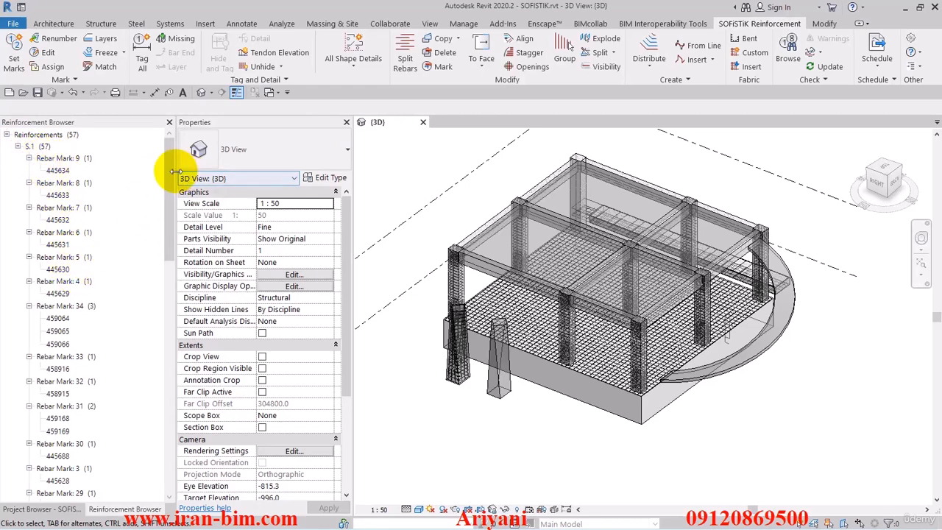
{"action": "left_click_drag", "start_coordinate": [175, 171], "coordinate": [169, 141]}
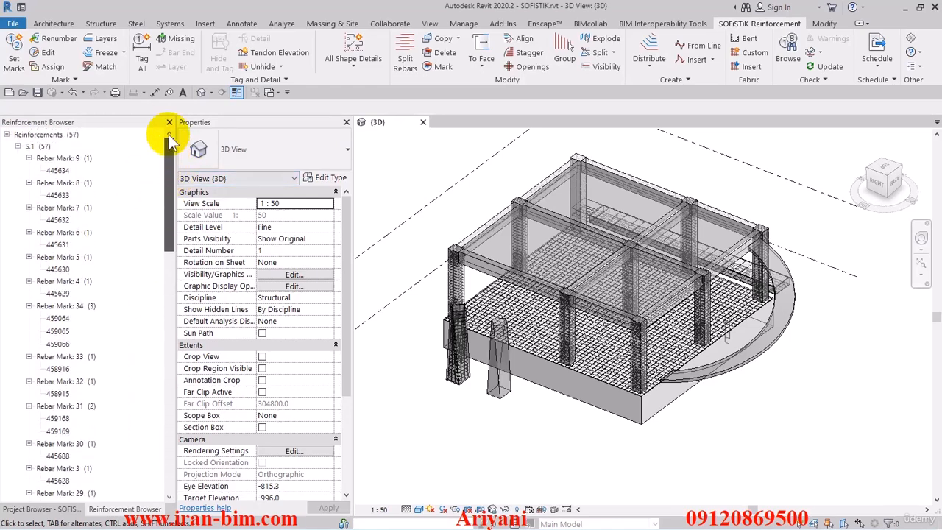
{"action": "left_click", "coordinate": [169, 122]}
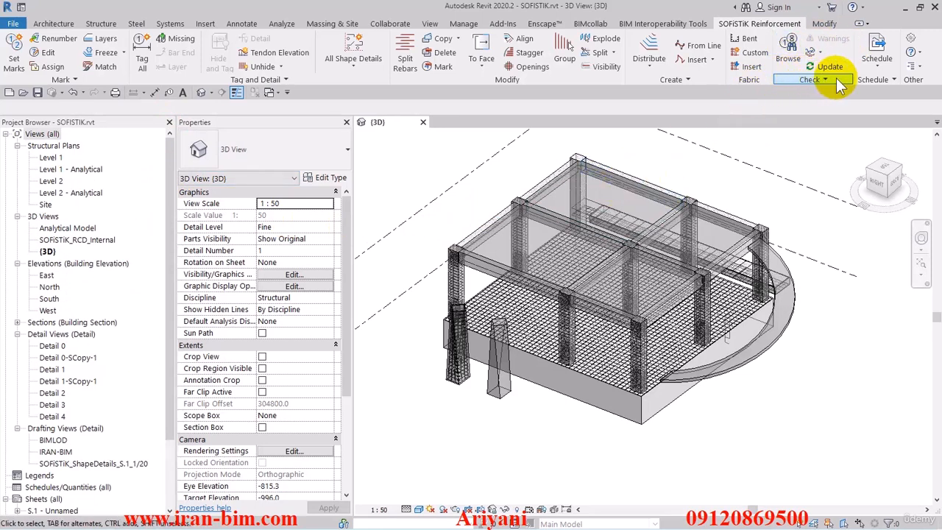
In the SOFiSTiK detail settings, assign the SOFiSTiK rebar shape annotation family to rebar shape details, keeping total type "Mark, Qua, Dia, L".
{"action": "left_click", "coordinate": [869, 64]}
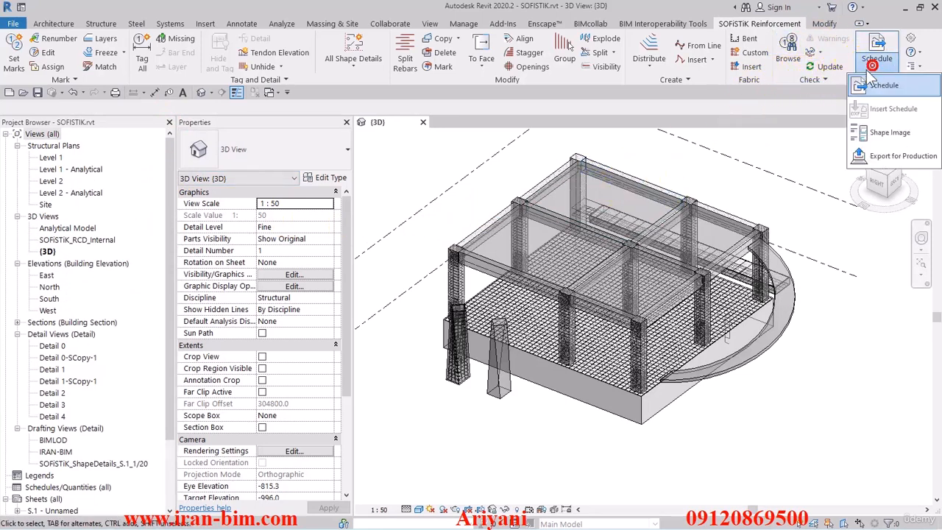
{"action": "left_click", "coordinate": [833, 96]}
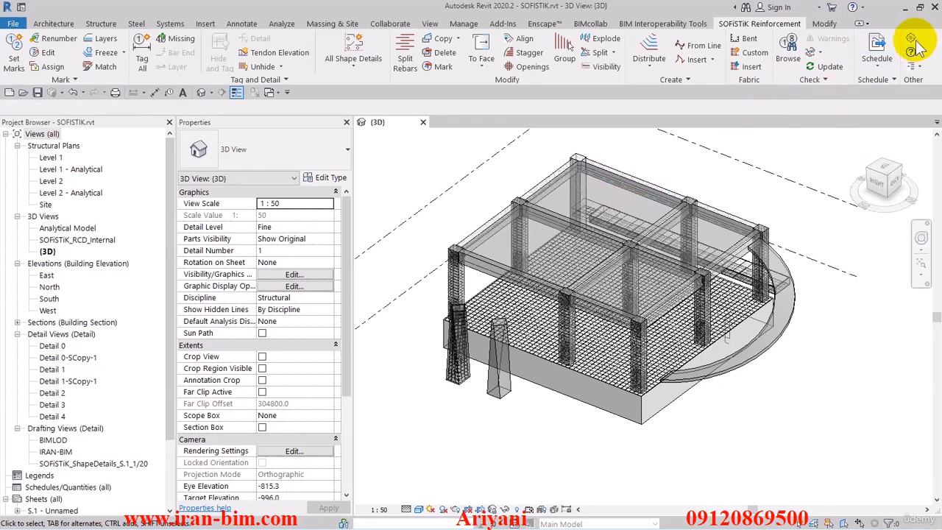
{"action": "left_click", "coordinate": [912, 41]}
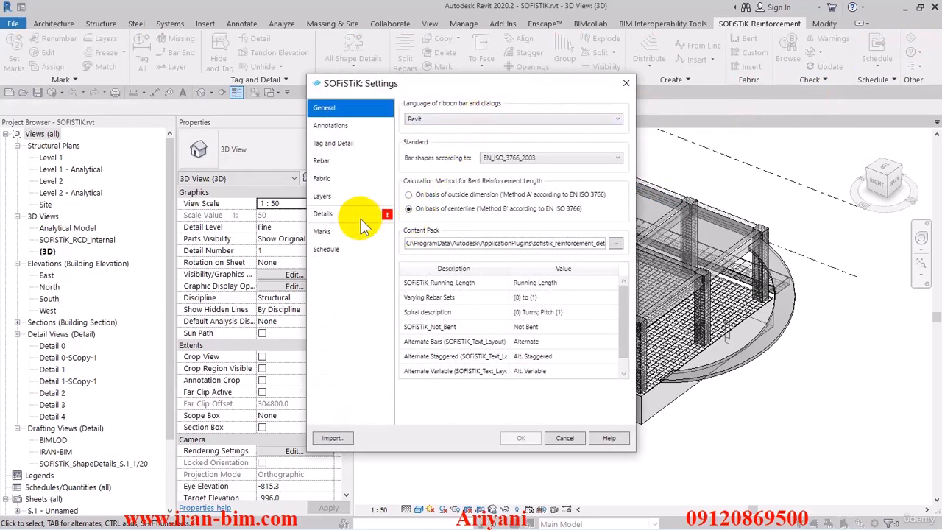
{"action": "left_click", "coordinate": [361, 219]}
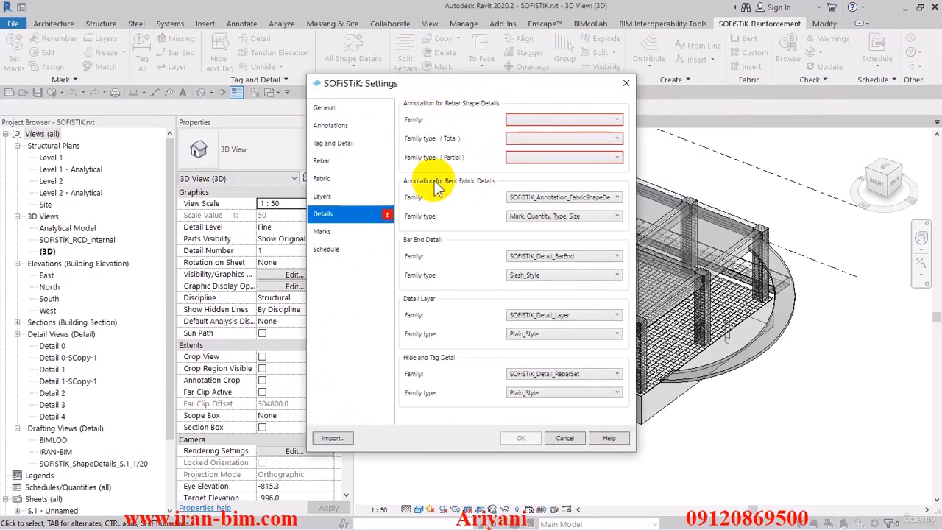
{"action": "left_click", "coordinate": [544, 120]}
{"action": "left_click", "coordinate": [547, 131]}
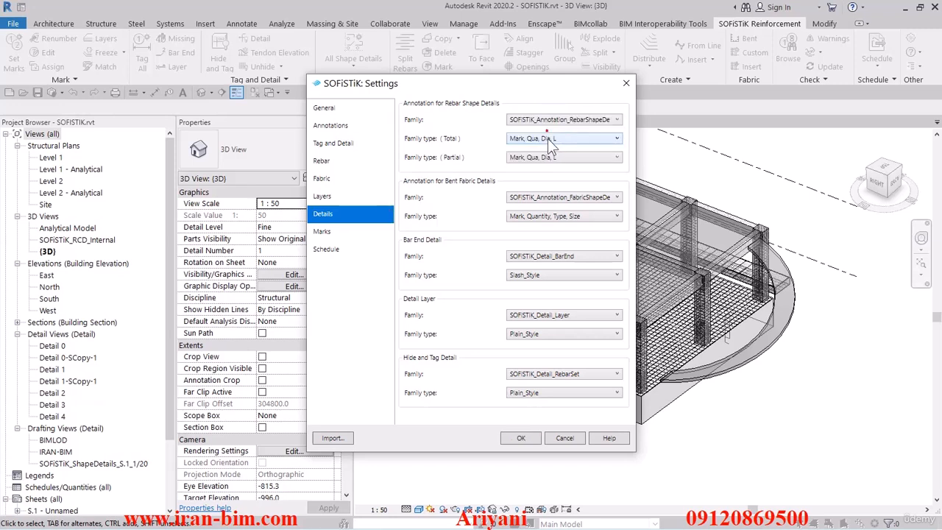
{"action": "left_click", "coordinate": [547, 138]}
{"action": "left_click", "coordinate": [547, 138]}
In the schedule settings, enable automatic shape image updates and use SOFiSTiK_Schedule_Template_UK.docx as the output template.
{"action": "left_click", "coordinate": [337, 249]}
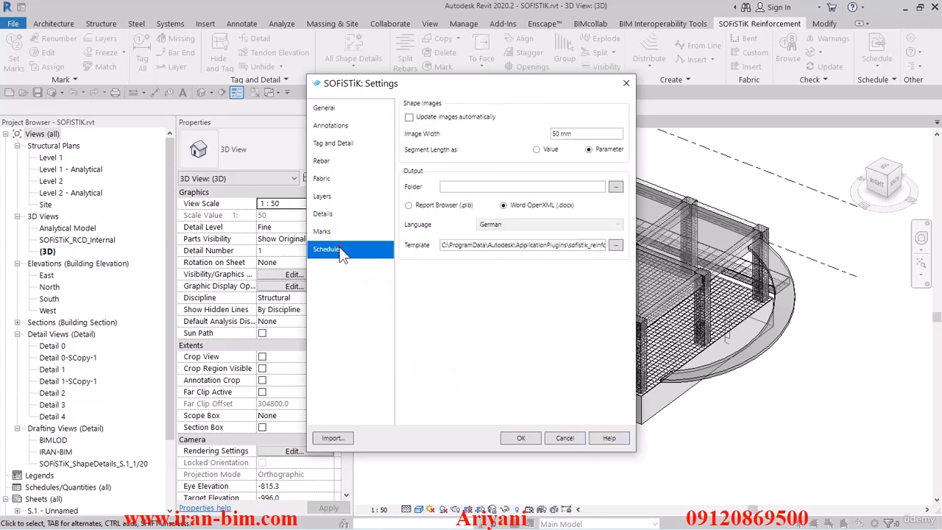
{"action": "left_click", "coordinate": [428, 120]}
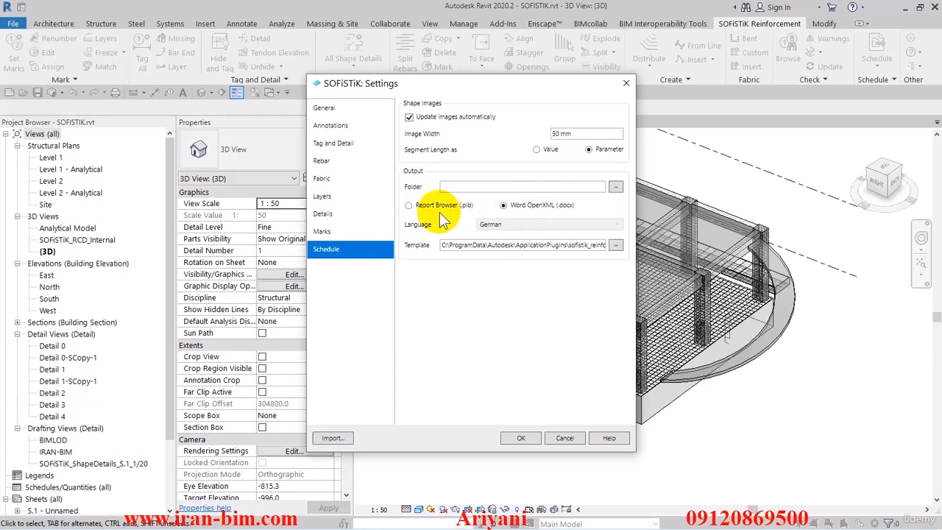
{"action": "left_click", "coordinate": [615, 244]}
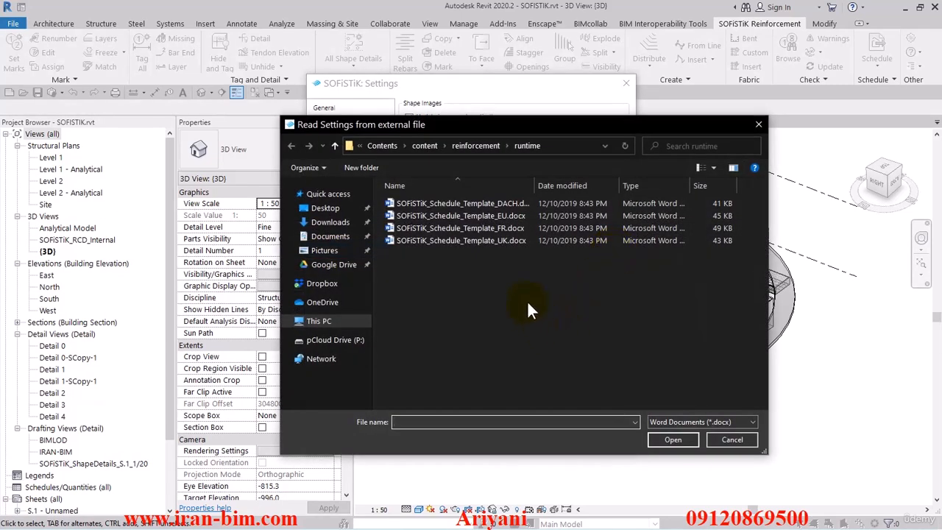
{"action": "left_click", "coordinate": [501, 243]}
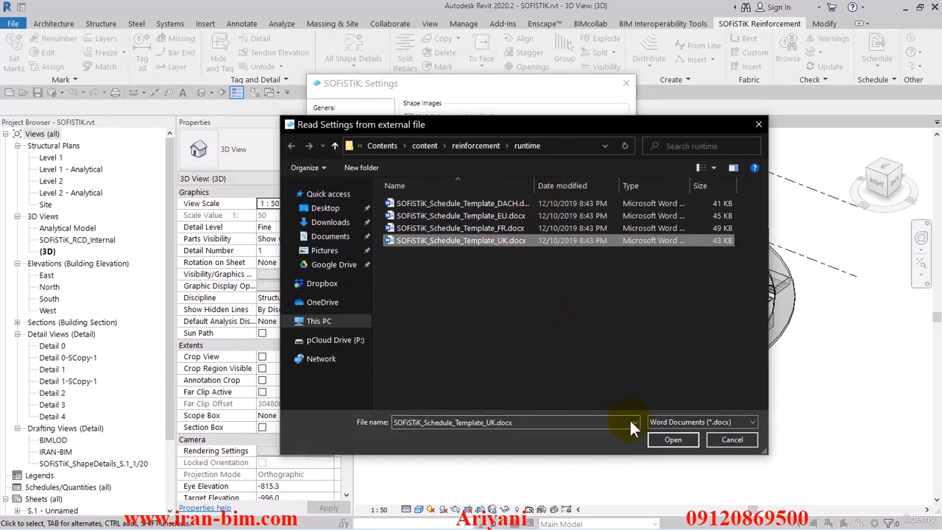
{"action": "left_click", "coordinate": [670, 438]}
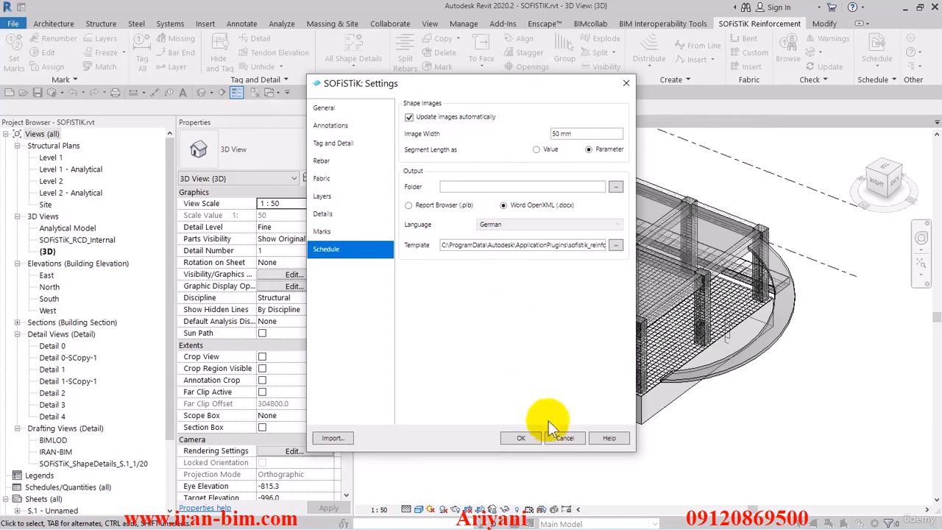
{"action": "left_click", "coordinate": [521, 438]}
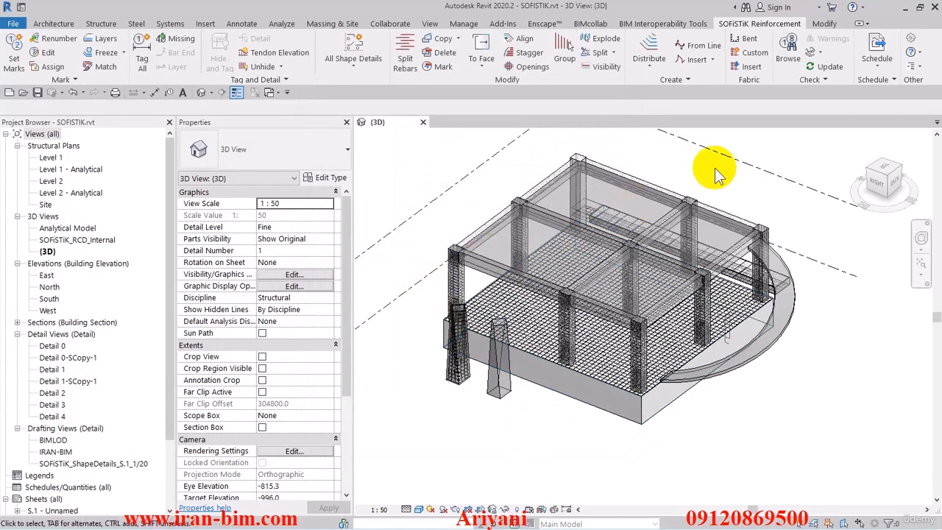
Create the SOFiSTiK reinforcement schedule for sheet S.1 - Unnamed with All Revisions.
{"action": "left_click", "coordinate": [872, 79]}
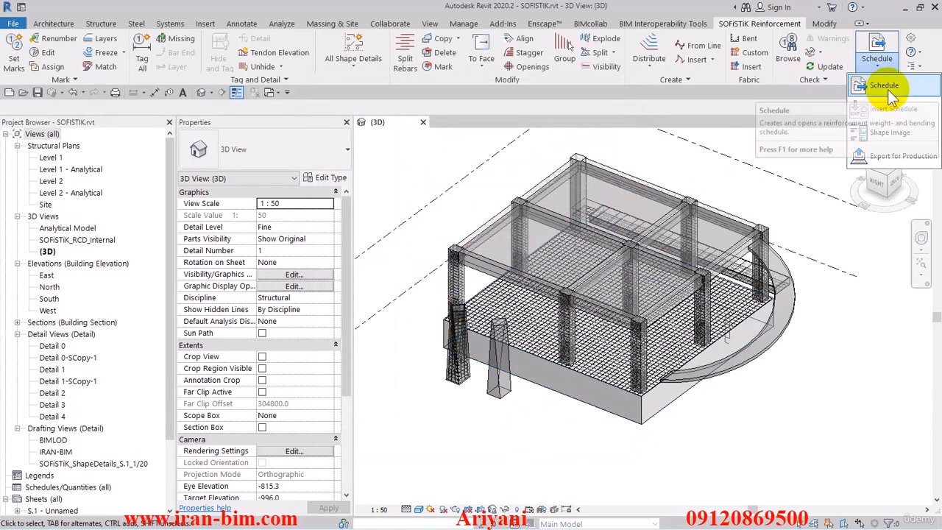
{"action": "left_click", "coordinate": [887, 89]}
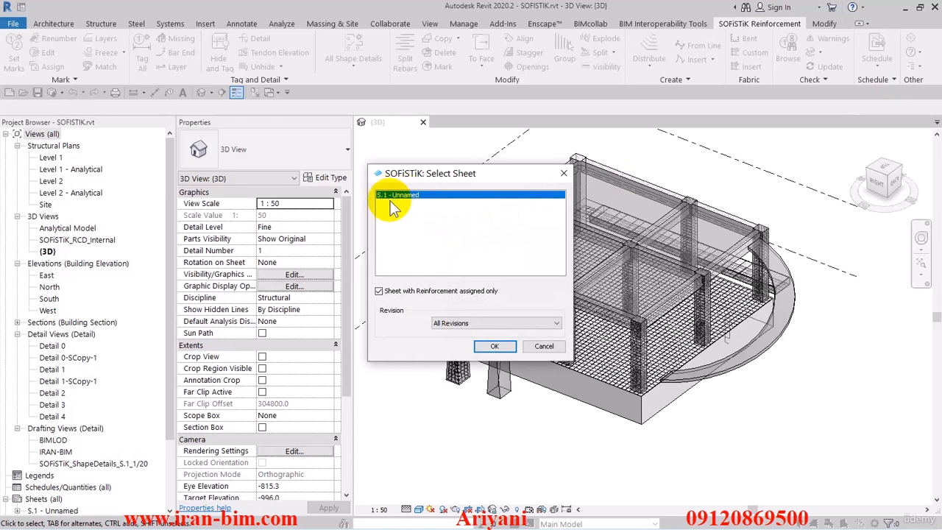
{"action": "left_click", "coordinate": [485, 325]}
{"action": "left_click", "coordinate": [486, 326]}
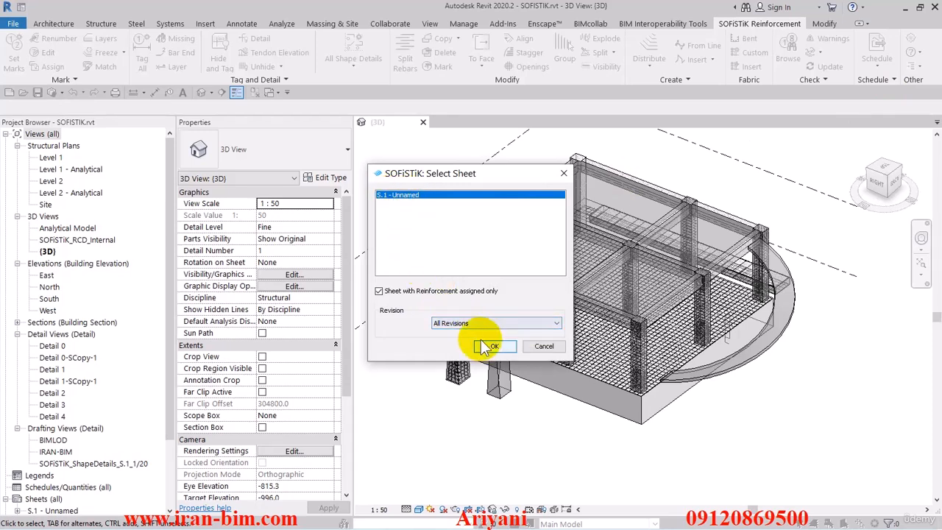
{"action": "left_click", "coordinate": [500, 348]}
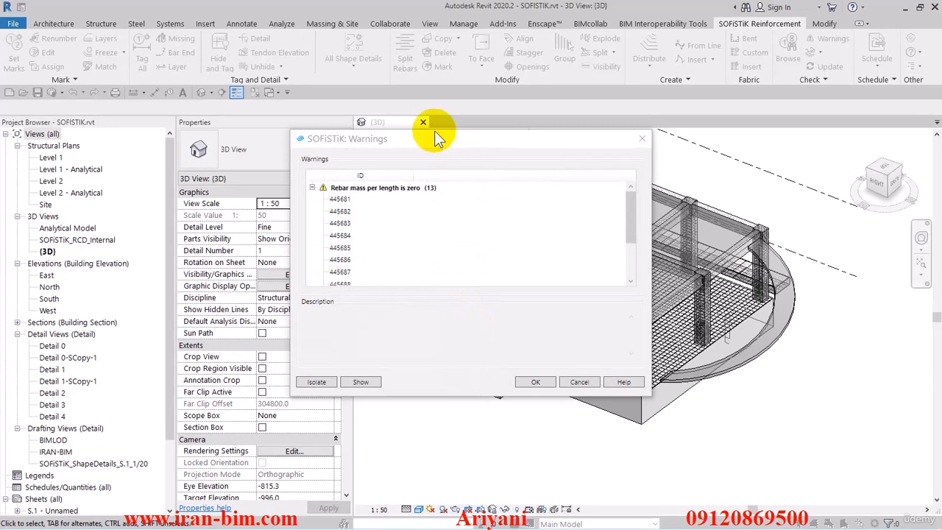
Review the zero rebar mass warnings, copy the ID of the first listed rebar, 445681, and close the warnings.
{"action": "mouse_move", "coordinate": [627, 192]}
{"action": "left_mouse_down"}
{"action": "mouse_move", "coordinate": [629, 272]}
{"action": "mouse_move", "coordinate": [625, 188]}
{"action": "left_mouse_up"}
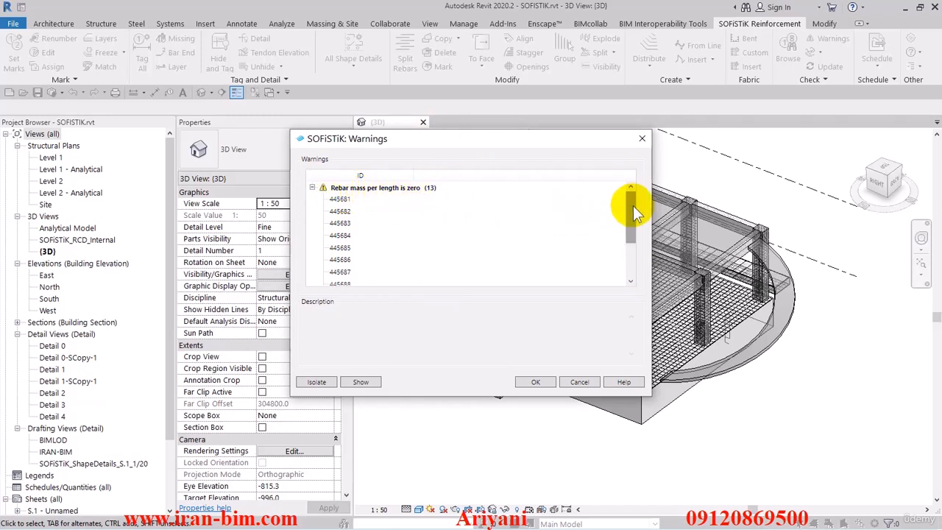
{"action": "mouse_move", "coordinate": [633, 205]}
{"action": "left_mouse_down"}
{"action": "mouse_move", "coordinate": [629, 242]}
{"action": "mouse_move", "coordinate": [631, 191]}
{"action": "left_mouse_up"}
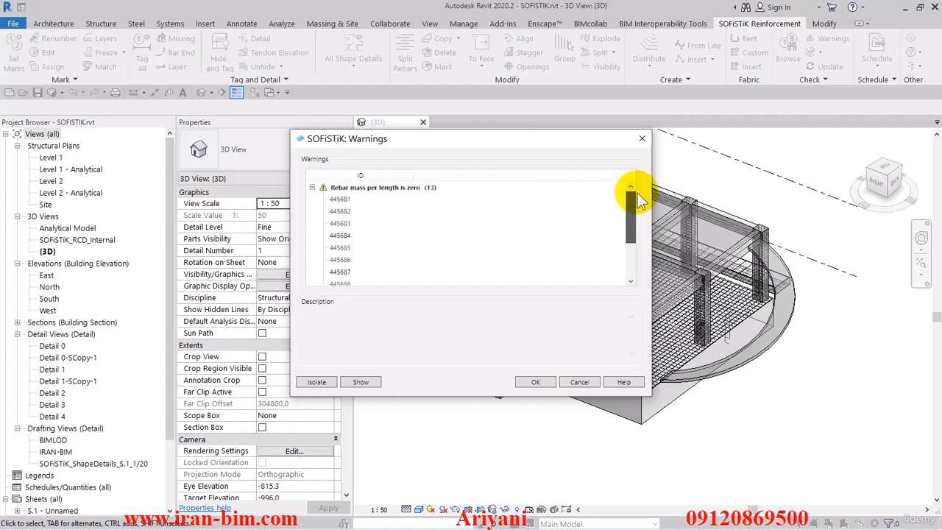
{"action": "left_click", "coordinate": [339, 200]}
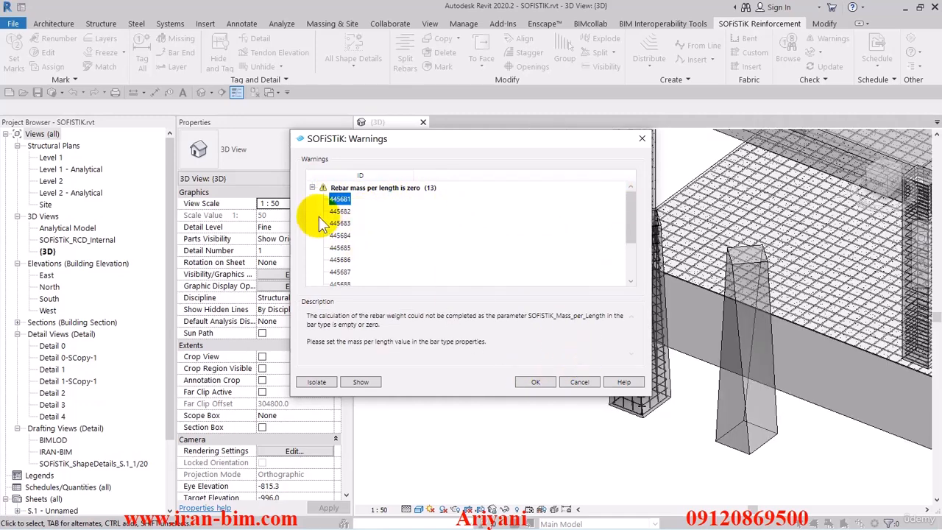
{"action": "right_click", "coordinate": [345, 201]}
{"action": "left_click", "coordinate": [367, 209]}
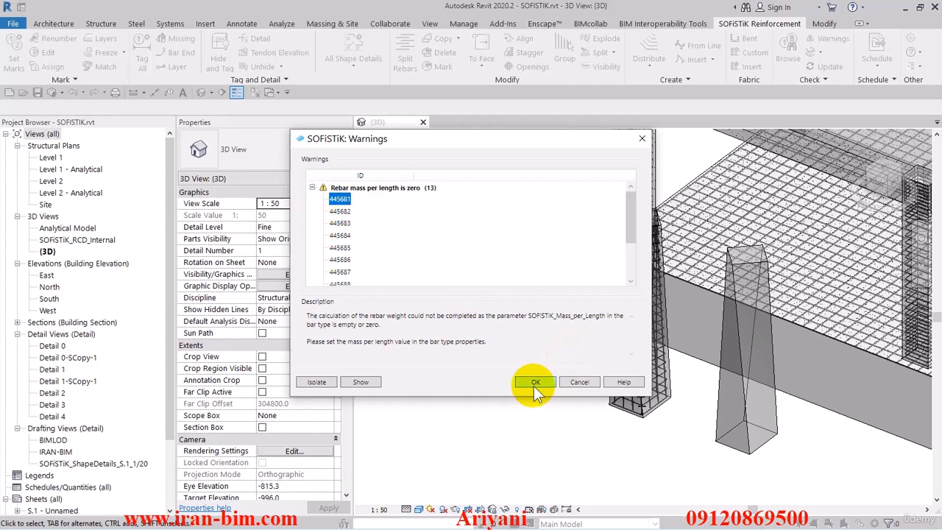
{"action": "left_click", "coordinate": [535, 382]}
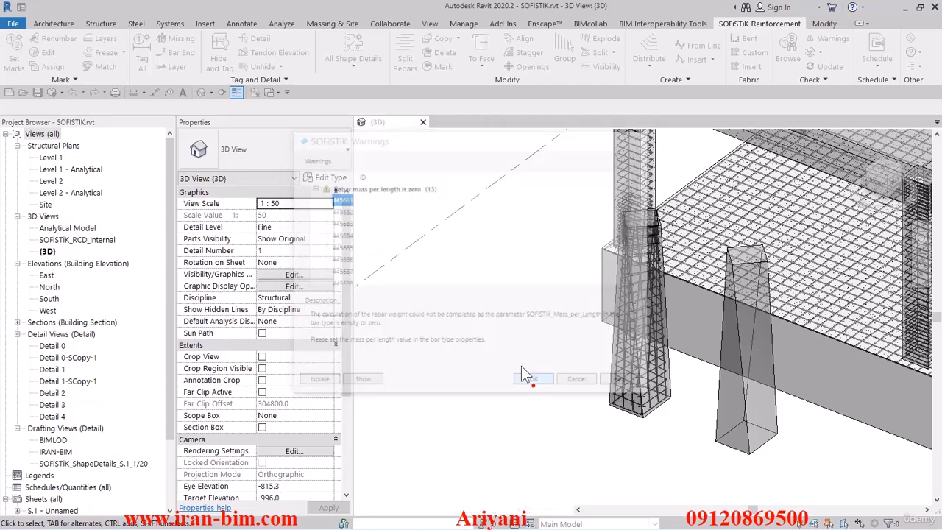